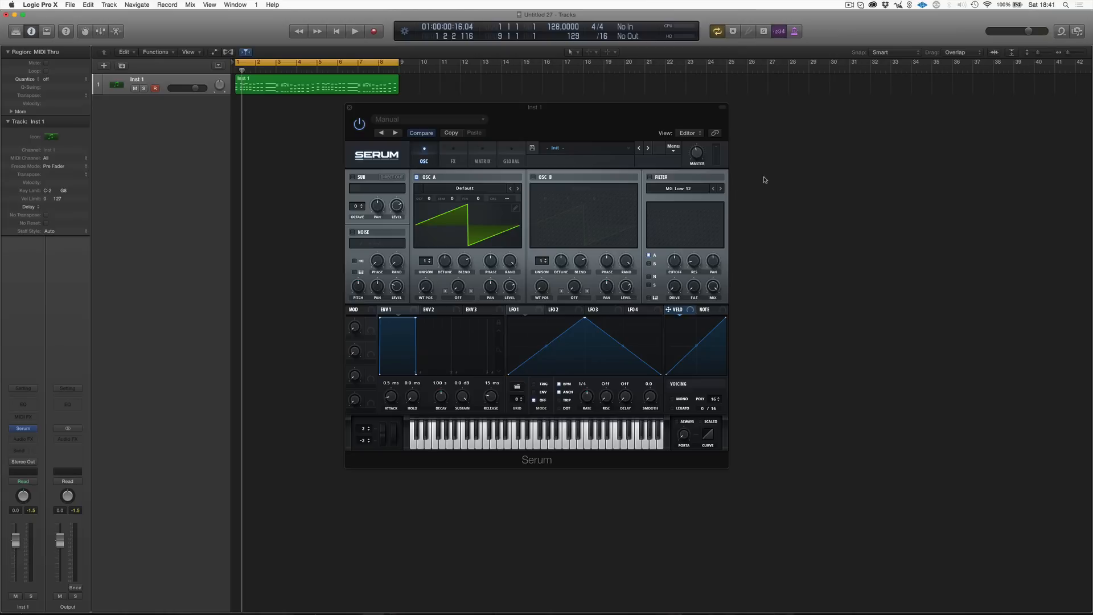
- Play the Inst 1 region and examine its MIDI notes in the piano roll
key("space")
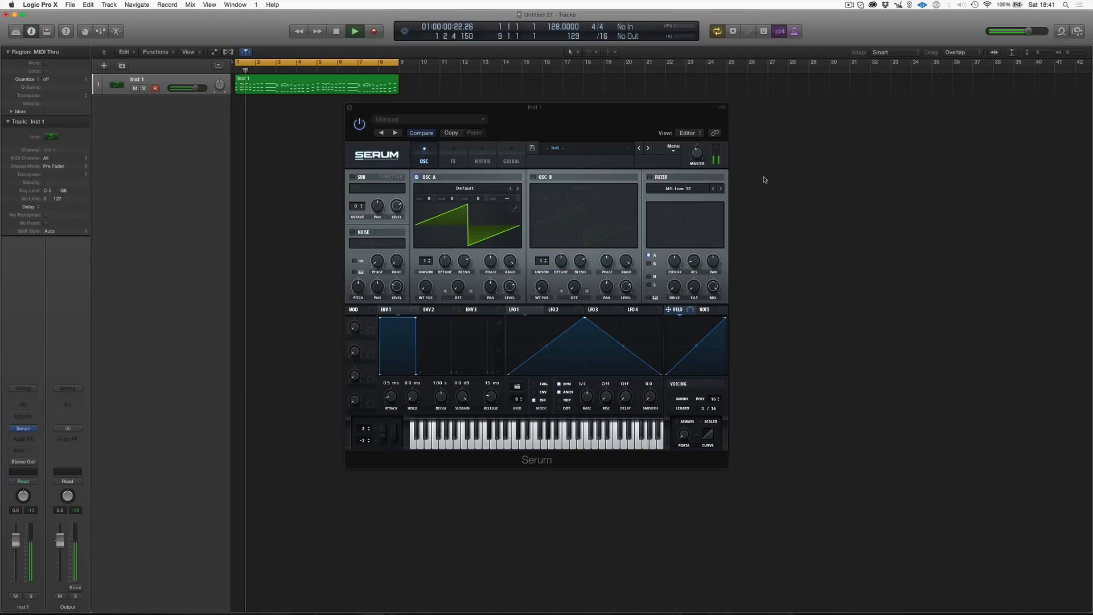
double_click(296, 83)
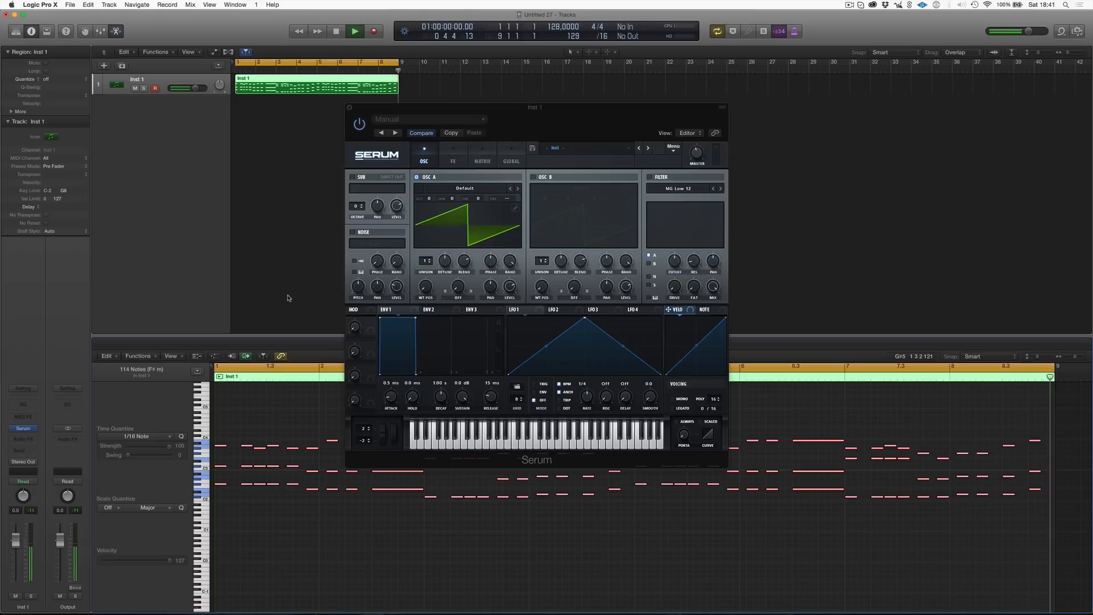
key("space")
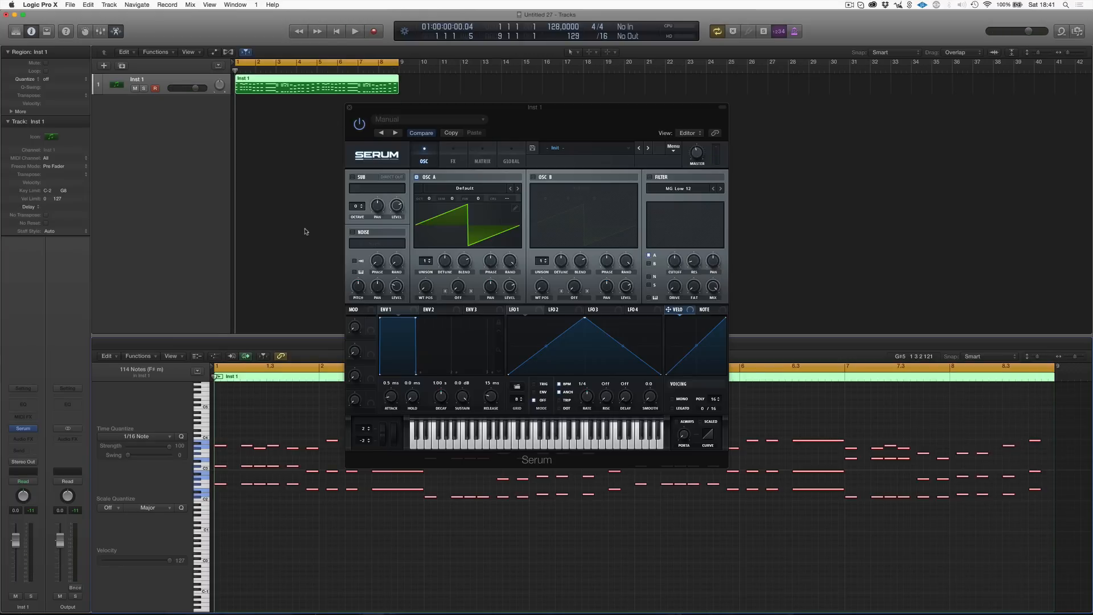
key("e")
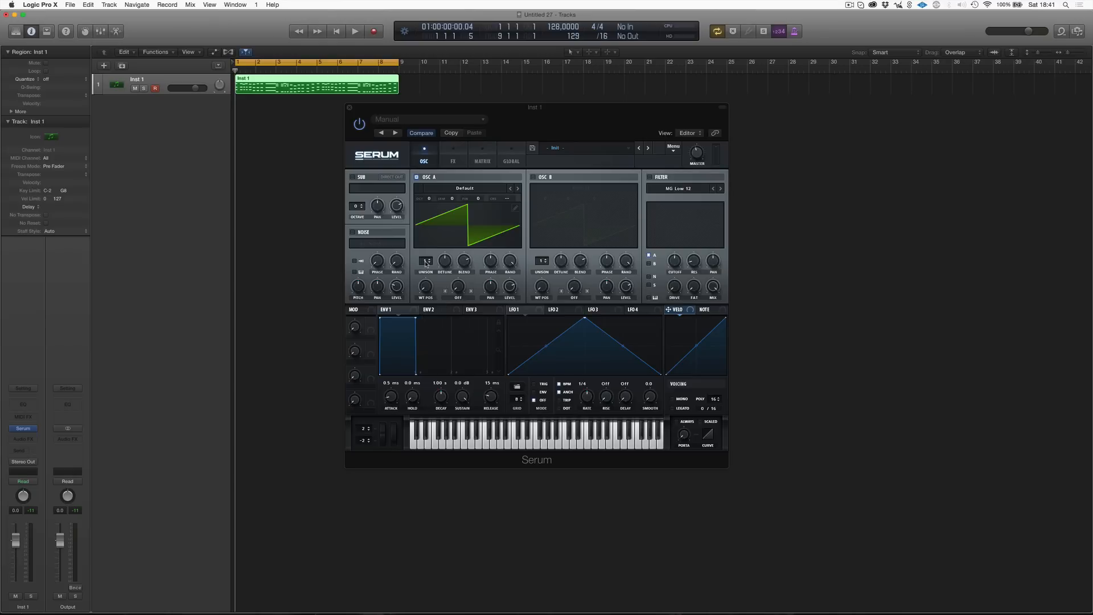
- Set oscillator A's unison to 9 voices, adjust its detune, and play the loop to audition the sound
left_click_drag(426, 264, 427, 206)
left_click_drag(442, 261, 444, 261)
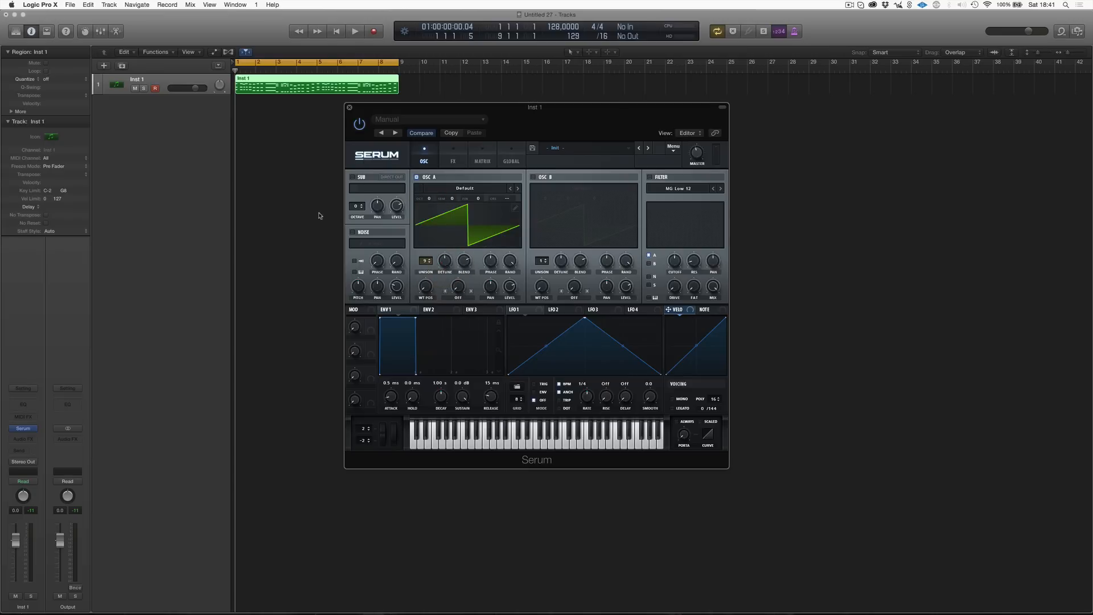
left_click(304, 221)
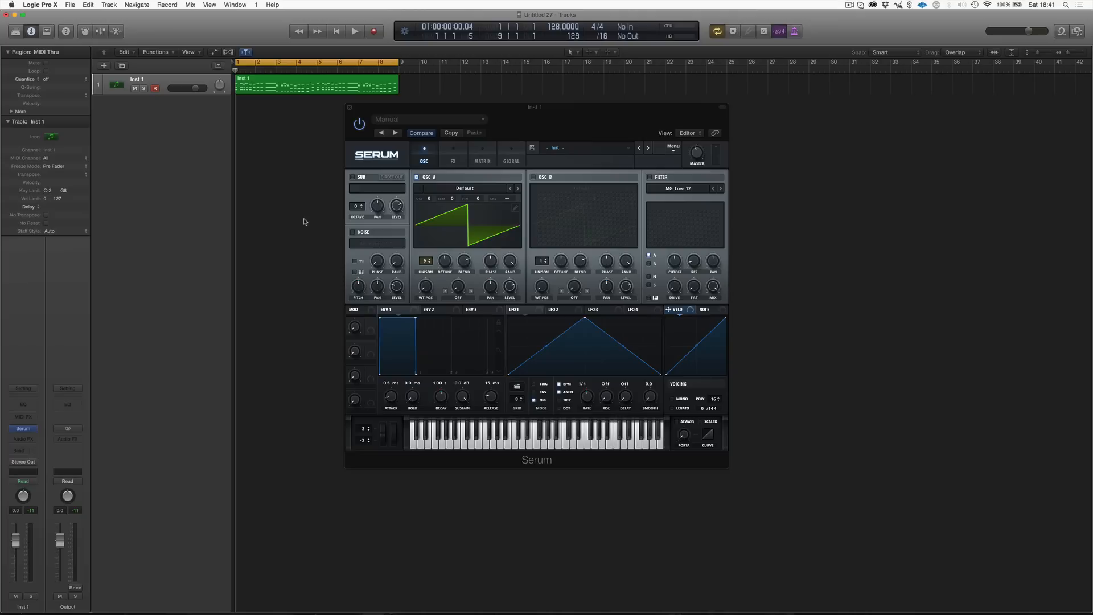
key("space")
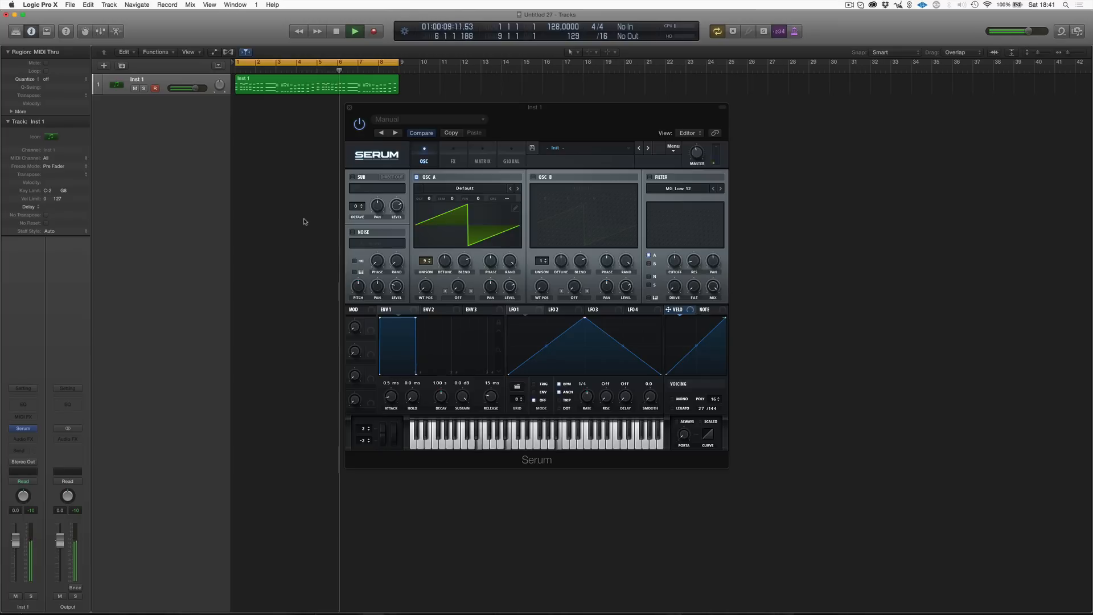
key("space")
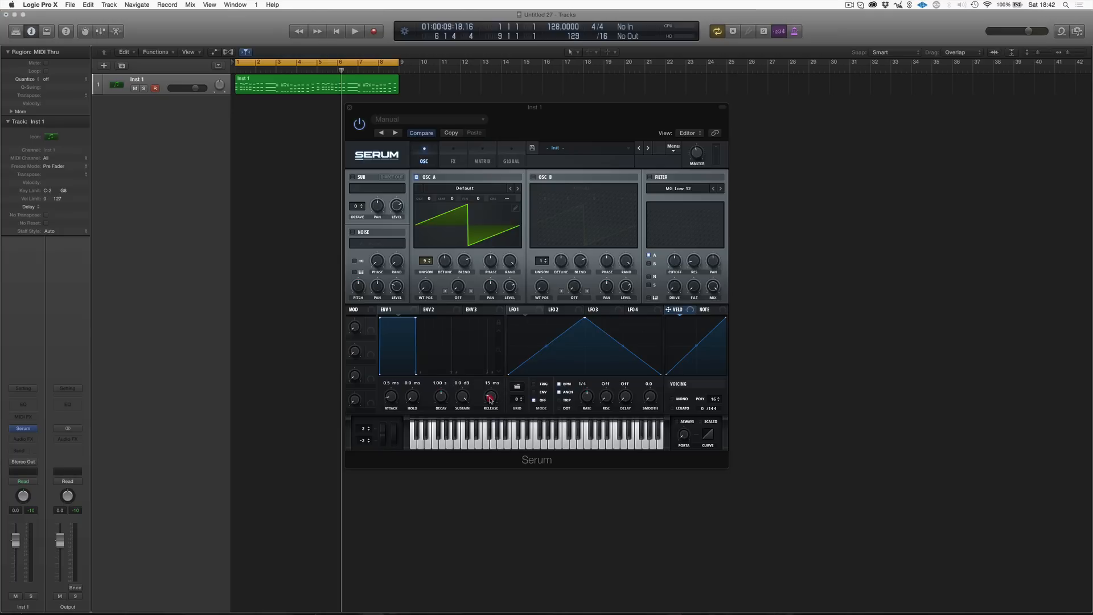
- Lengthen Envelope 1's release to about 445 ms and audition the loop from the beginning
left_click_drag(491, 399, 490, 401)
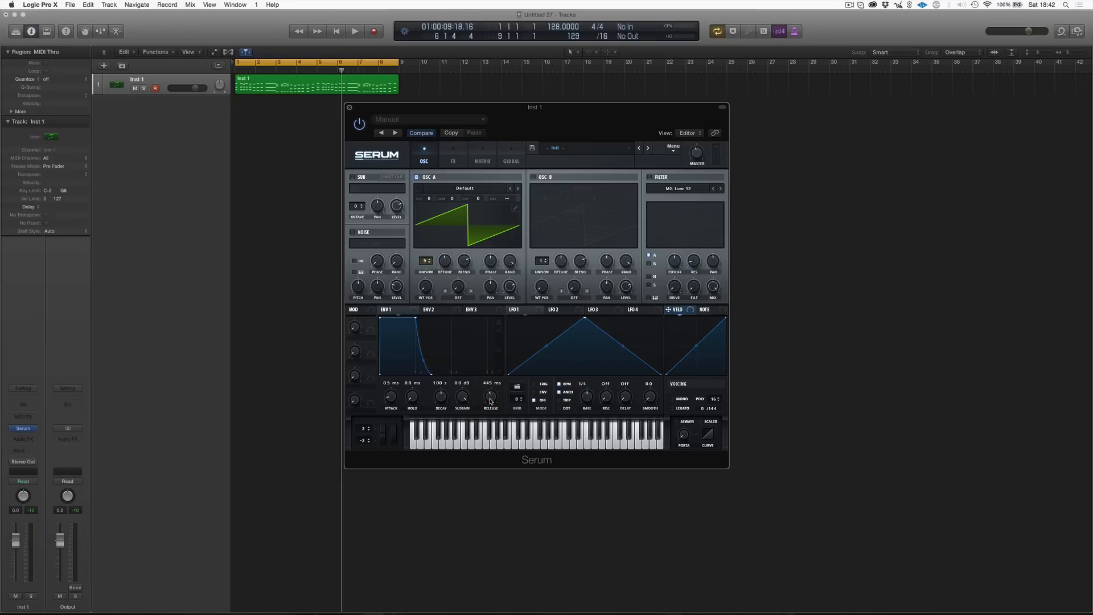
key("Return")
key("space")
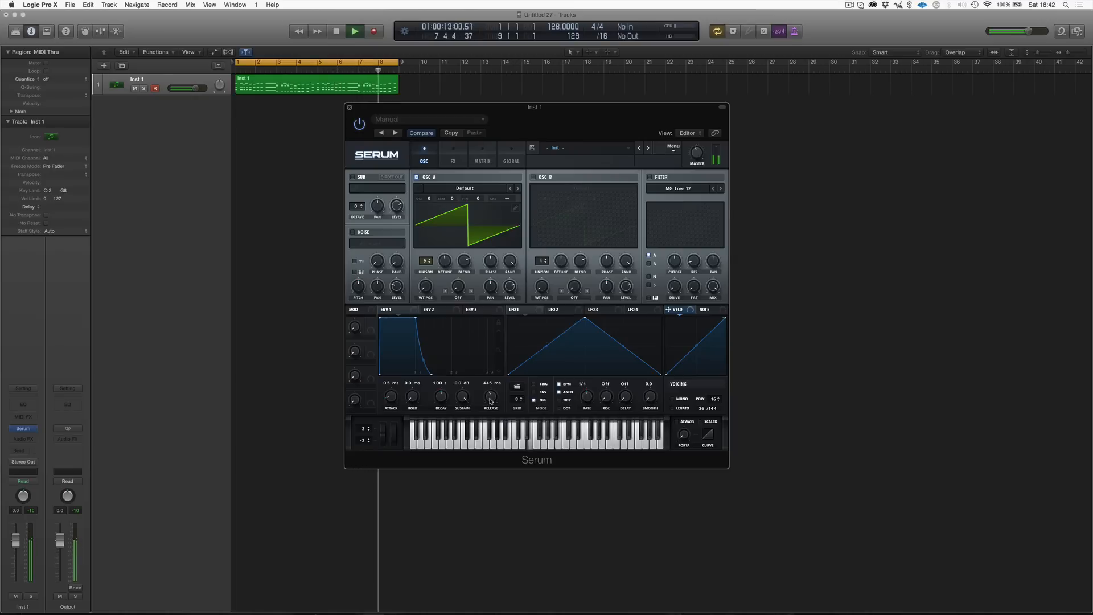
key("space")
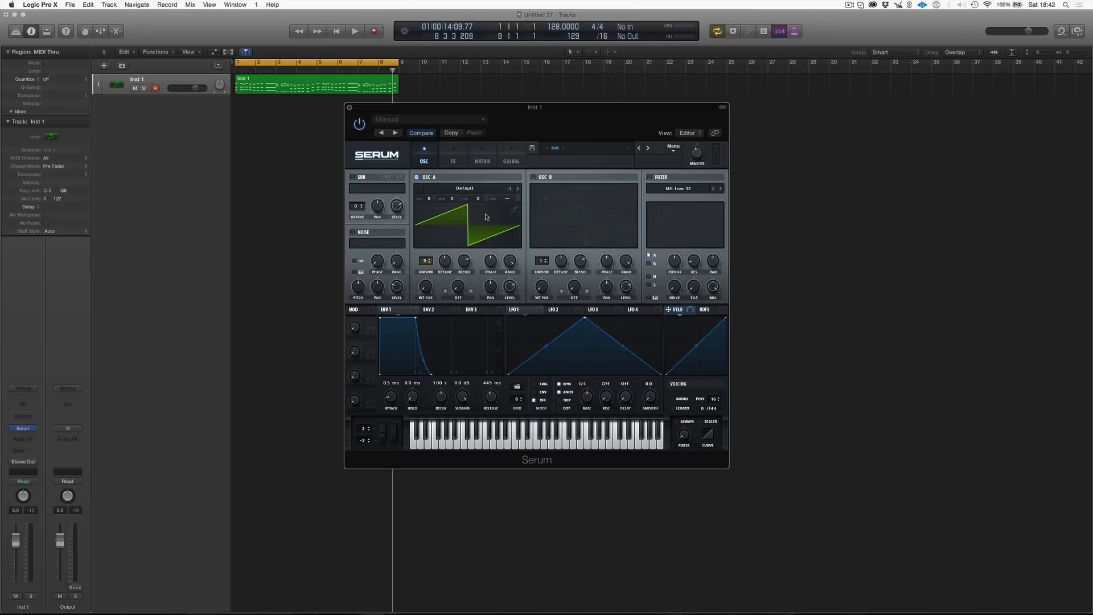
- Enable oscillator B and copy oscillator A's settings into it
left_click(534, 177)
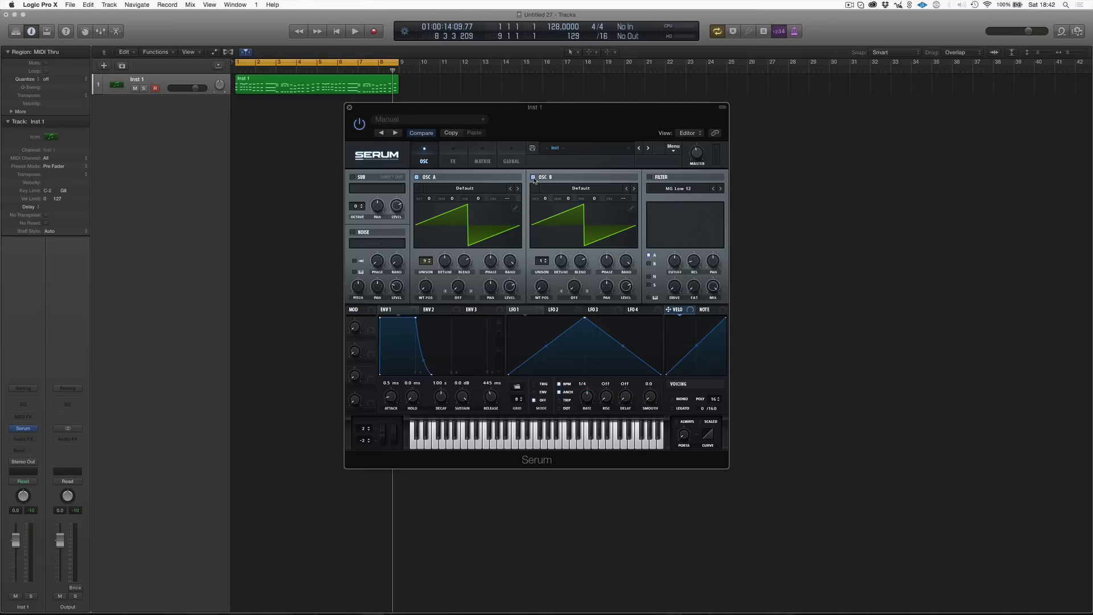
left_click(673, 150)
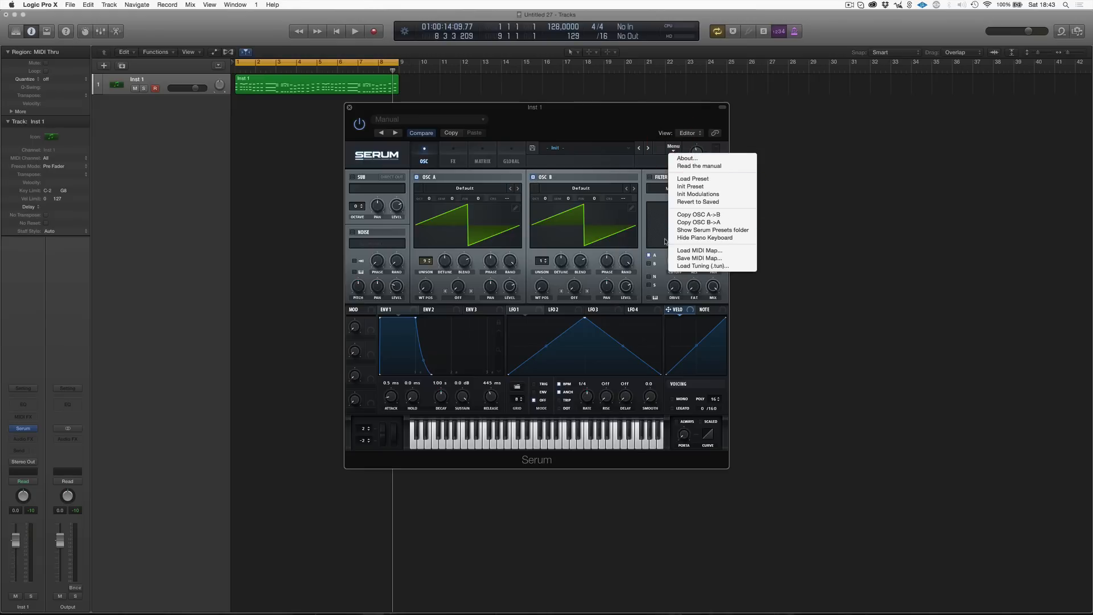
left_click(723, 212)
left_click(673, 149)
left_click(707, 214)
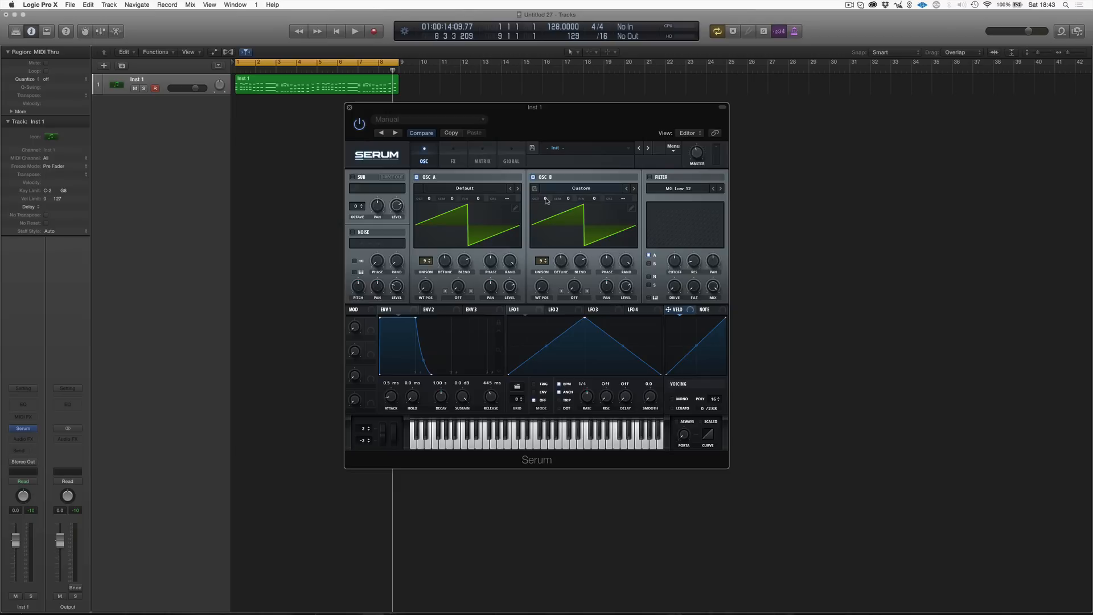
- Raise oscillator B's octave to +1 and adjust its level and the master volume during playback
left_click_drag(546, 202, 549, 192)
key("space")
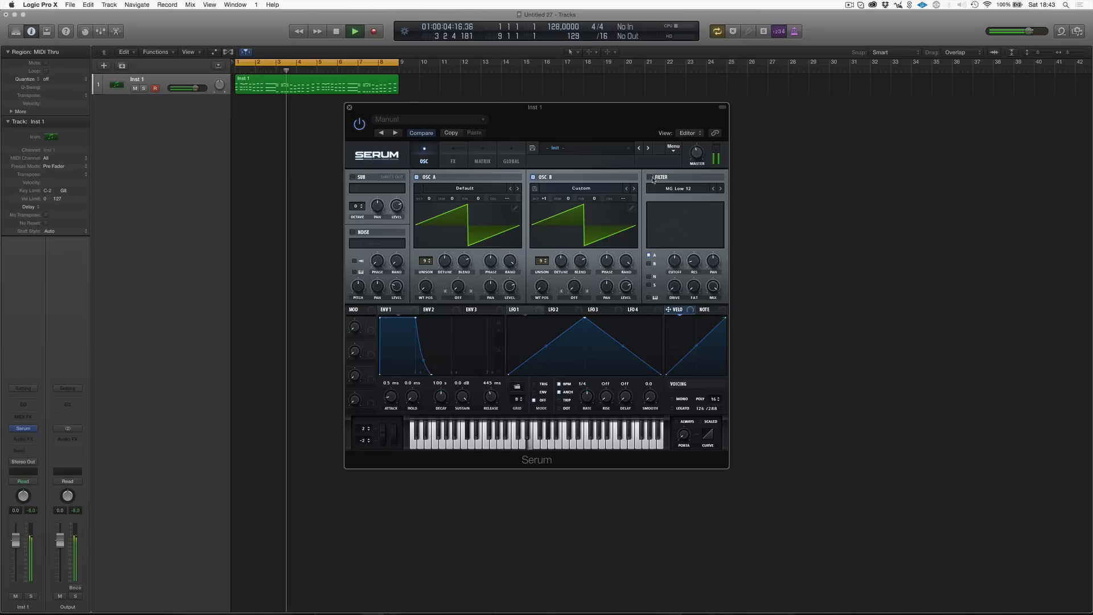
left_click_drag(696, 152, 697, 152)
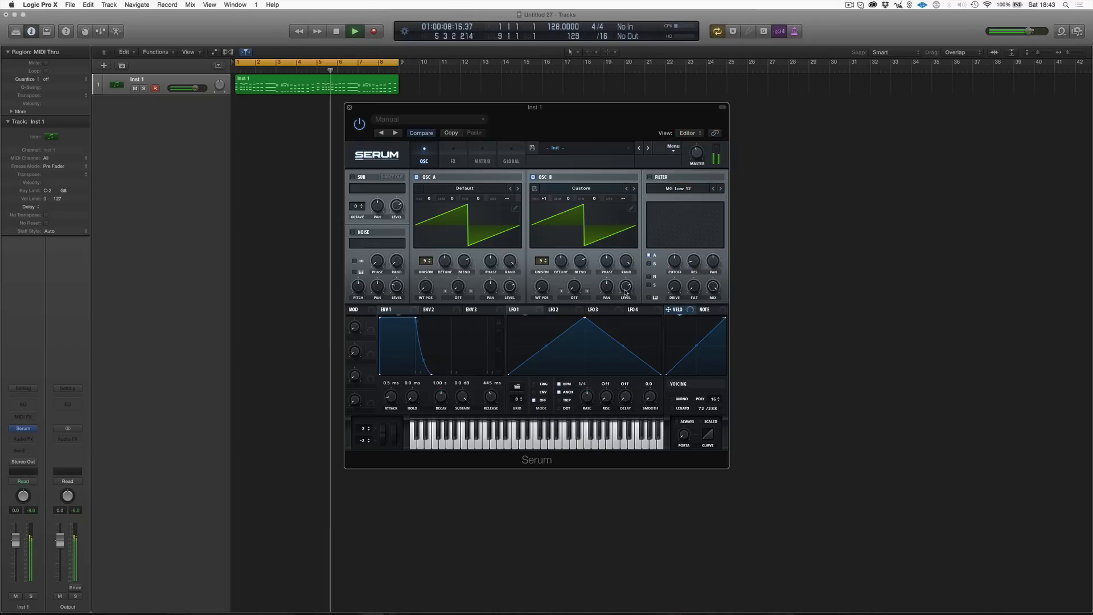
left_click_drag(625, 293, 624, 294)
mouse_move(695, 147)
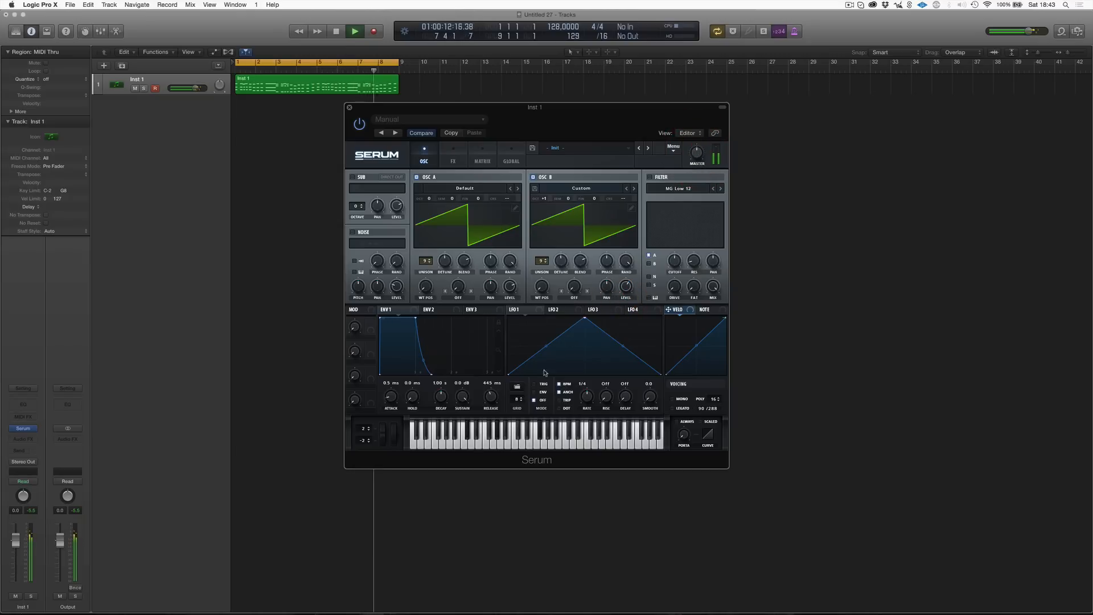
key("space")
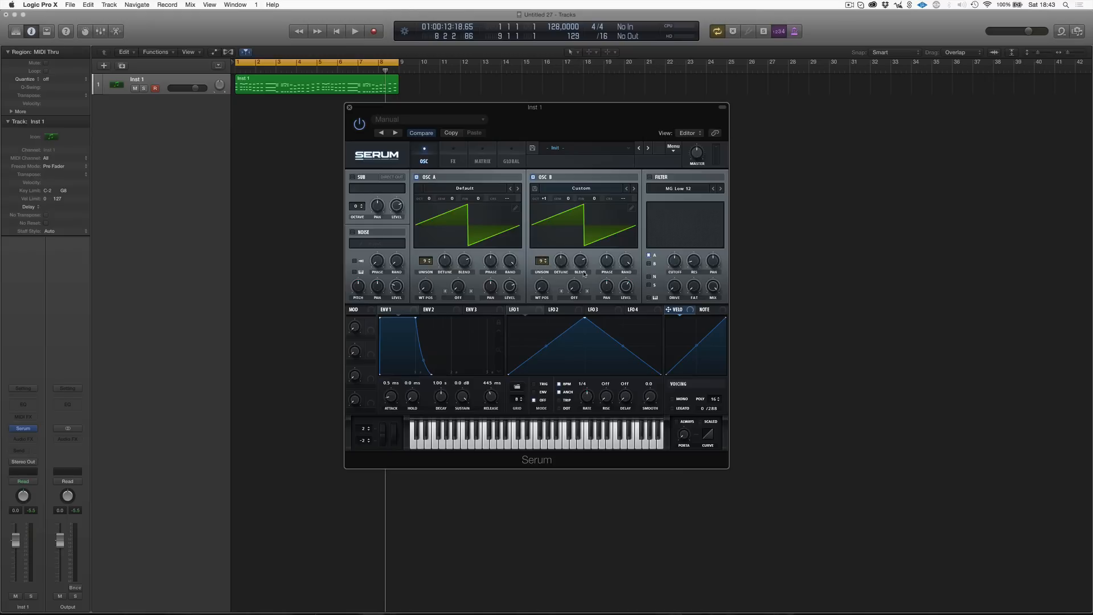
- Adjust oscillator B's unison detune to about 0.37 and set Envelope 1's release to 305 ms during playback
left_click_drag(558, 264, 558, 266)
key("space")
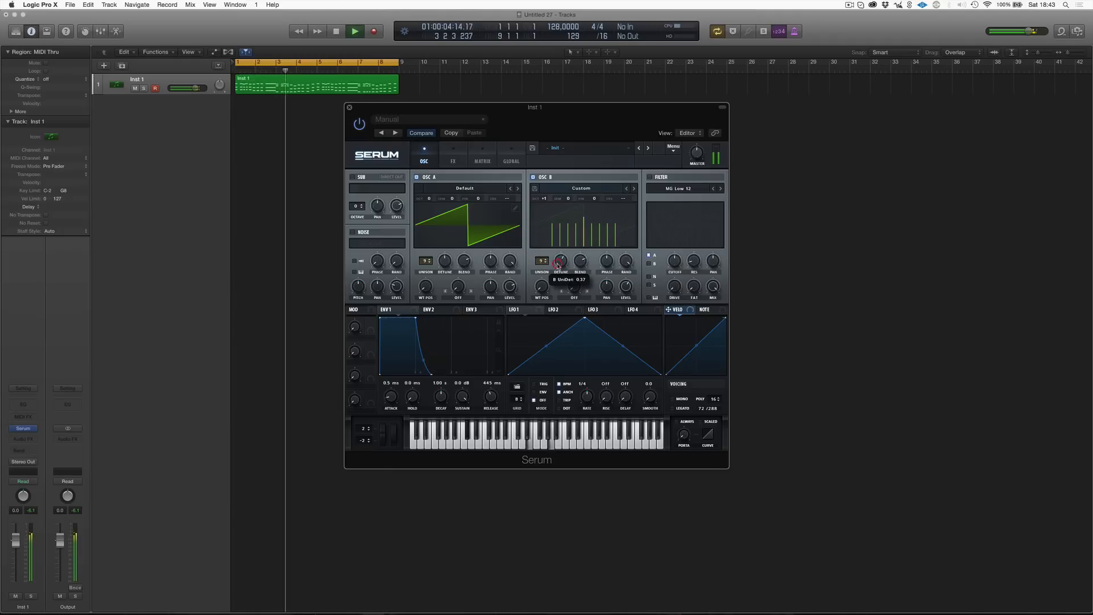
left_click(559, 262)
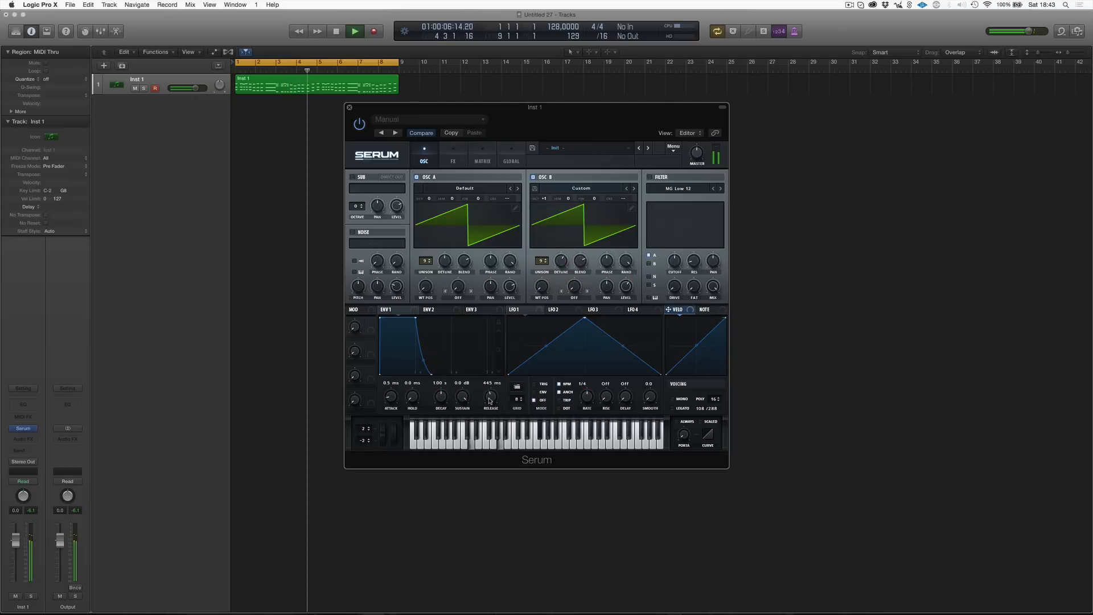
left_click_drag(490, 396, 490, 400)
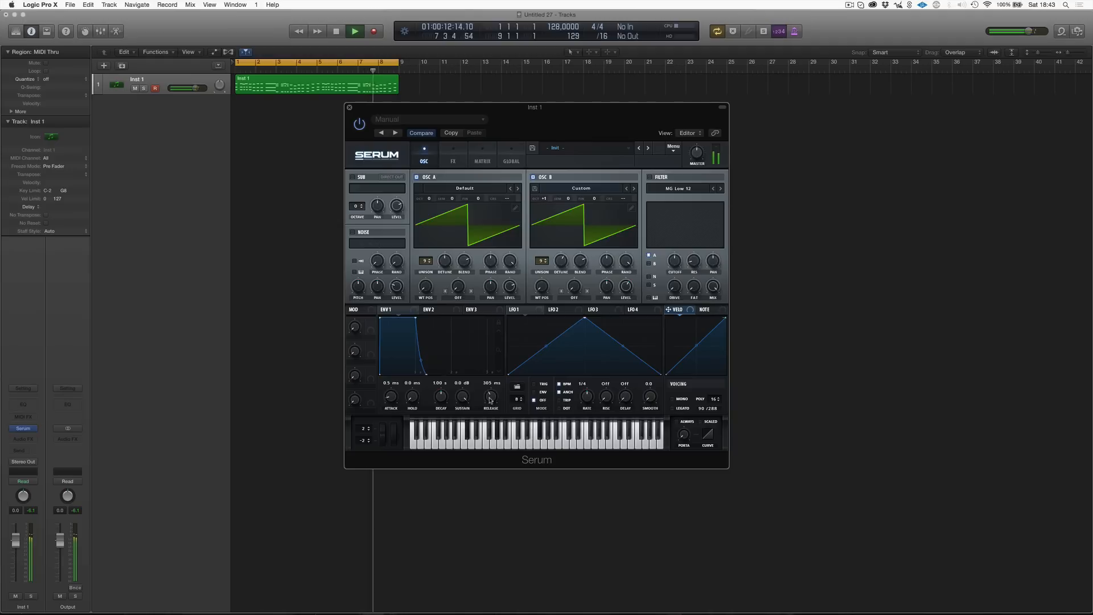
key("space")
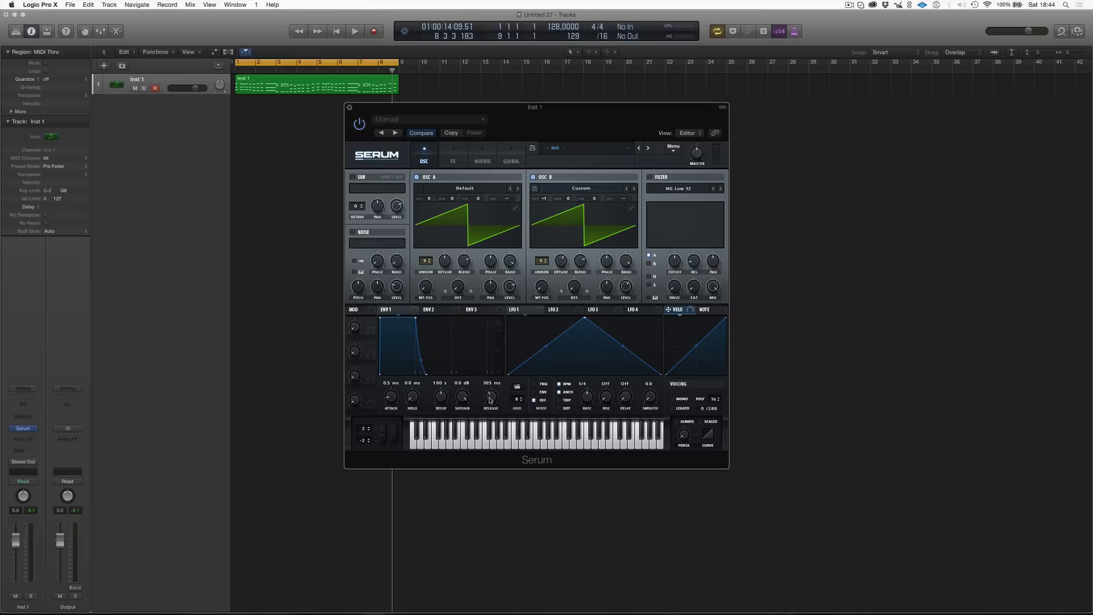
- Add the Compressor effect to the Serum patch with multiband mode enabled and audition the loop
left_click(461, 149)
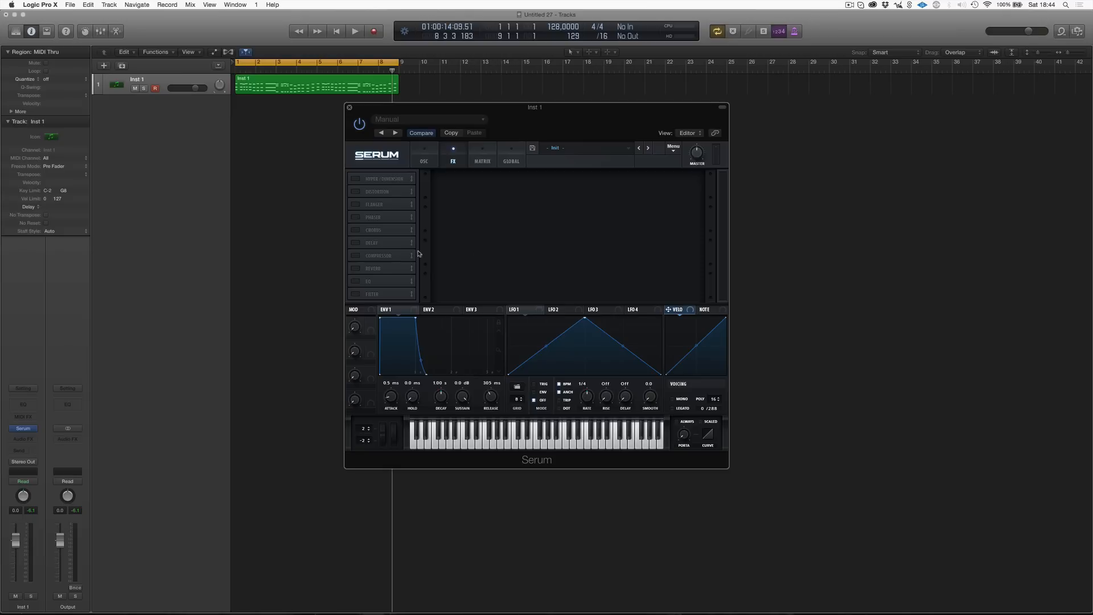
left_click(356, 255)
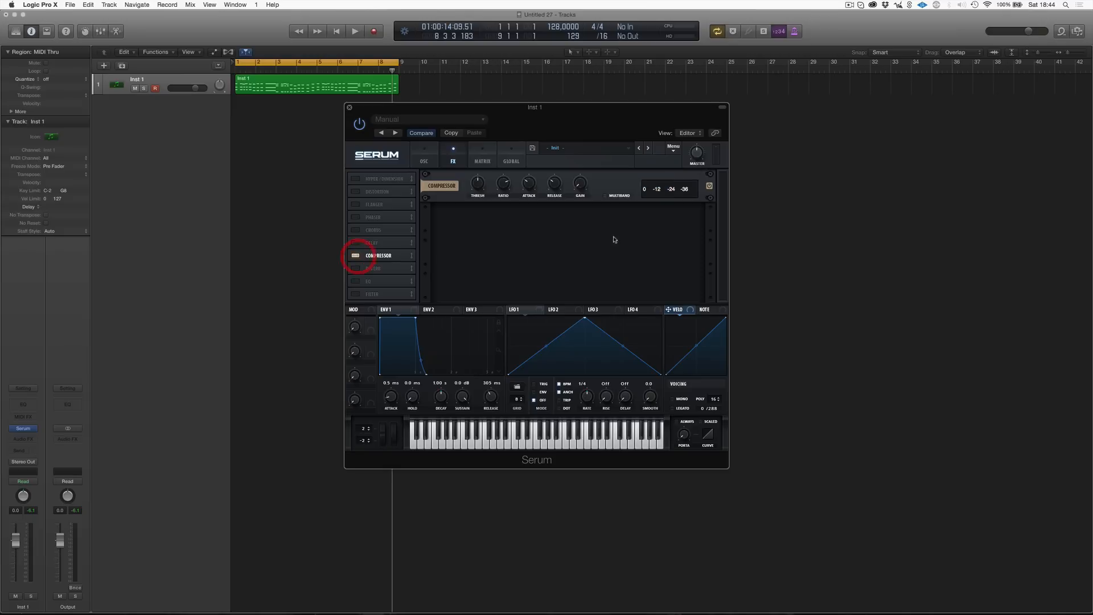
left_click(606, 196)
key("space")
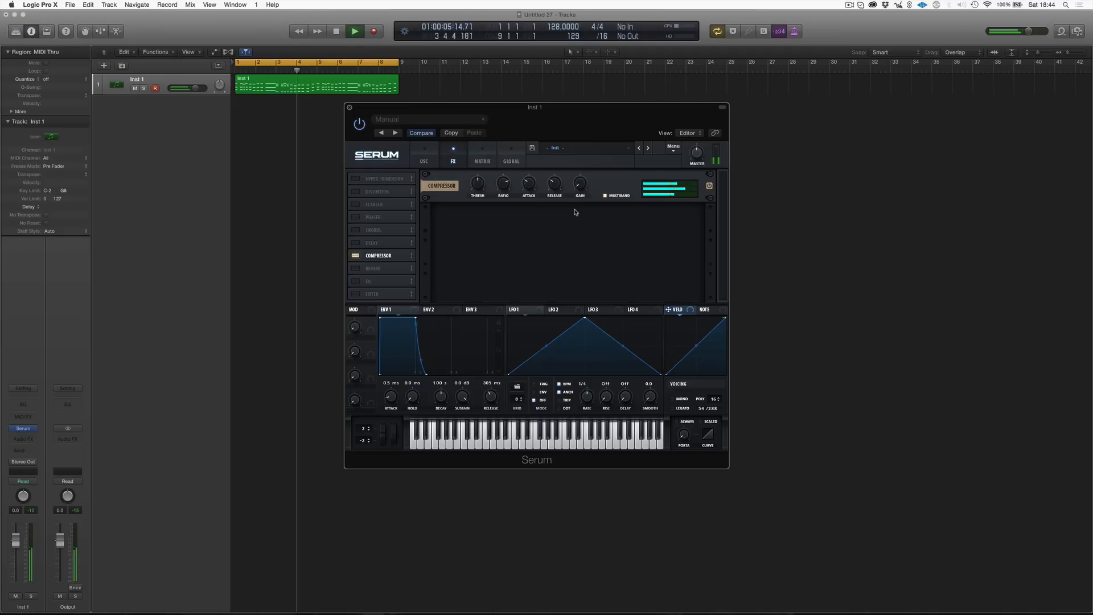
key("space")
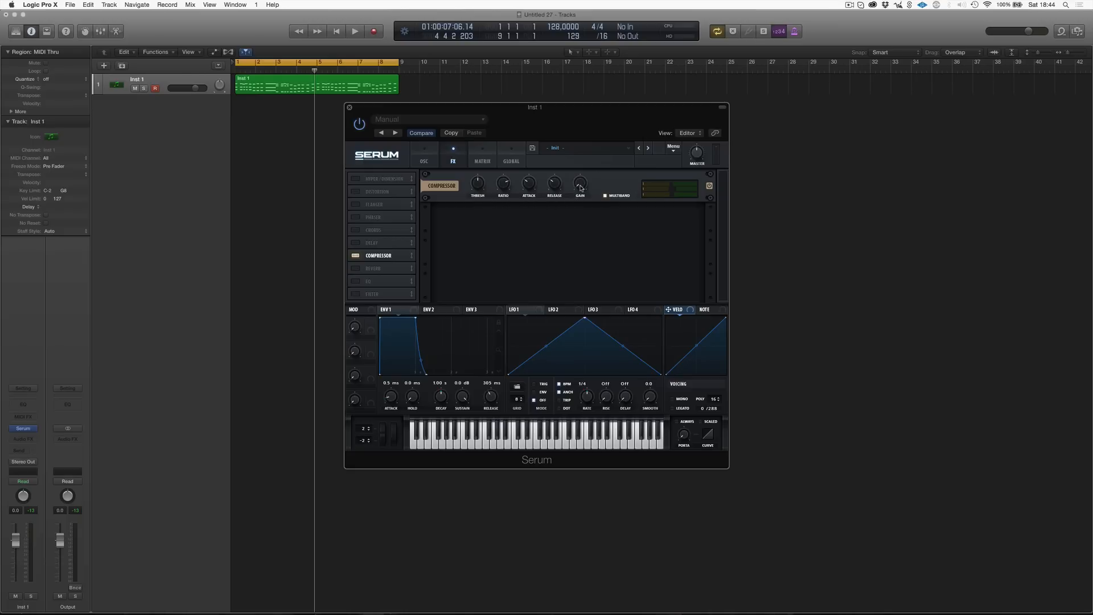
- Raise the compressor's gain and fine-tune it while the loop plays
left_click_drag(580, 187, 578, 183)
key("space")
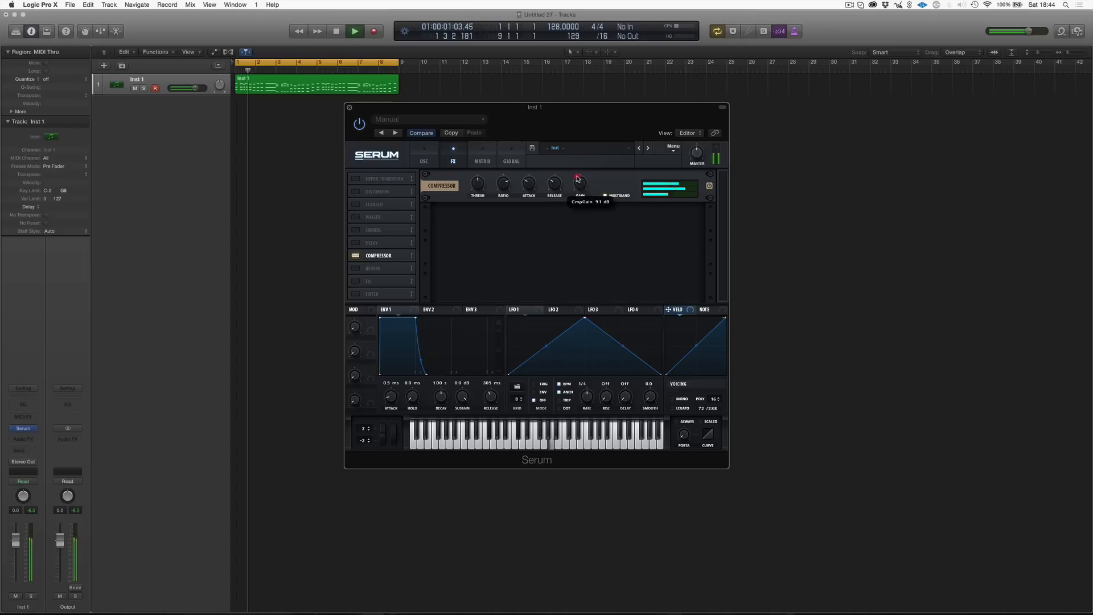
left_click(710, 186)
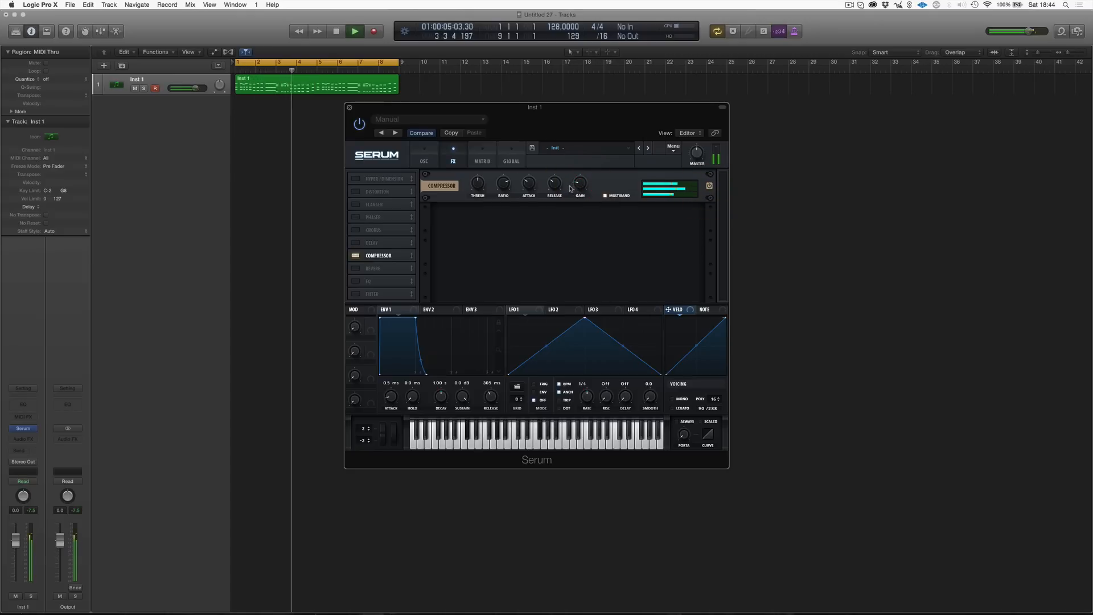
left_click_drag(580, 182, 584, 187)
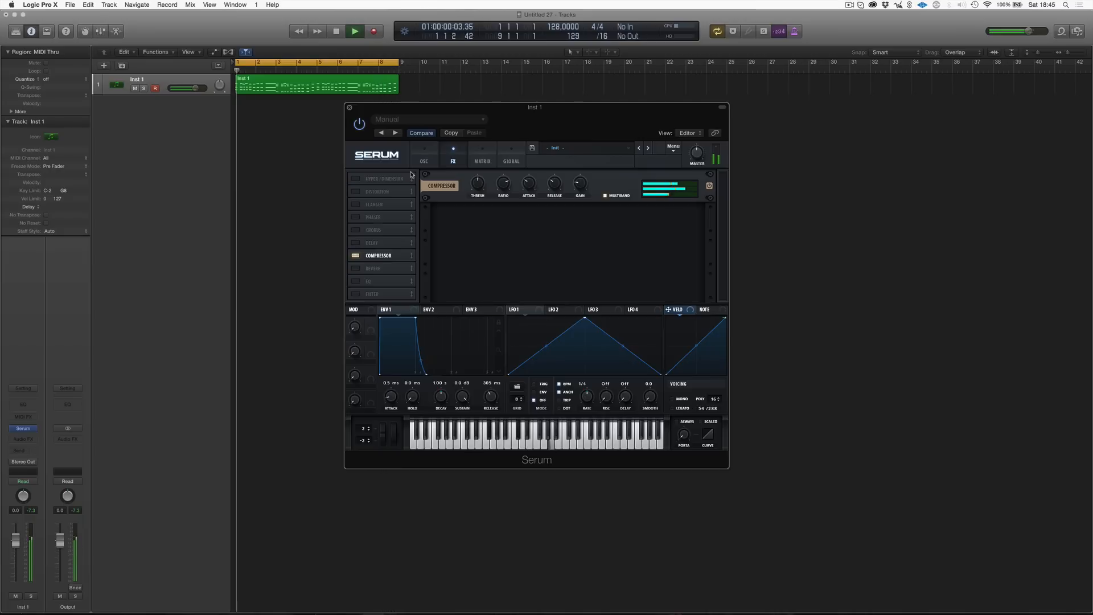
key("space")
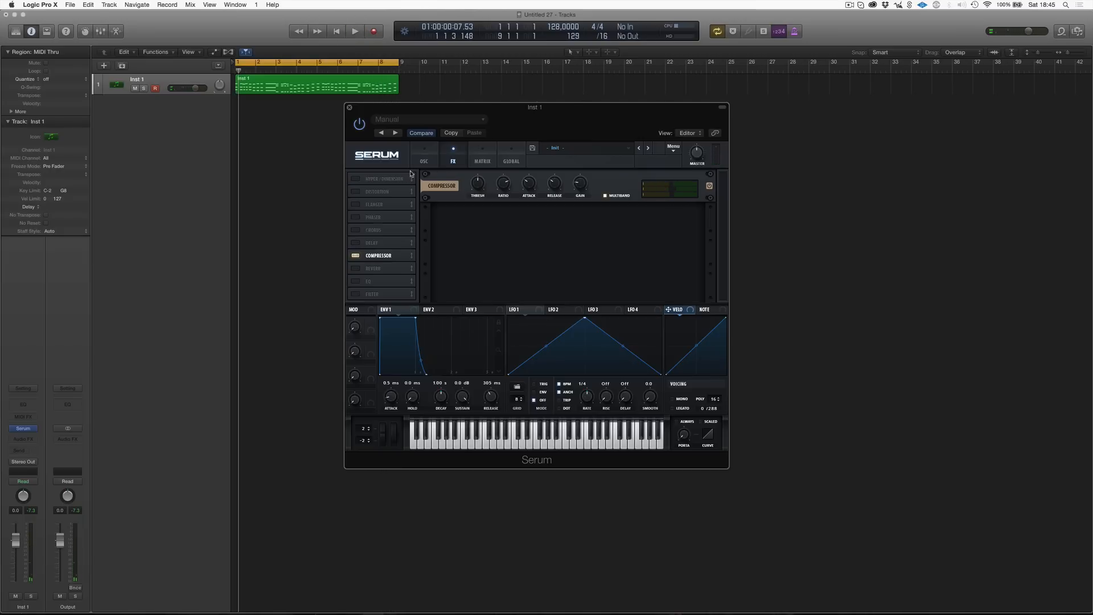
- Enable the Hyper/Dimension effect, adjust the Hyper mix, and start playback
left_click(355, 179)
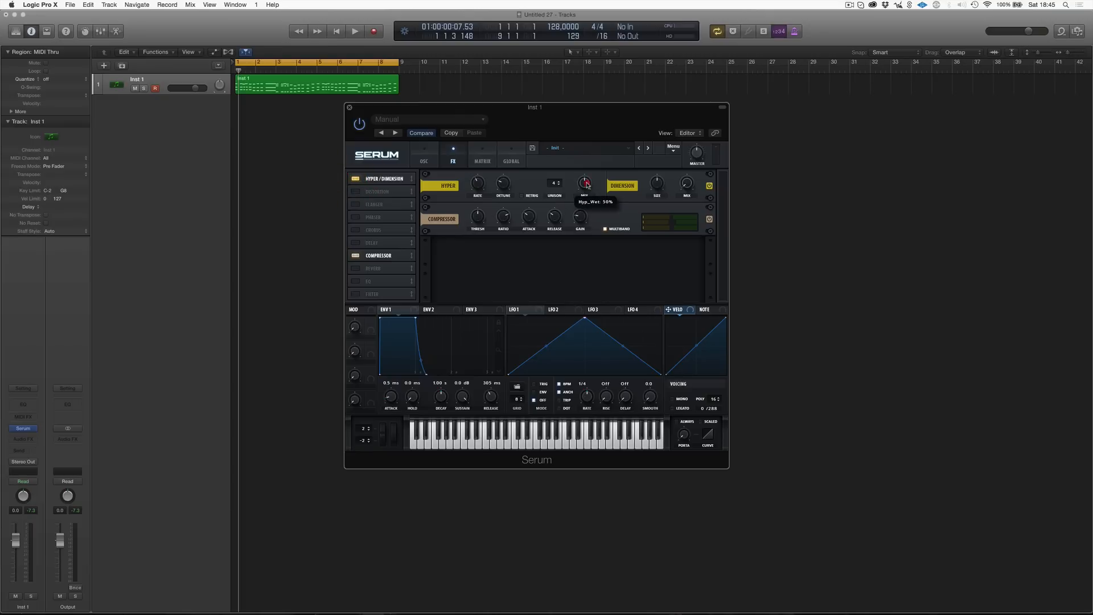
left_click_drag(584, 182, 584, 190)
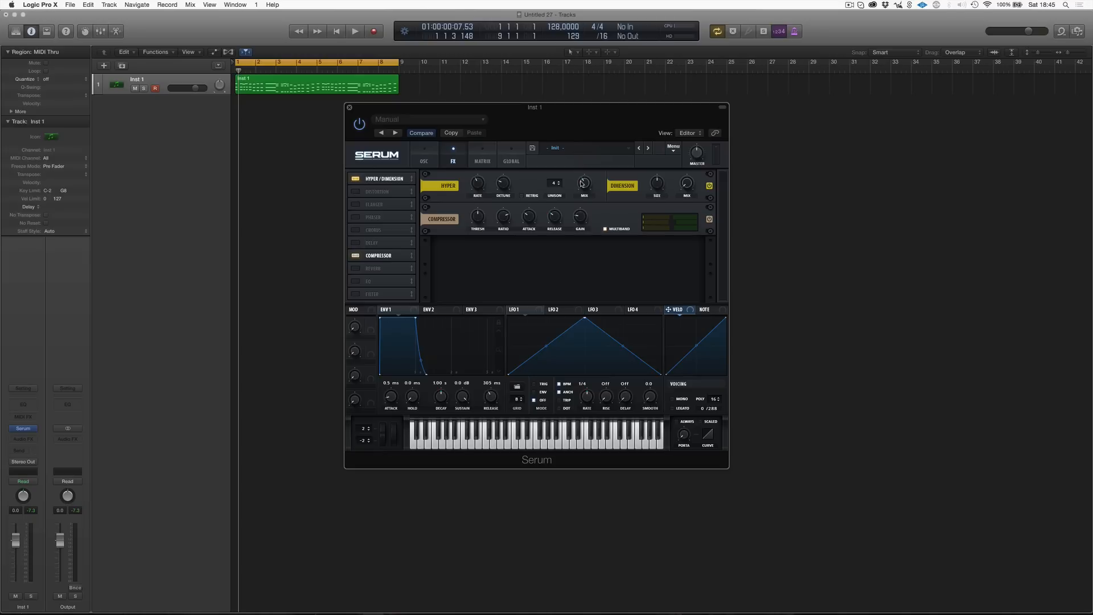
key("space")
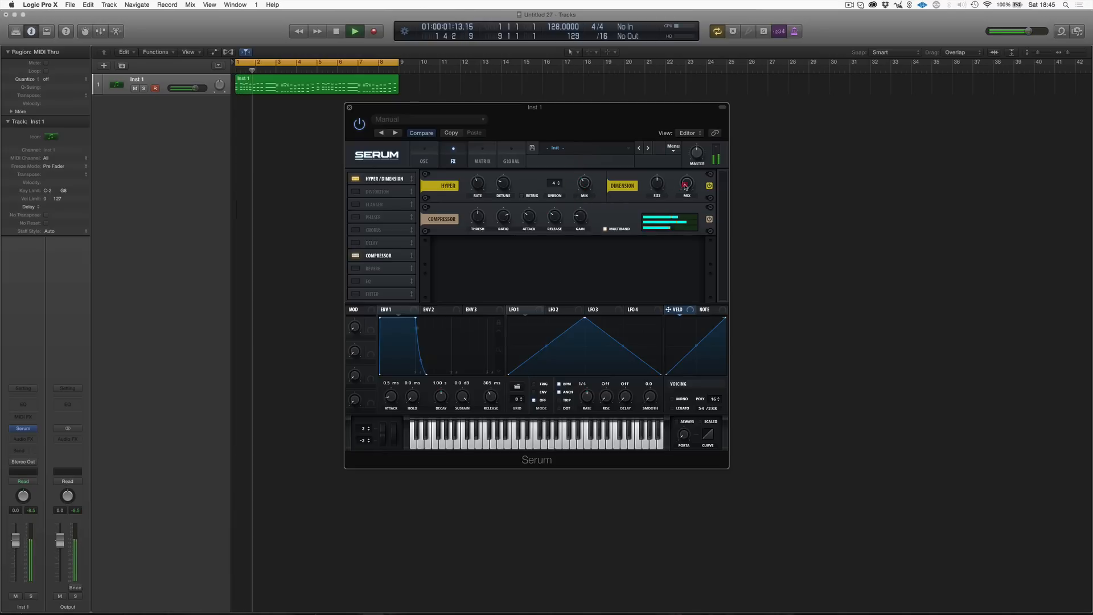
- Adjust the Dimension mix and the Hyper section's rate, detune and mix
left_click_drag(686, 186, 688, 201)
left_click_drag(478, 184, 473, 208)
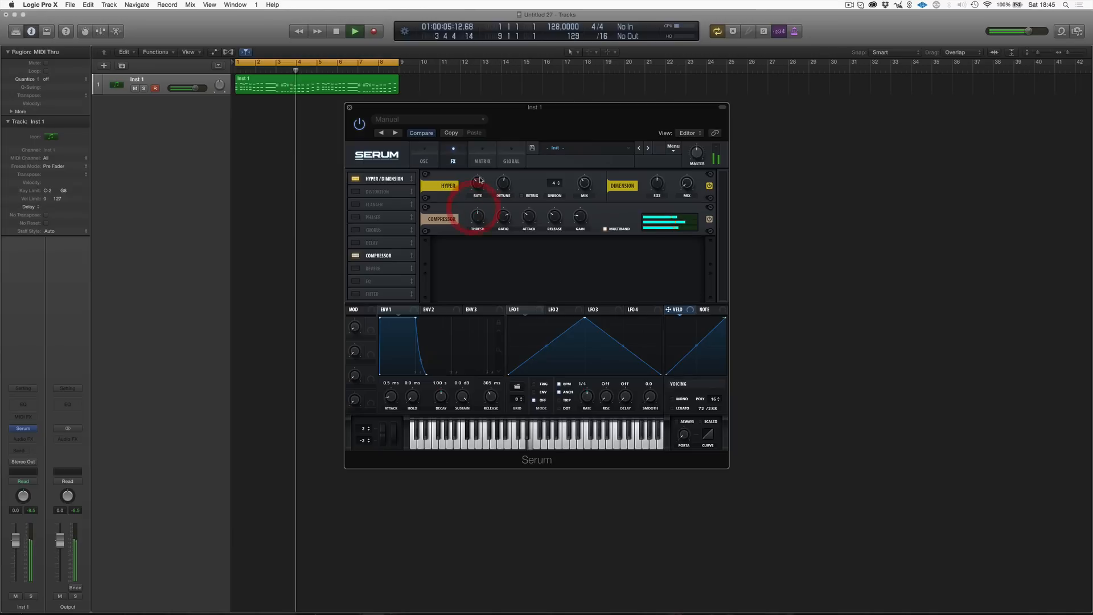
key("space")
left_click_drag(584, 182, 595, 297)
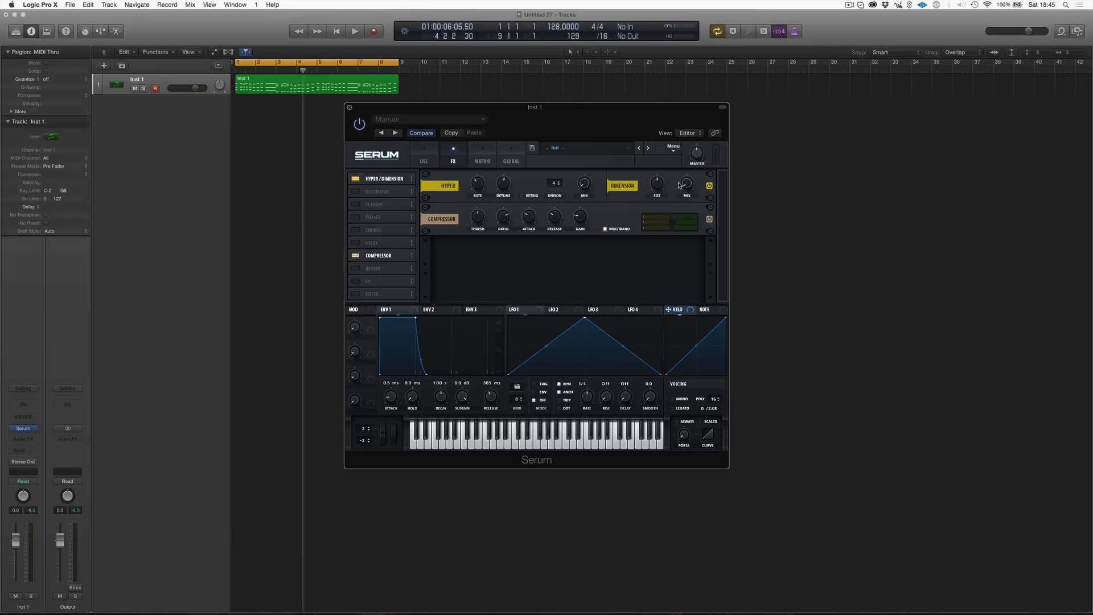
- Audition the loop with Hyper/Dimension on and bypassed, and adjust the Dimension mix to 23%
mouse_move(686, 181)
left_mouse_down()
mouse_move(684, 165)
mouse_move(650, 214)
mouse_move(685, 170)
left_mouse_up()
key("space")
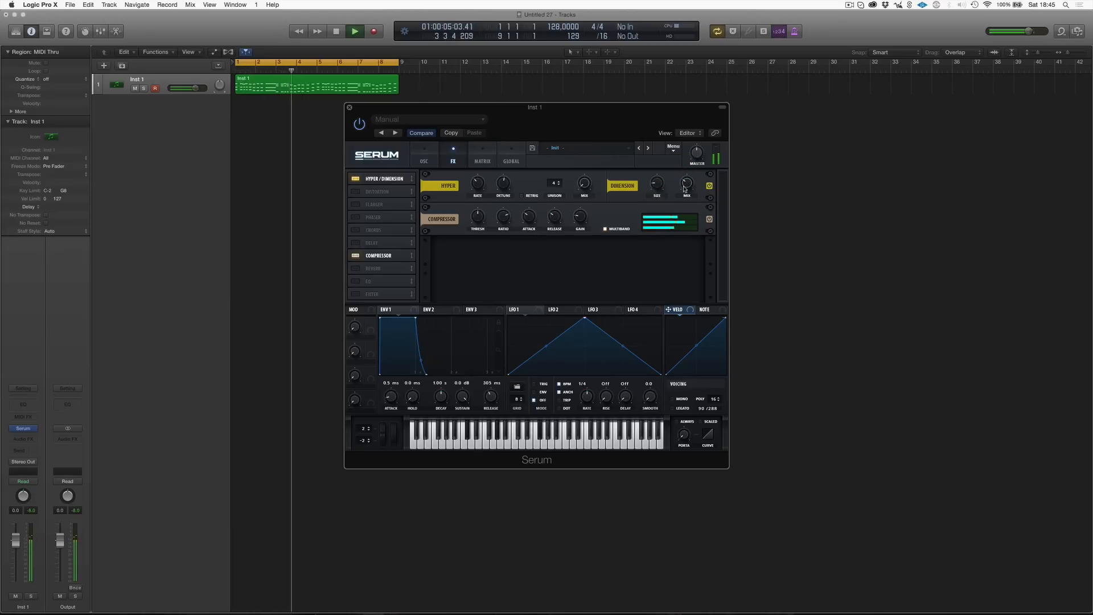
left_click(709, 186)
left_click(709, 186)
key("space")
left_click_drag(685, 182, 685, 187)
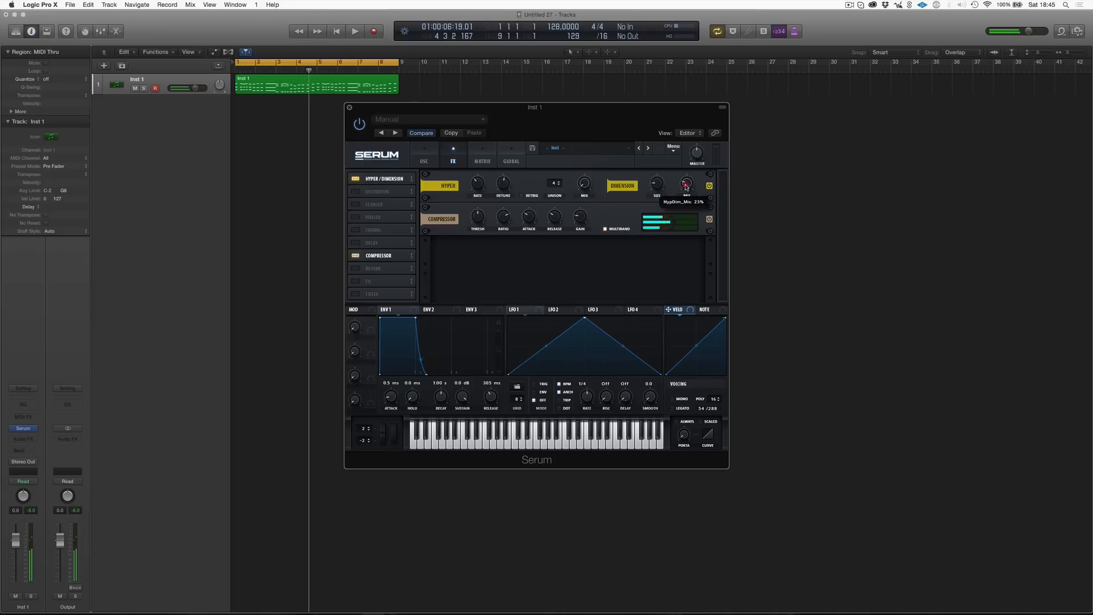
left_click(658, 186)
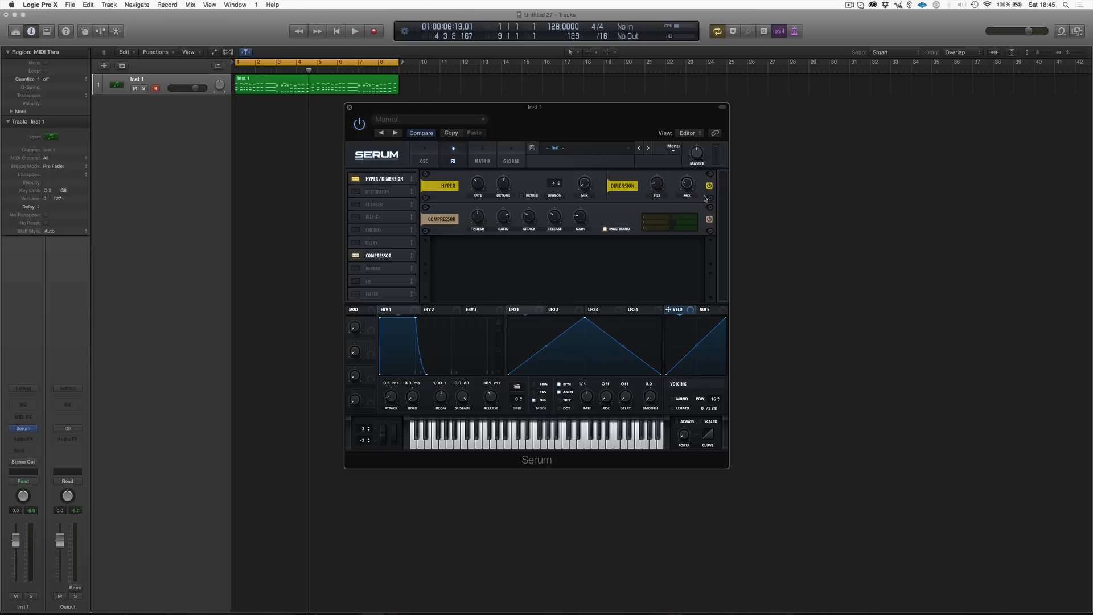
- Bypass Hyper/Dimension, add the Chorus effect with its mix raised to maximum, and start playback
left_click(355, 230)
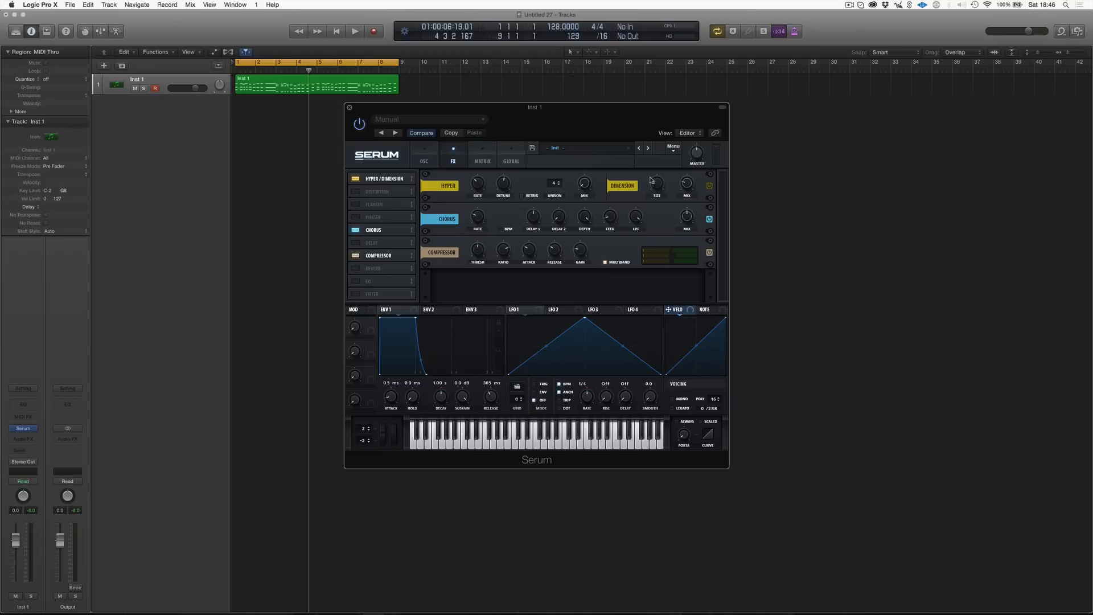
left_click_drag(686, 220, 692, 125)
left_click(688, 217)
key("space")
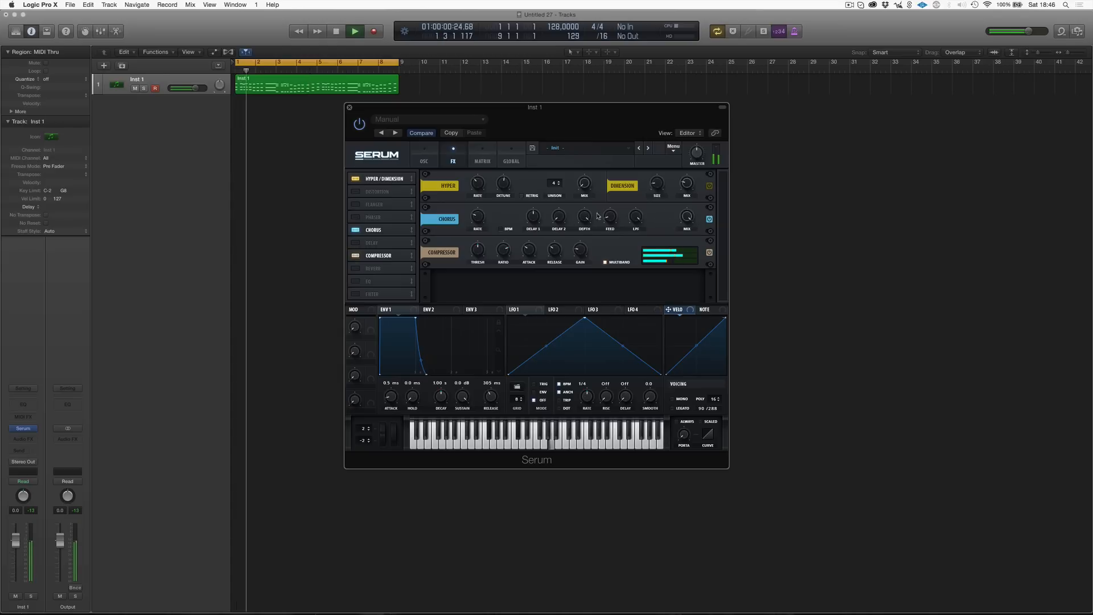
- Adjust the Chorus depth and first delay while the loop plays, and set its rate to about 0.22 Hz
mouse_move(478, 219)
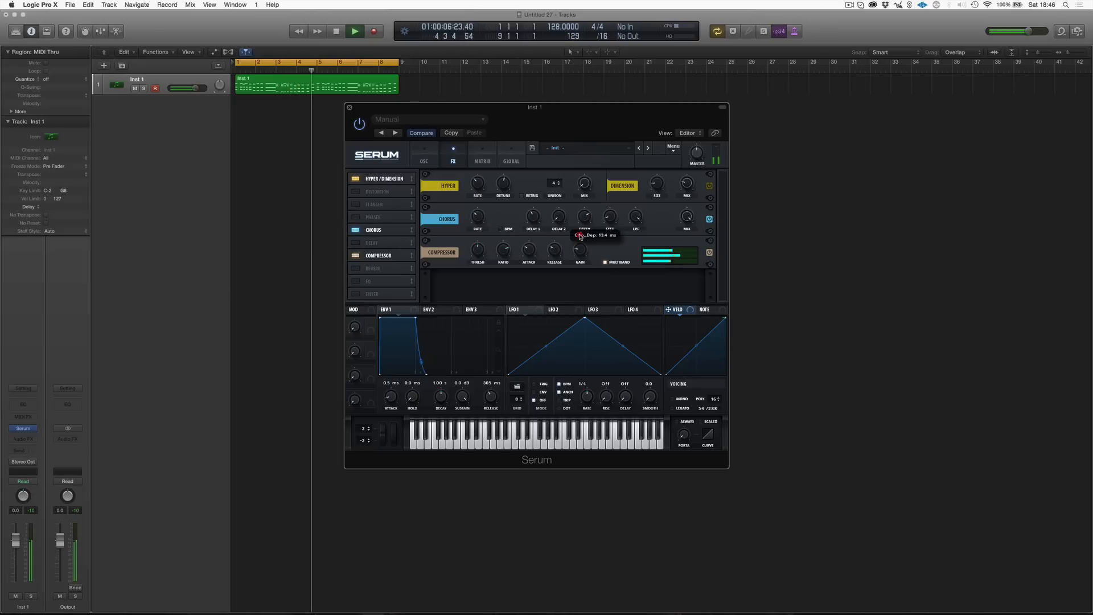
mouse_move(530, 219)
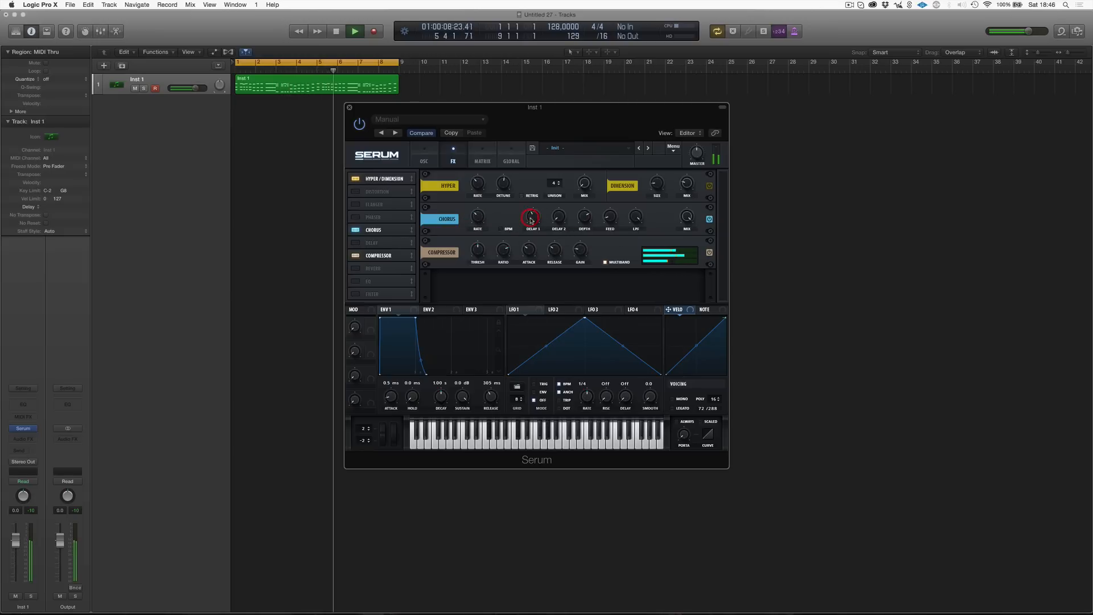
left_click_drag(531, 219, 531, 215)
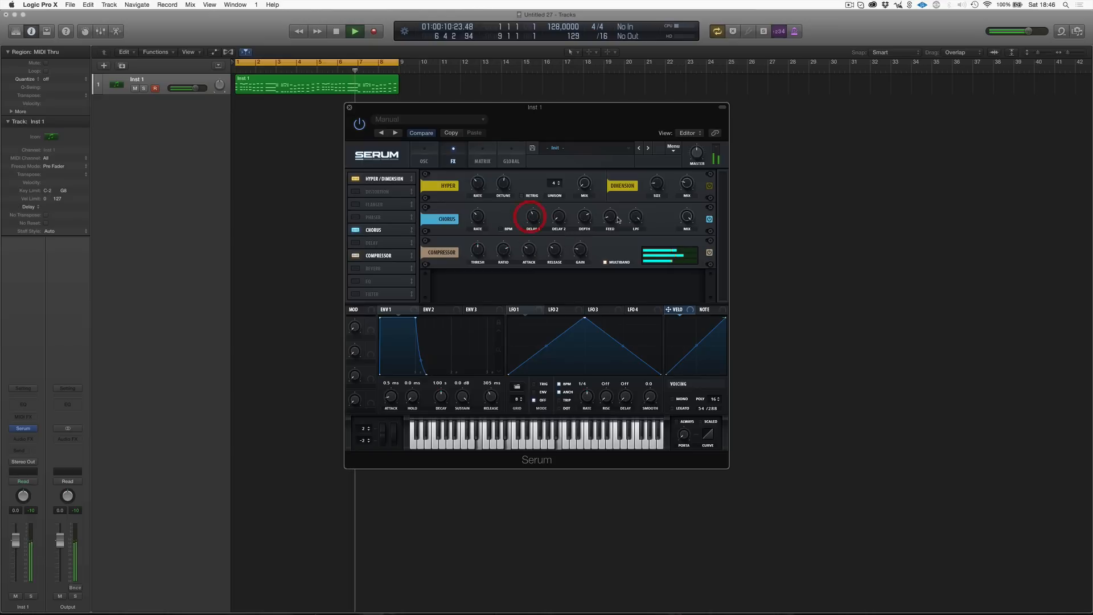
mouse_move(584, 224)
left_click_drag(585, 224, 585, 222)
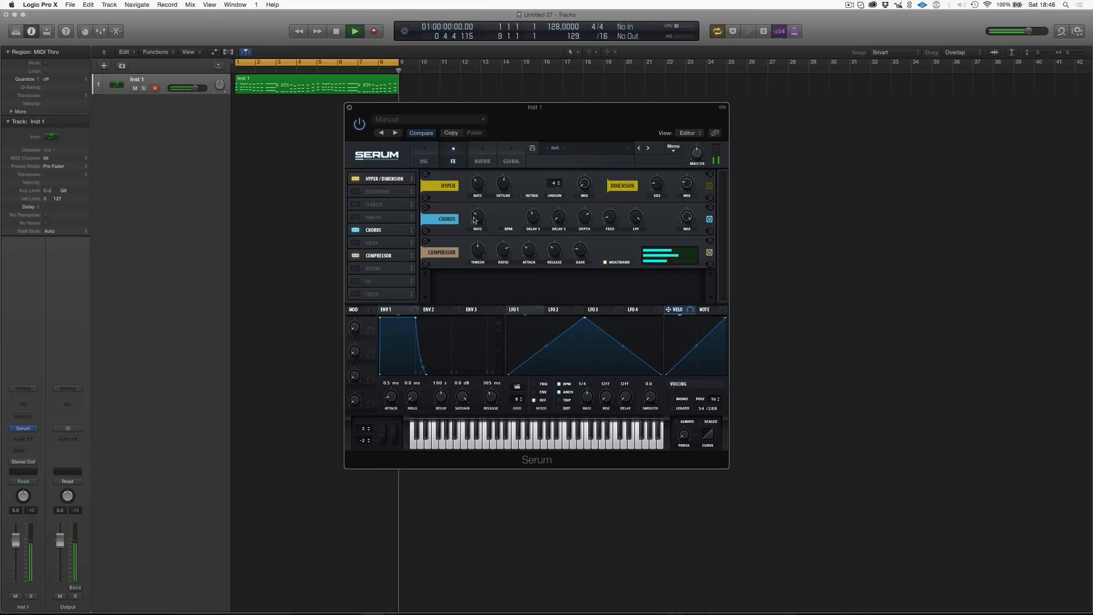
left_click_drag(476, 225, 474, 237)
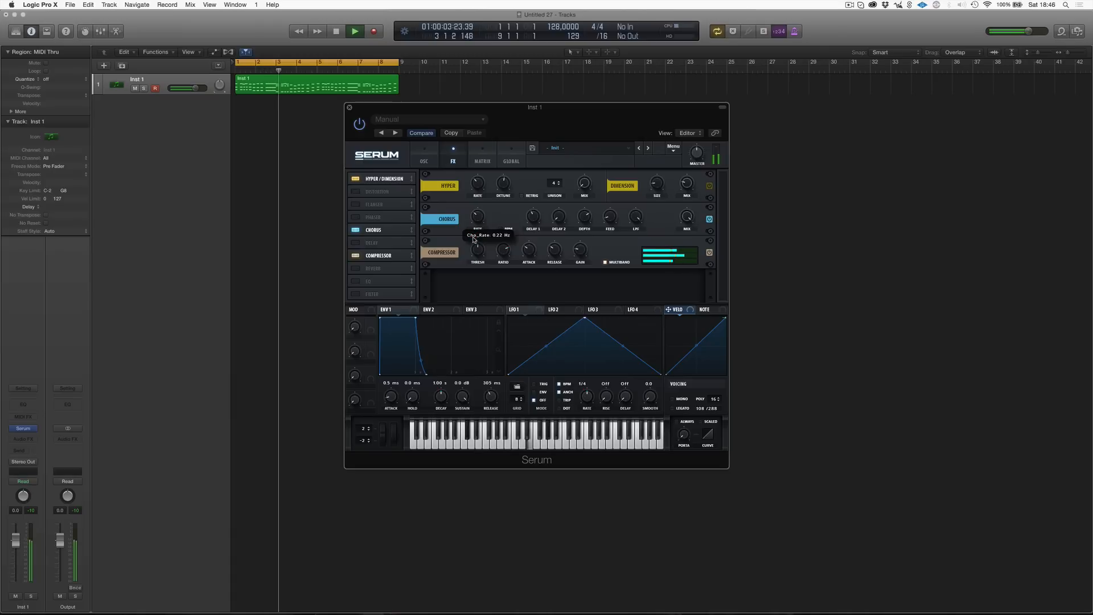
key("space")
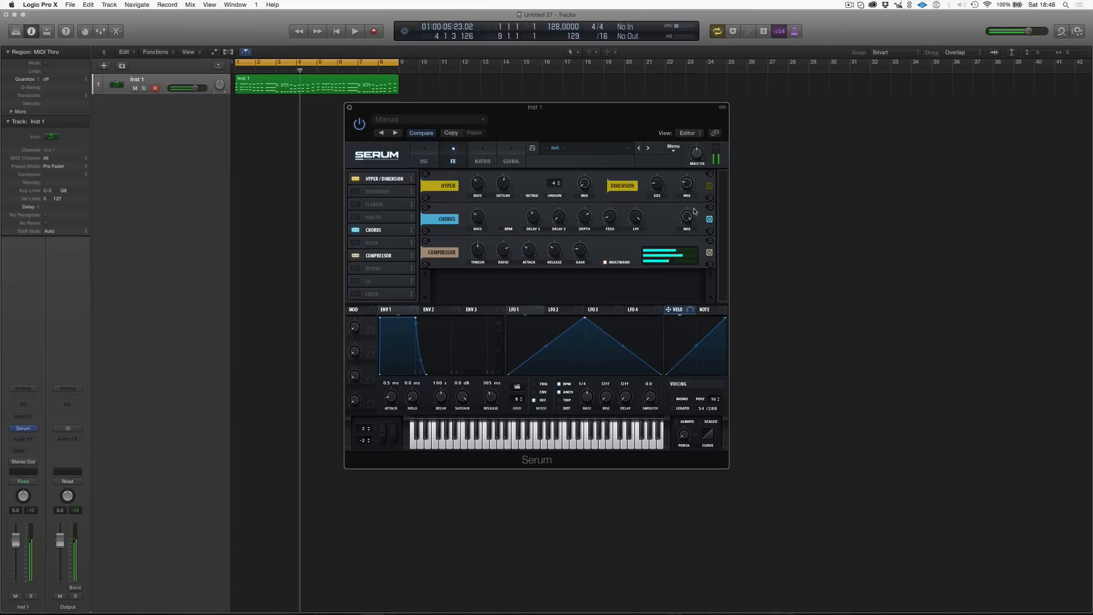
- Lower the Chorus mix to 36% and compare the loop with the effect on and bypassed
mouse_move(687, 215)
left_mouse_down()
mouse_move(667, 288)
mouse_move(685, 186)
mouse_move(683, 217)
left_mouse_up()
key("space")
left_click(708, 218)
left_click(708, 218)
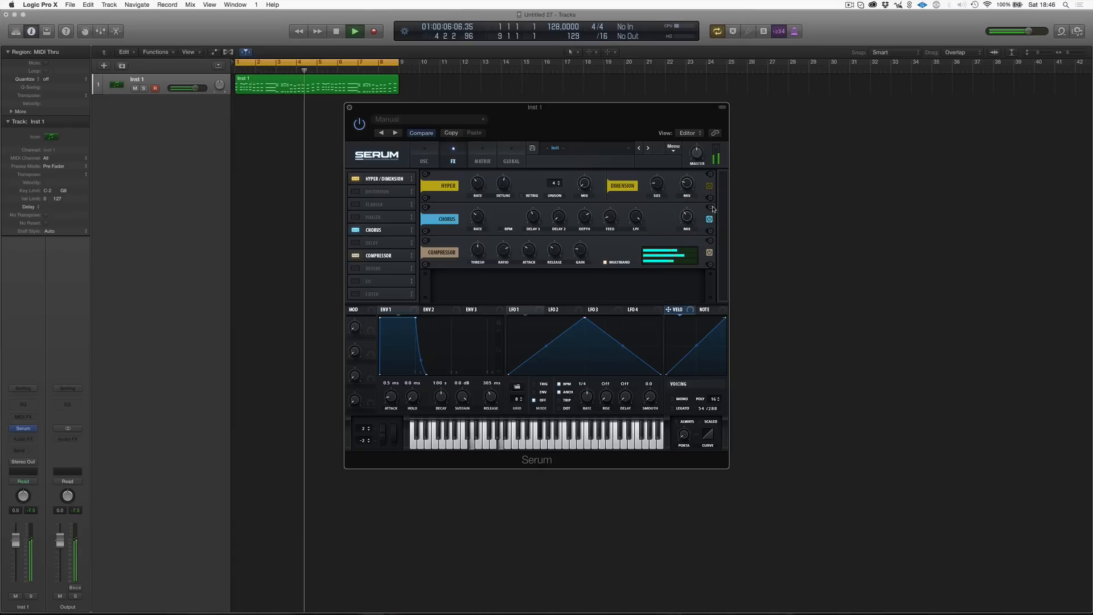
key("space")
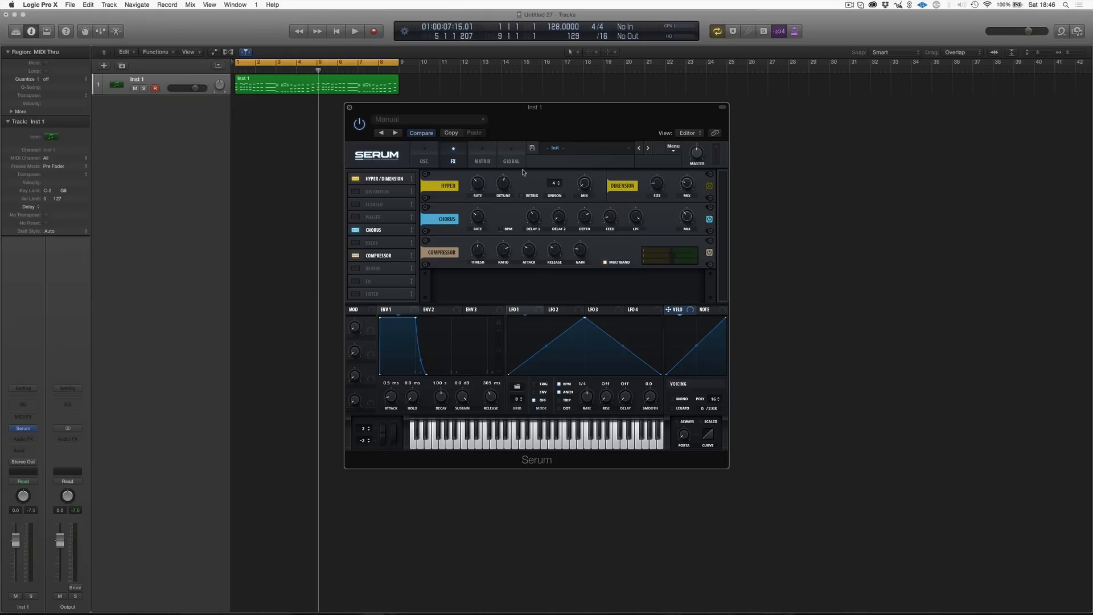
left_click(687, 217)
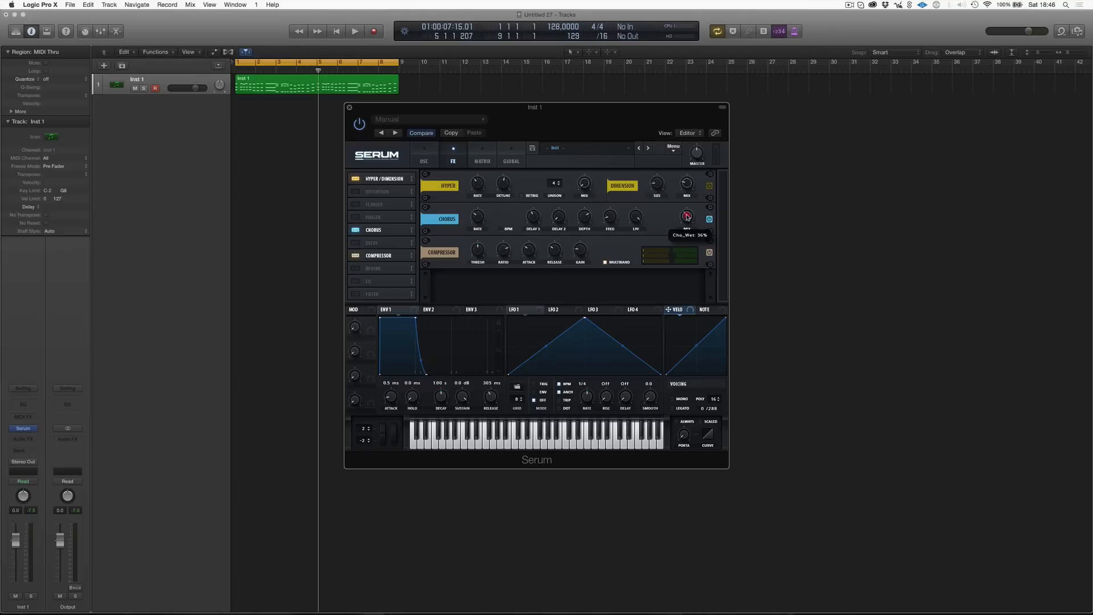
- Enable the filter with the MG Low 24 type and assign Envelope 2 to its cutoff
left_click(421, 154)
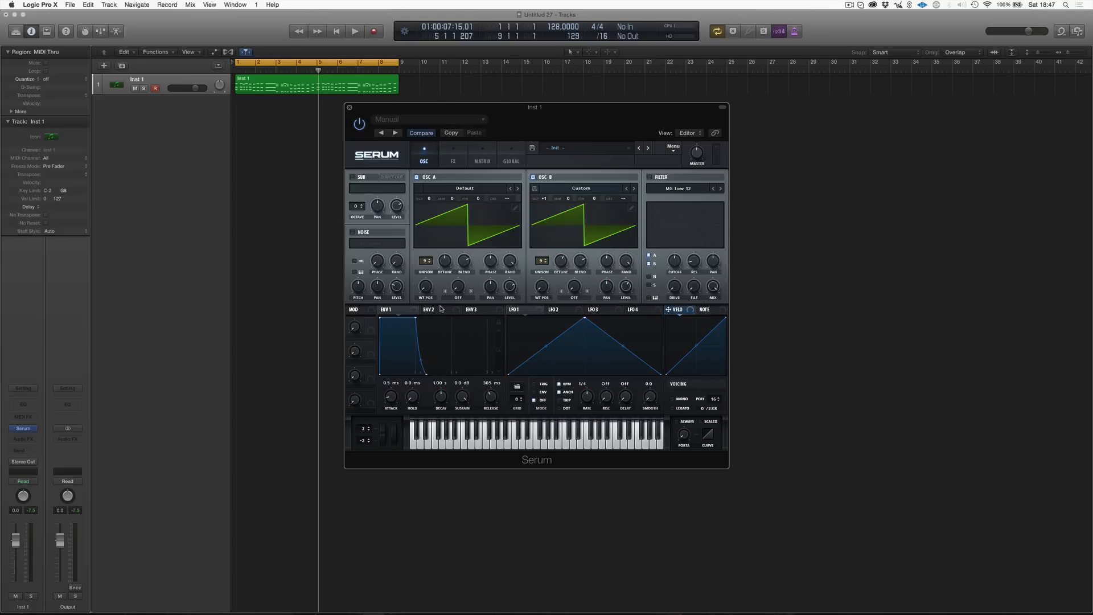
left_click(650, 177)
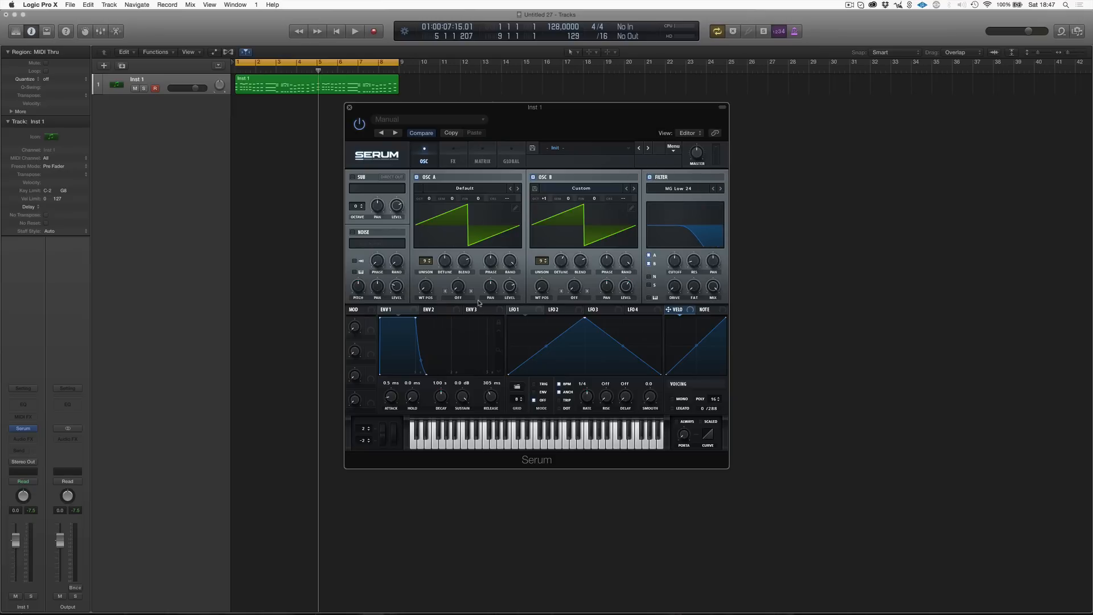
left_click(424, 312)
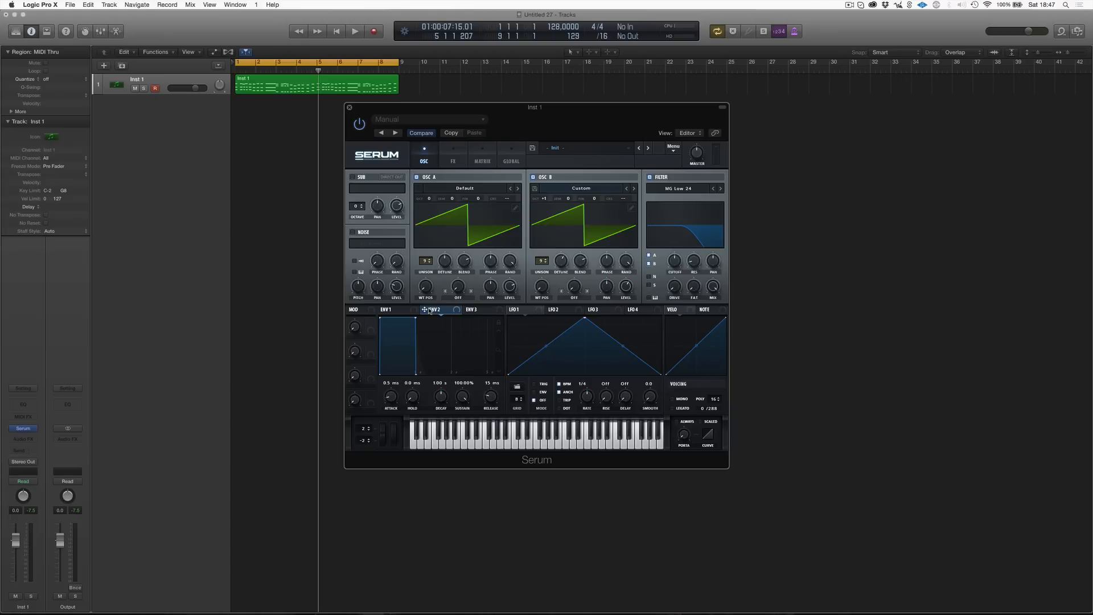
left_click_drag(428, 311, 674, 258)
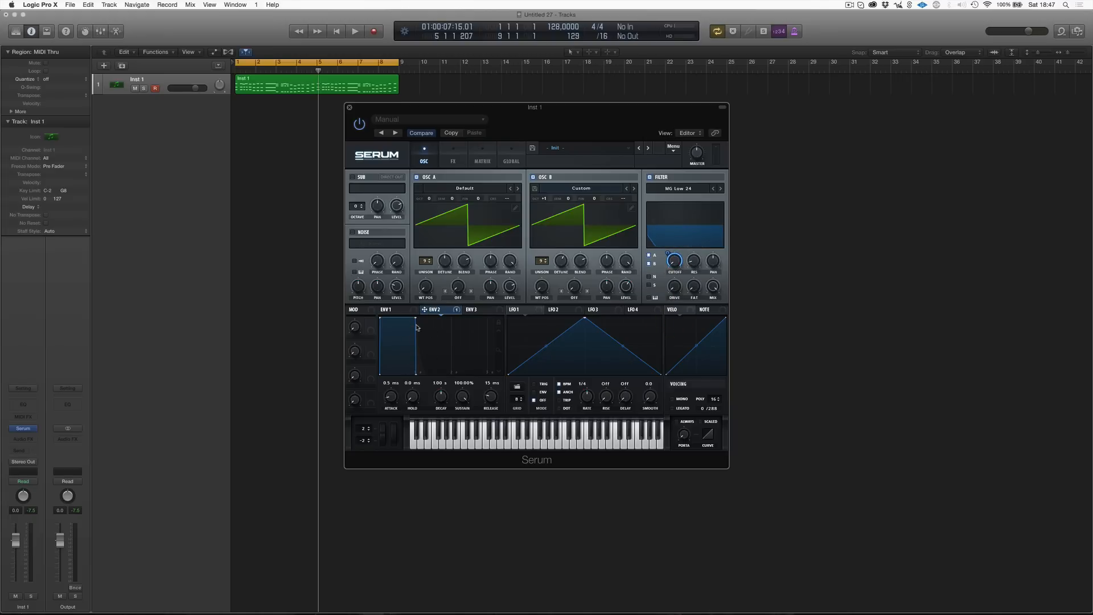
- Shape Envelope 2 with a 522 ms decay and zero sustain, and adjust the filter cutoff while the loop plays
left_click_drag(414, 319, 406, 384)
key("space")
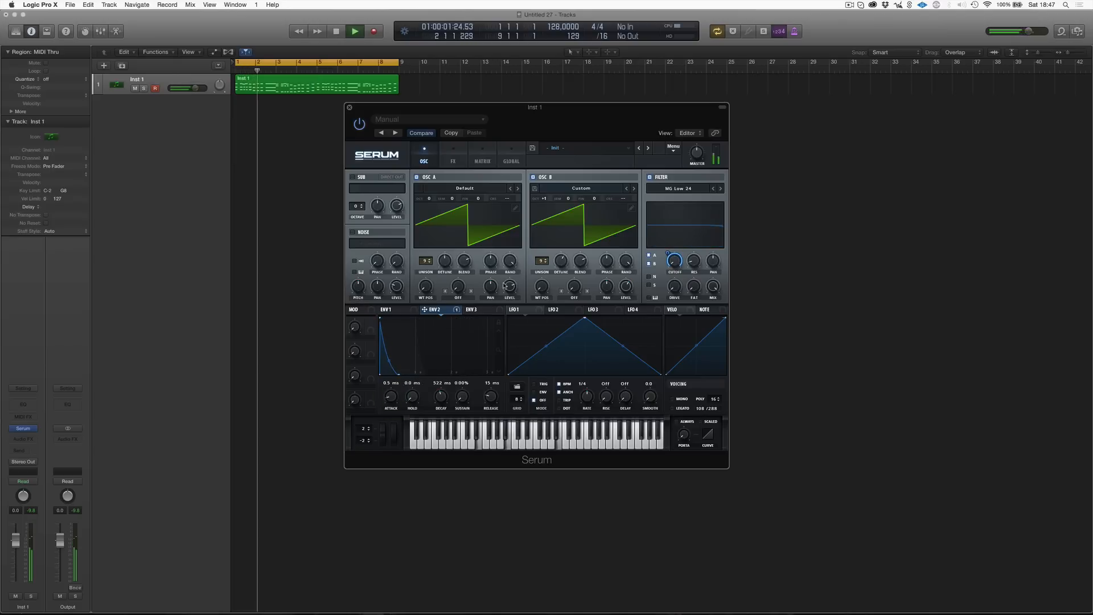
mouse_move(666, 265)
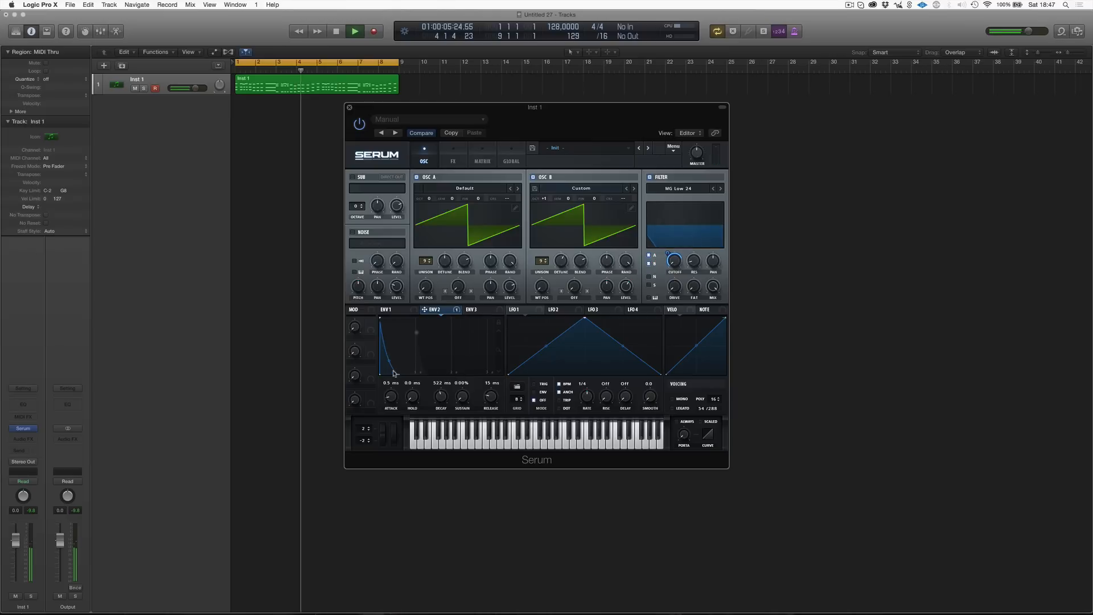
mouse_move(395, 373)
left_click_drag(396, 373, 393, 373)
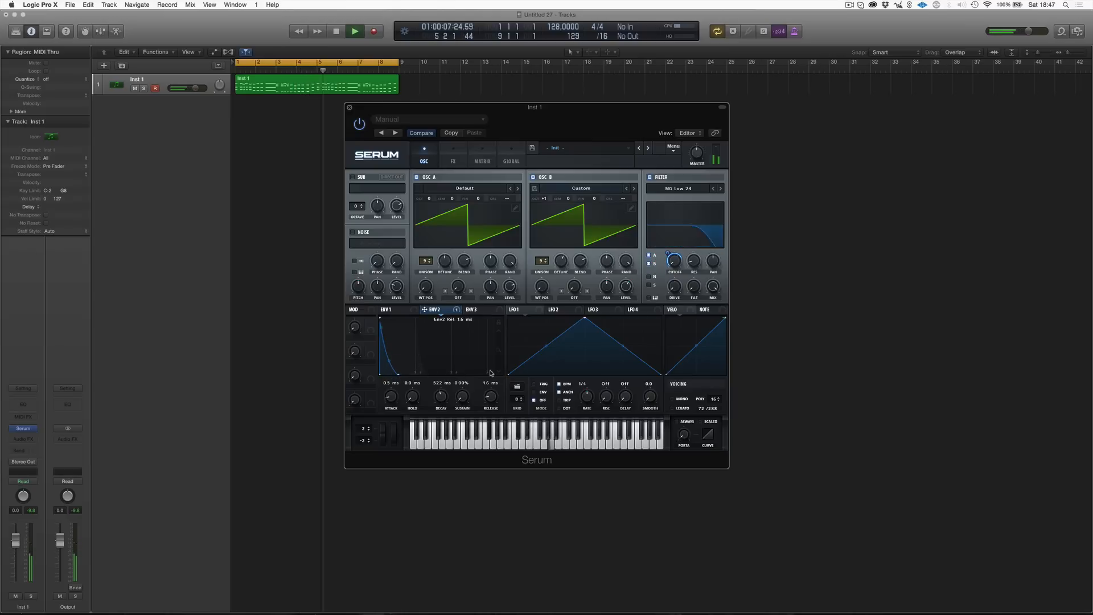
mouse_move(675, 235)
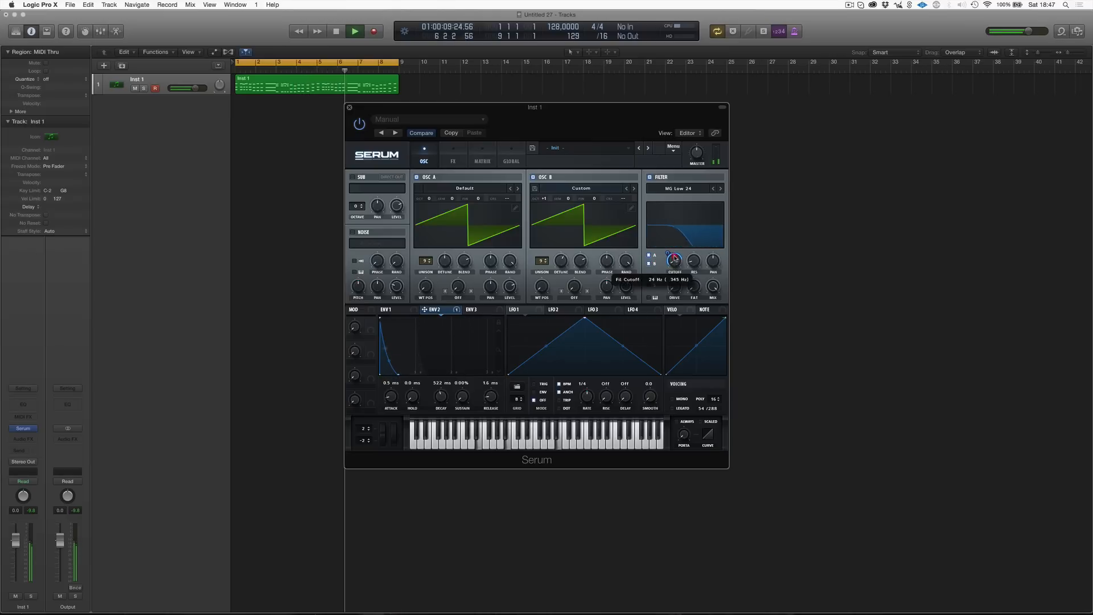
left_click_drag(676, 235, 660, 259)
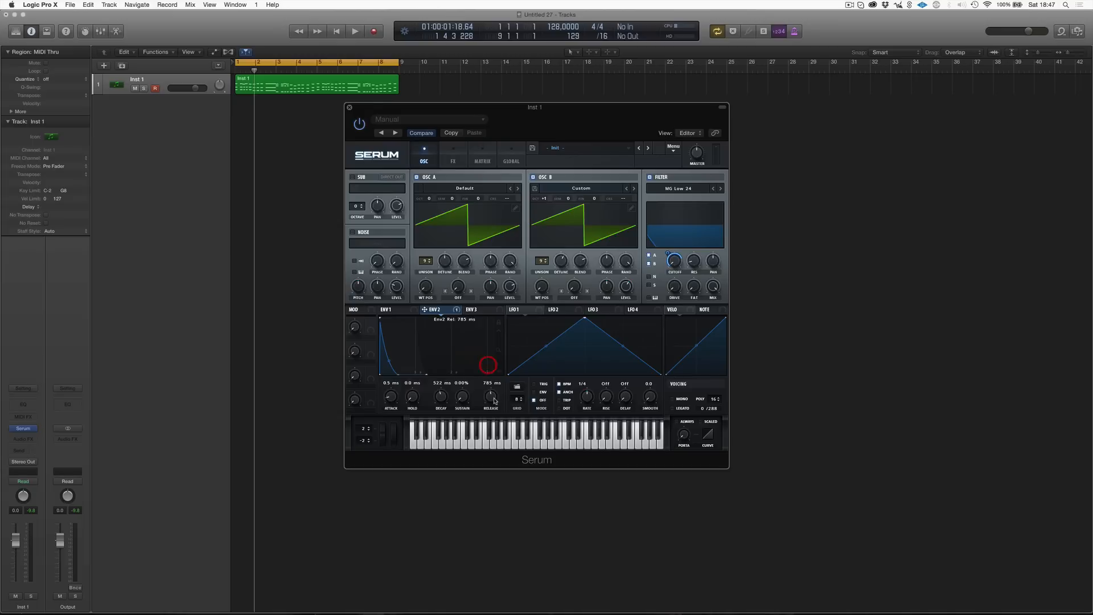
- Check Envelope 1, set Envelope 2's release to 821 ms, and fine-tune the filter cutoff during playback
left_click(416, 312)
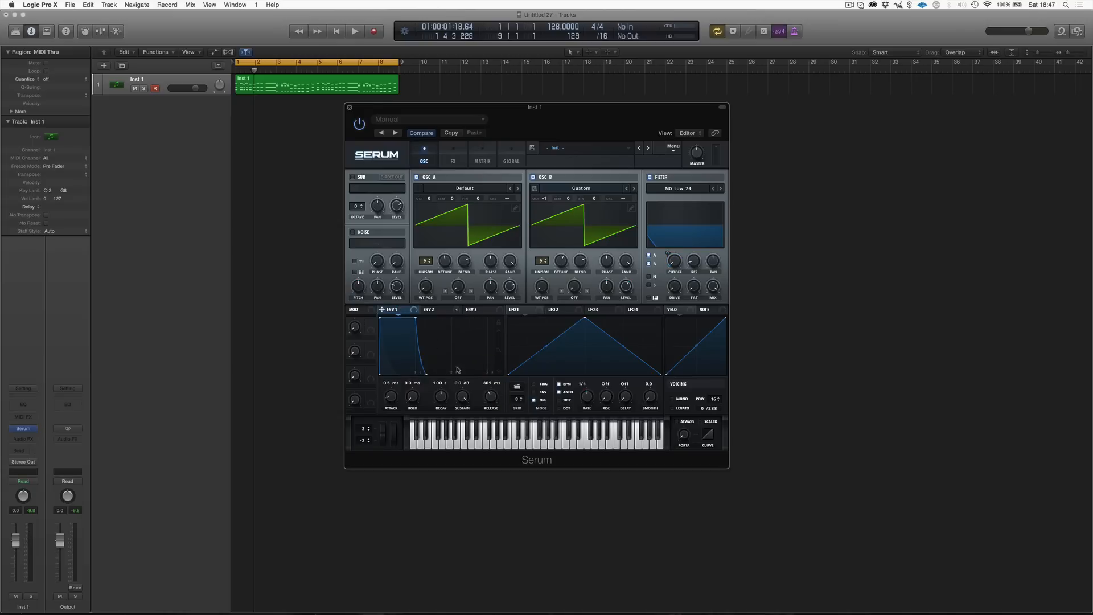
left_click(447, 311)
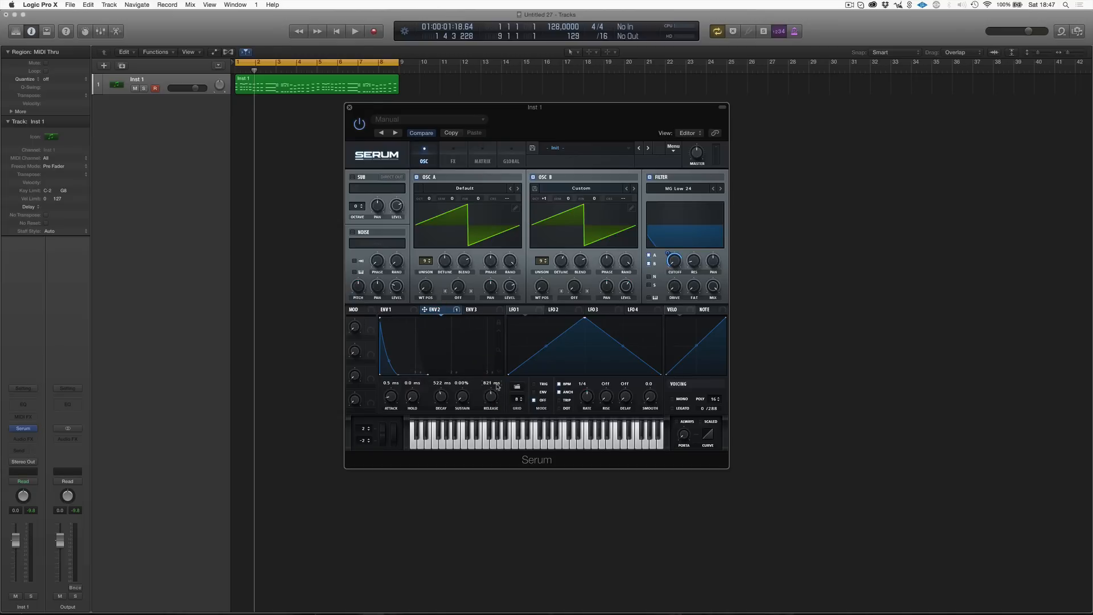
key("space")
mouse_move(674, 262)
left_mouse_down()
mouse_move(674, 237)
mouse_move(659, 277)
mouse_move(667, 259)
left_mouse_up()
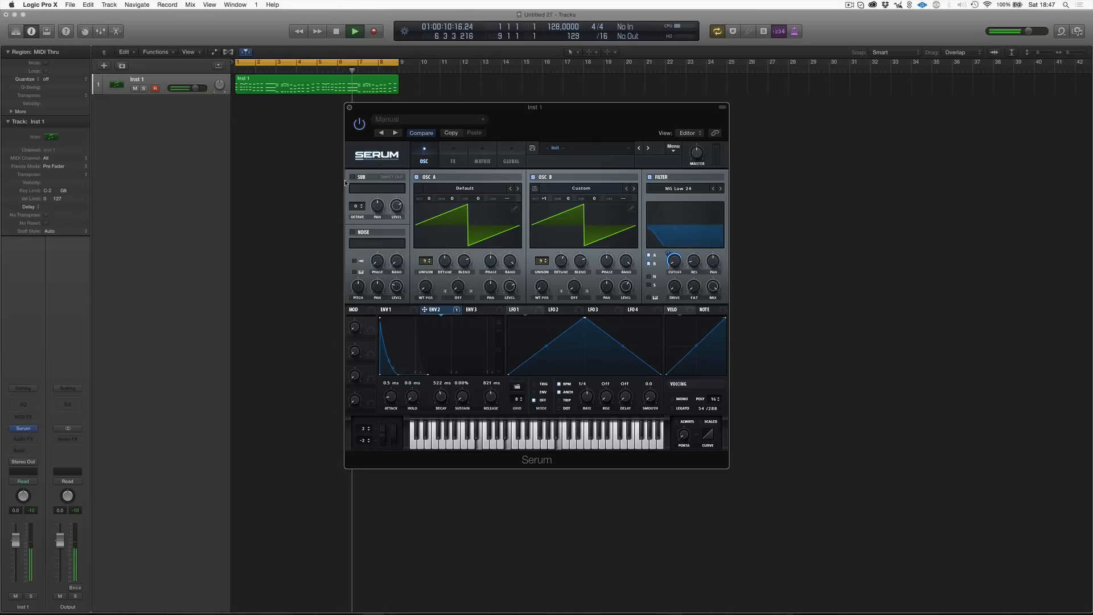
key("space")
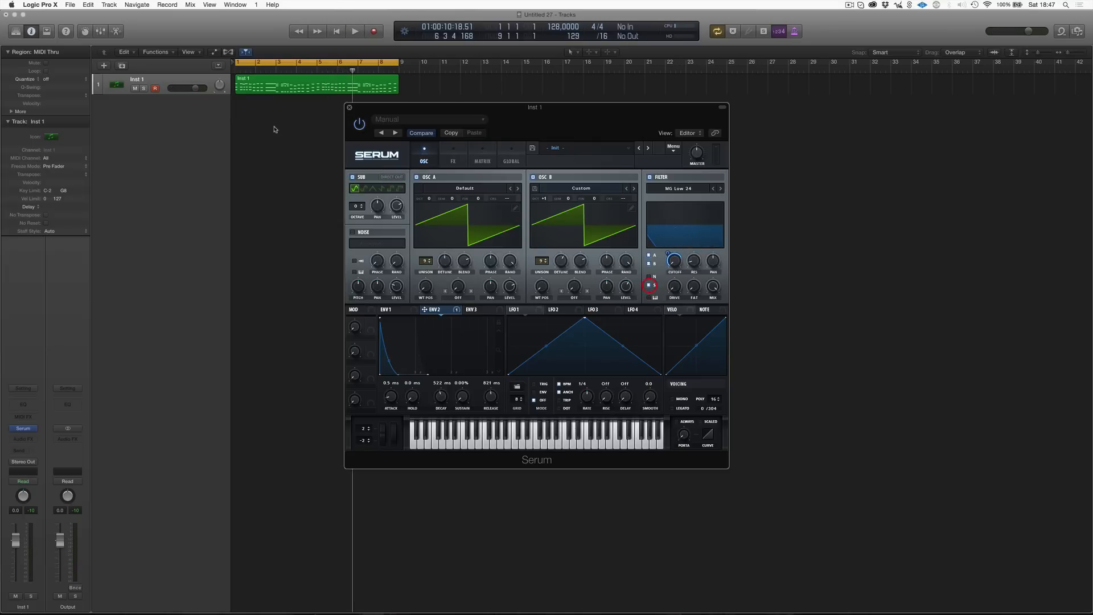
- Enable the sub oscillator through the filter with a saw wave, and set its octave to -1 while the loop plays
left_click(381, 188)
key("space")
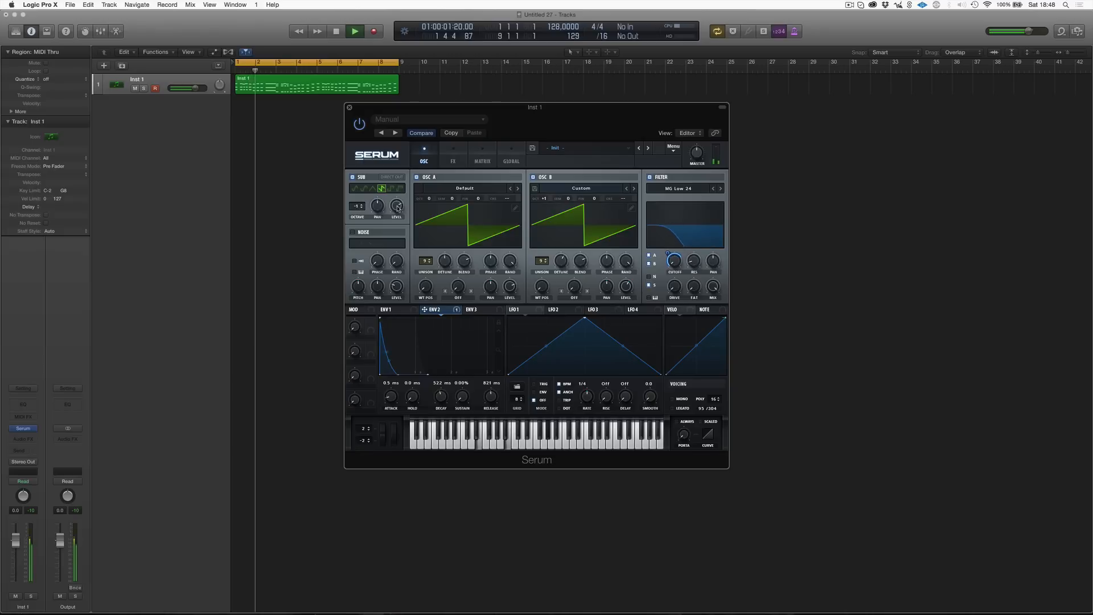
left_click(358, 206)
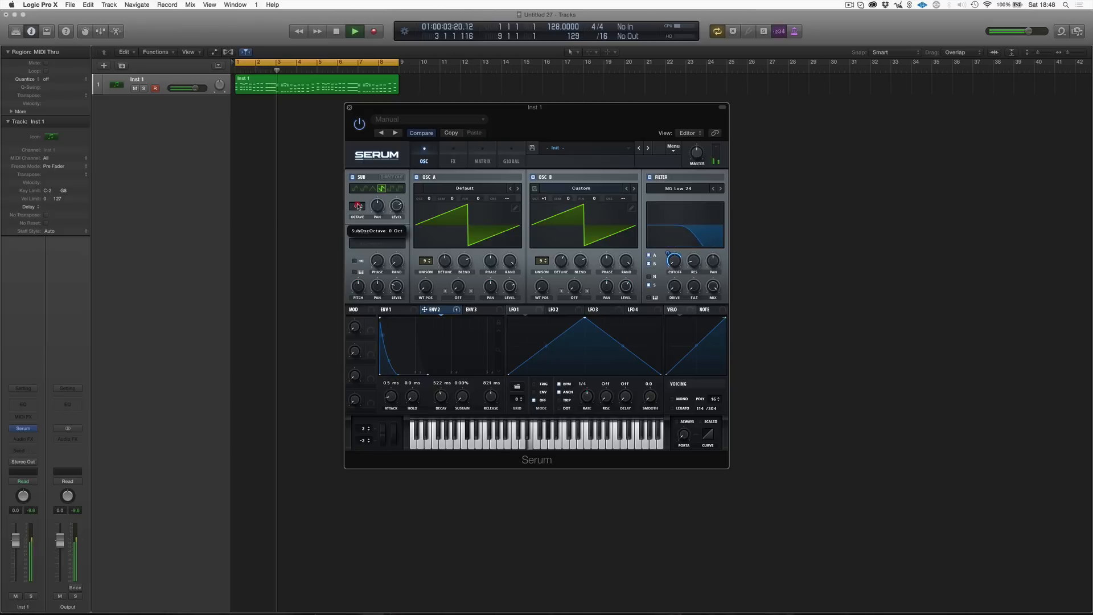
left_click_drag(358, 206, 387, 249)
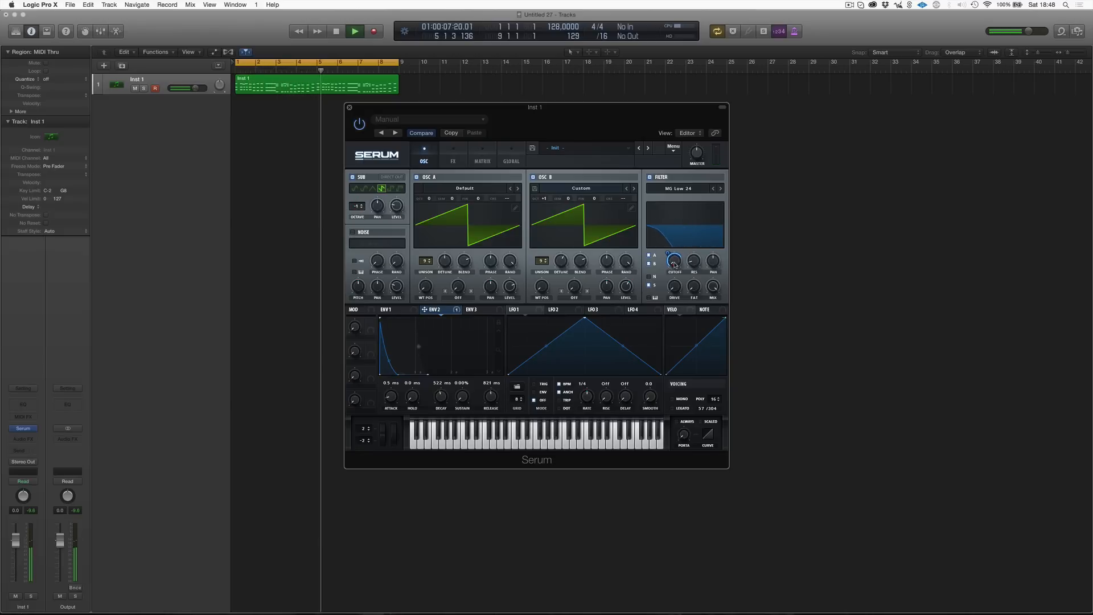
- Open the filter cutoff fully and balance the sub oscillator's level while the loop plays
left_click_drag(674, 265, 679, 187)
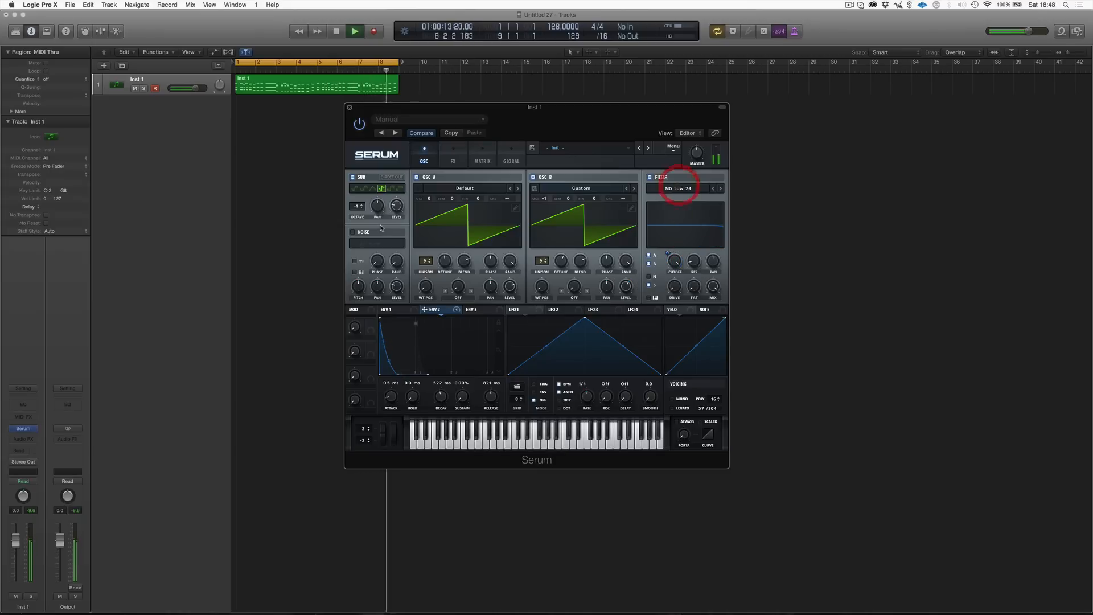
left_click(392, 217)
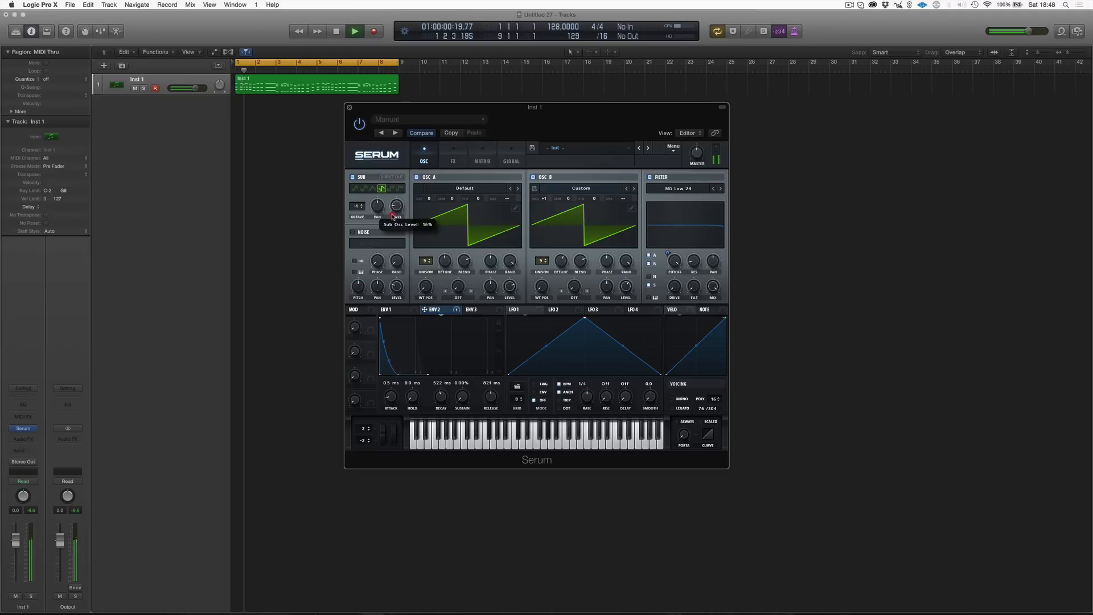
left_click_drag(392, 215, 392, 212)
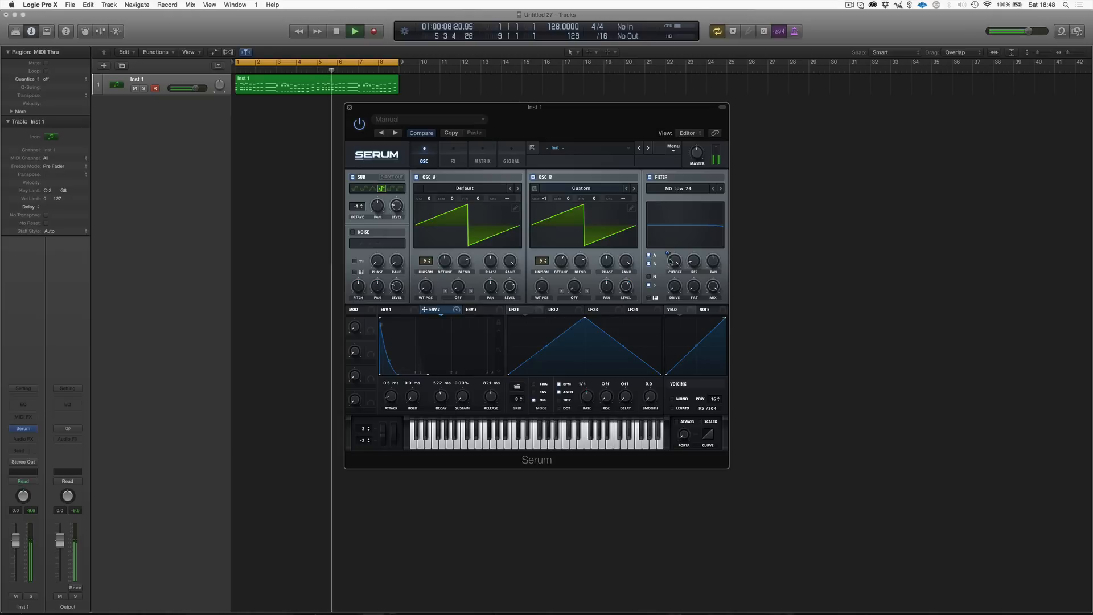
- Stop playback, bring the filter cutoff back down to its lowest setting, and show the effects rack
key("space")
left_click_drag(672, 262, 665, 357)
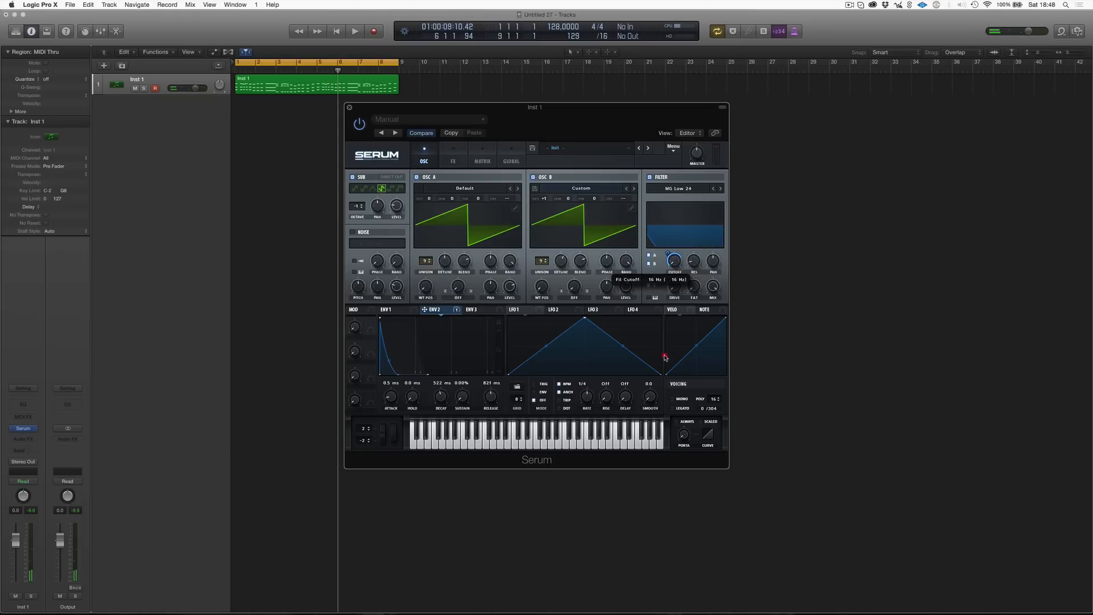
left_click(460, 157)
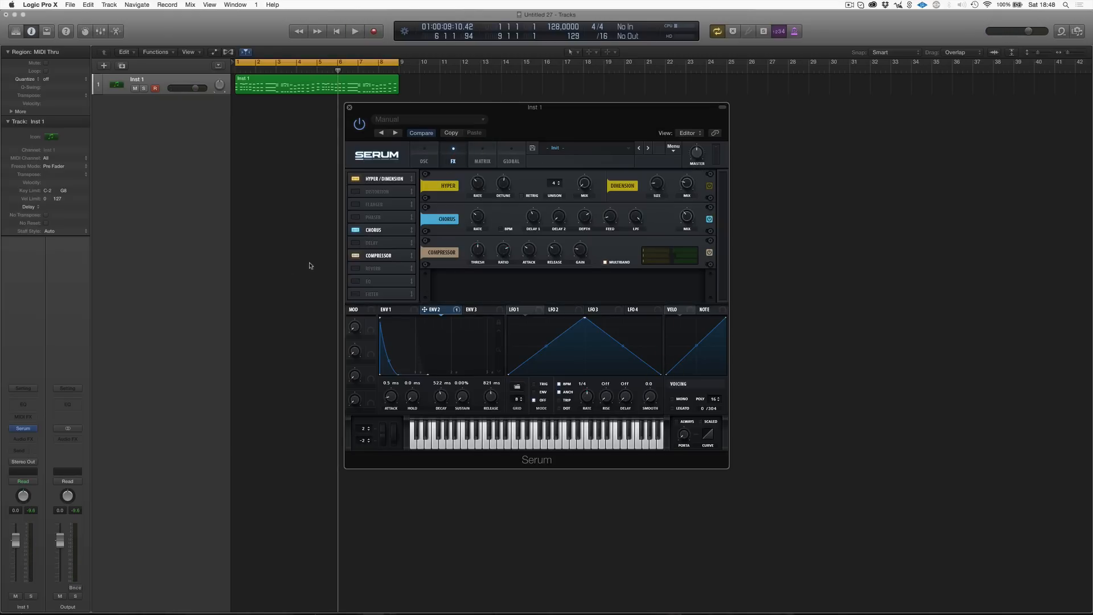
- Enable the reverb and adjust its mix, with pre-delay at 22 ms and size at 32%, while the loop plays
left_click(356, 269)
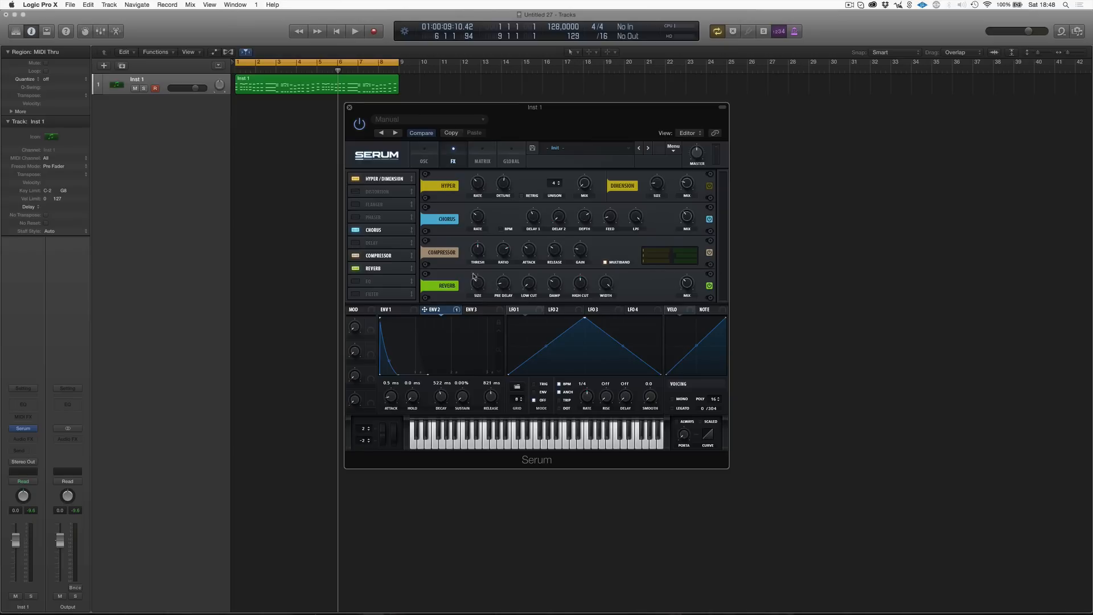
left_click_drag(474, 279, 474, 284)
left_click(499, 281)
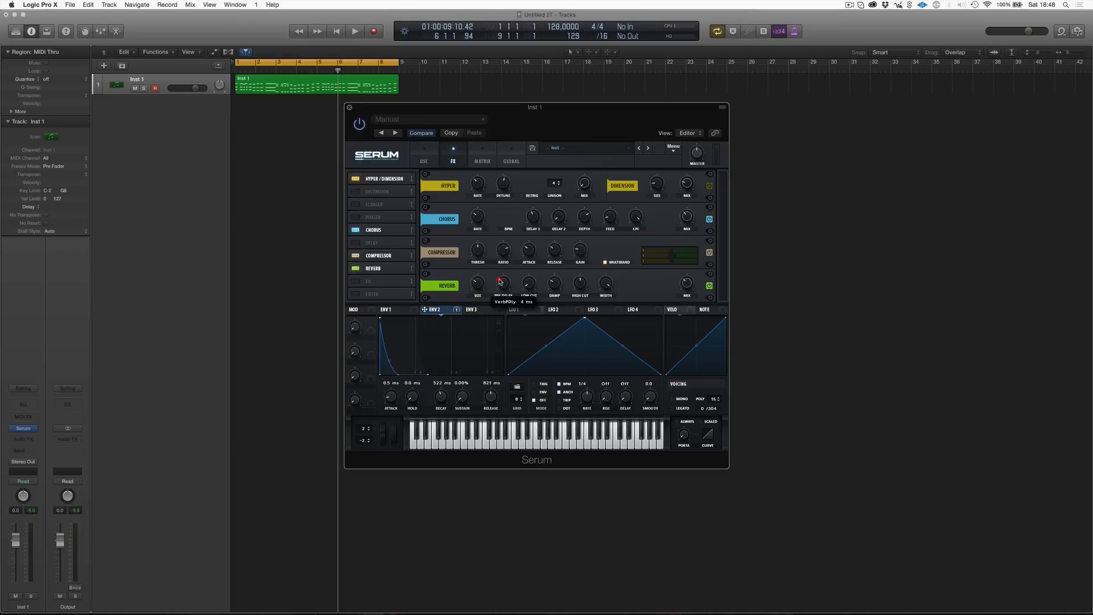
key("space")
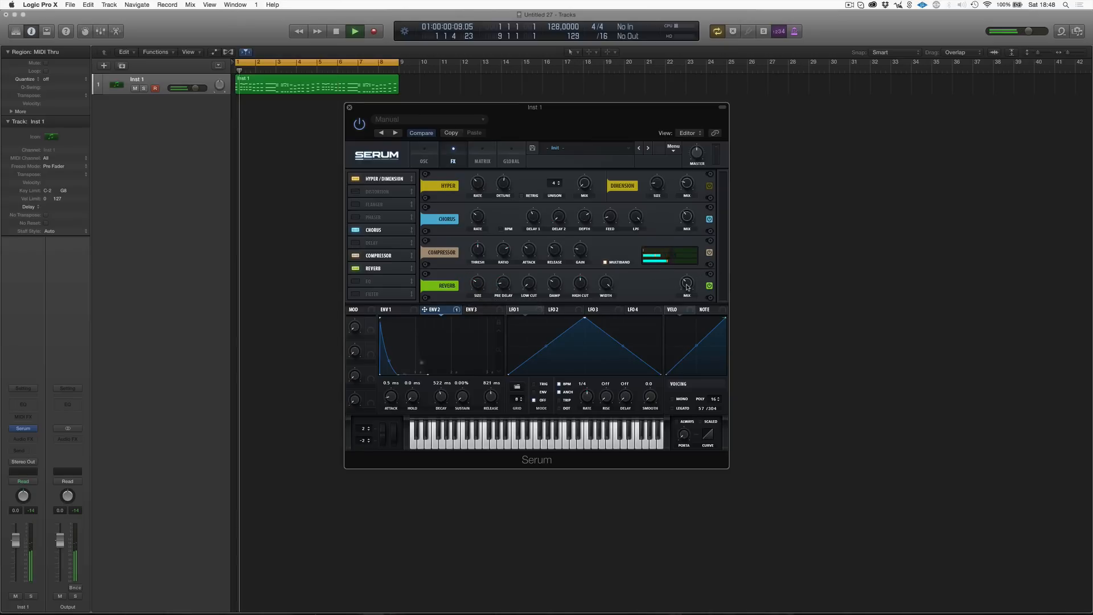
left_click_drag(687, 284, 685, 292)
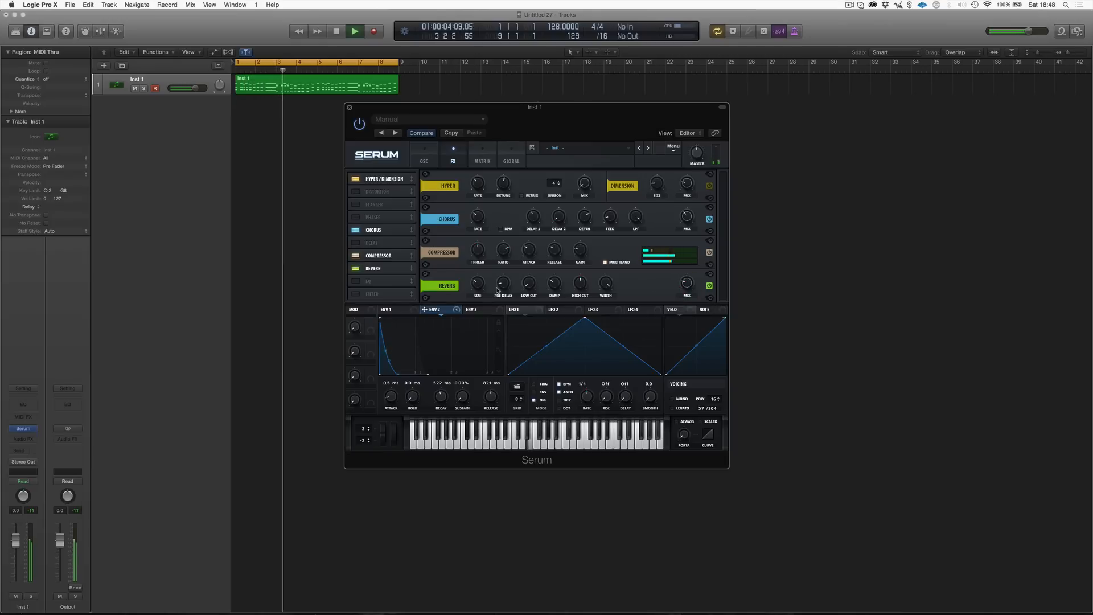
left_click_drag(582, 280, 473, 285)
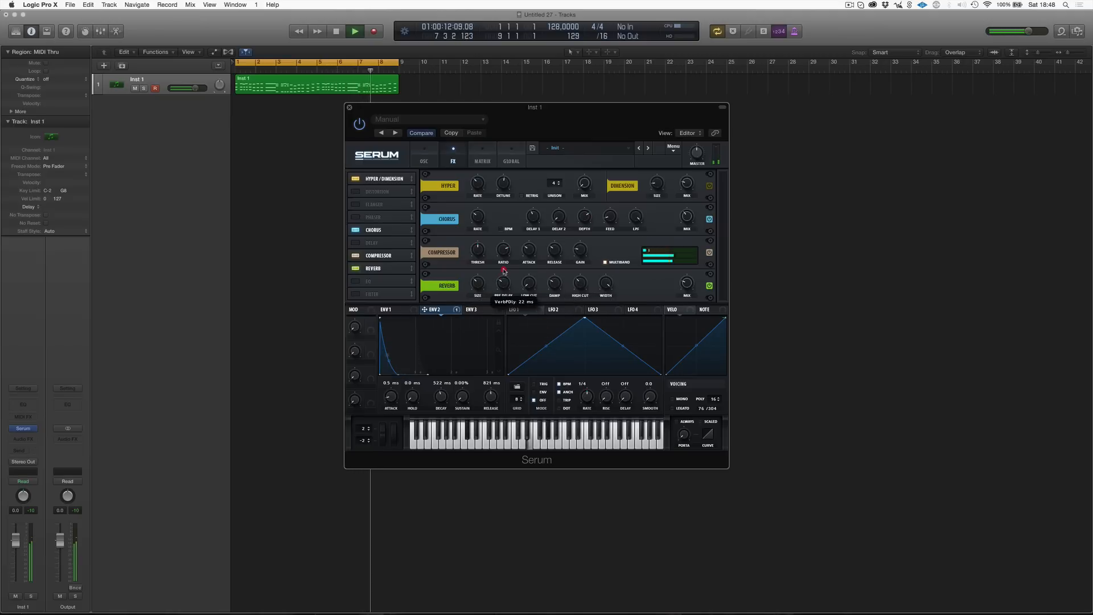
left_click(479, 286)
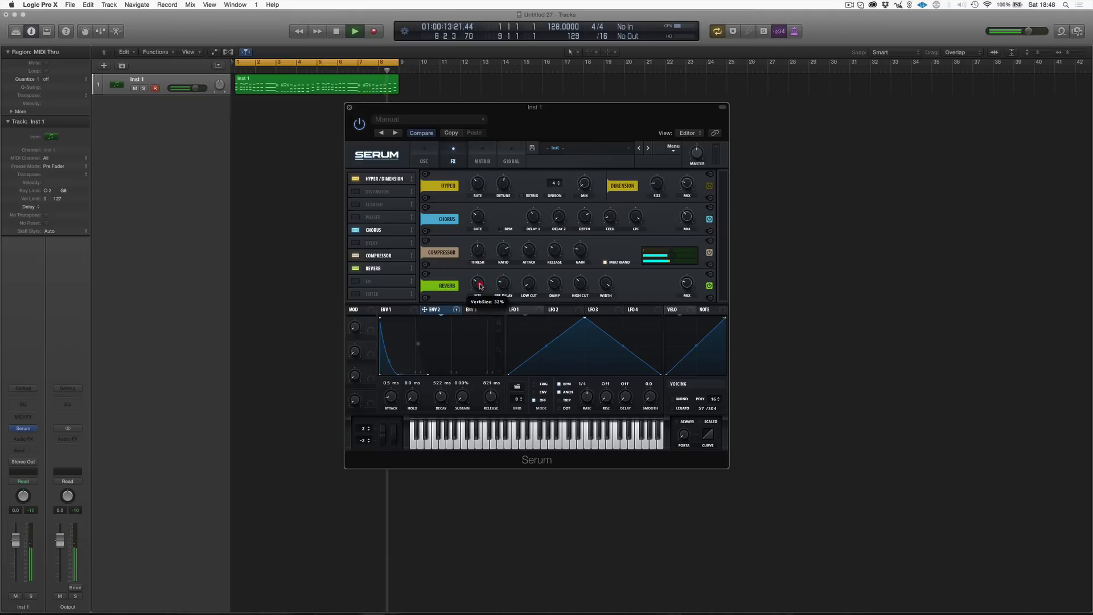
- Sweep the main filter cutoff during playback to hear it with the reverb, and stop the loop
left_click(424, 158)
mouse_move(673, 263)
left_mouse_down()
mouse_move(681, 91)
mouse_move(654, 260)
left_mouse_up()
key("space")
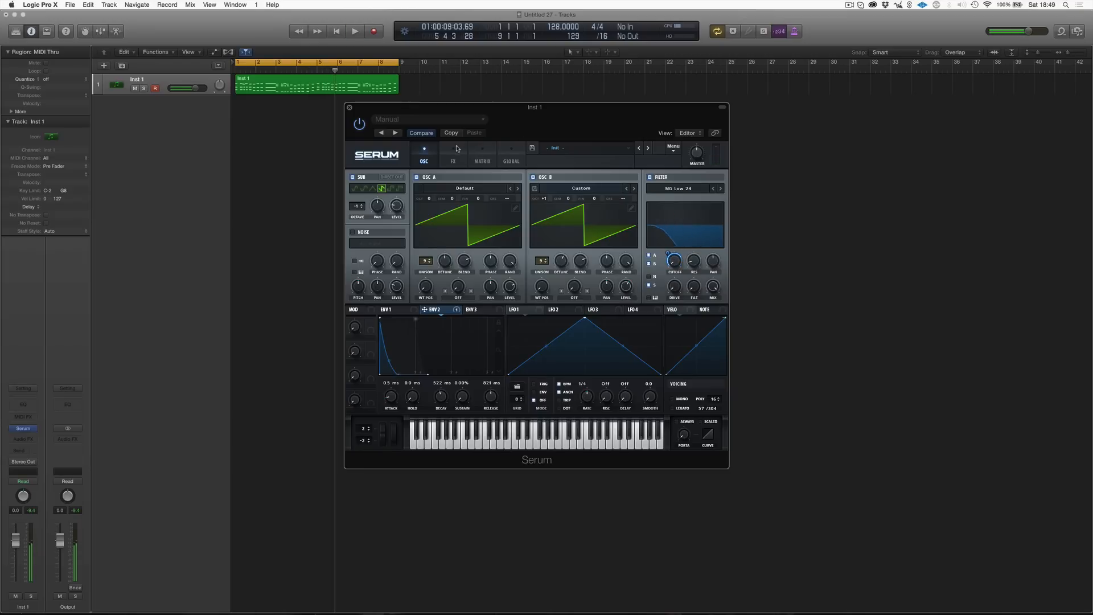
- Enable the delay, move it after the compressor in the effects chain, and switch it to ping-pong mode
left_click(454, 149)
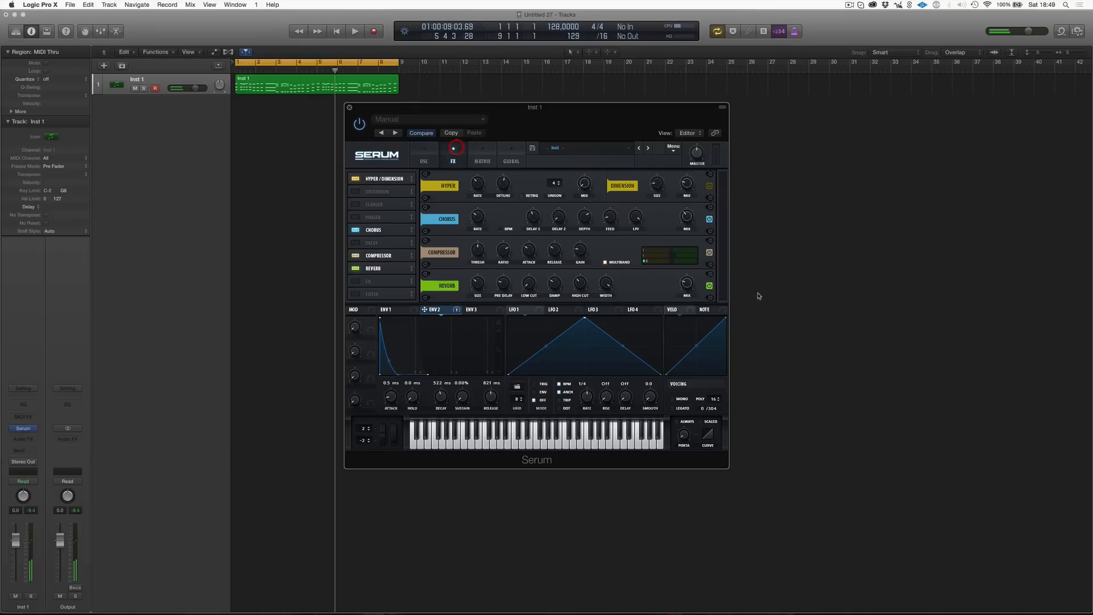
left_click(356, 242)
scroll(470, 272, "down", 3)
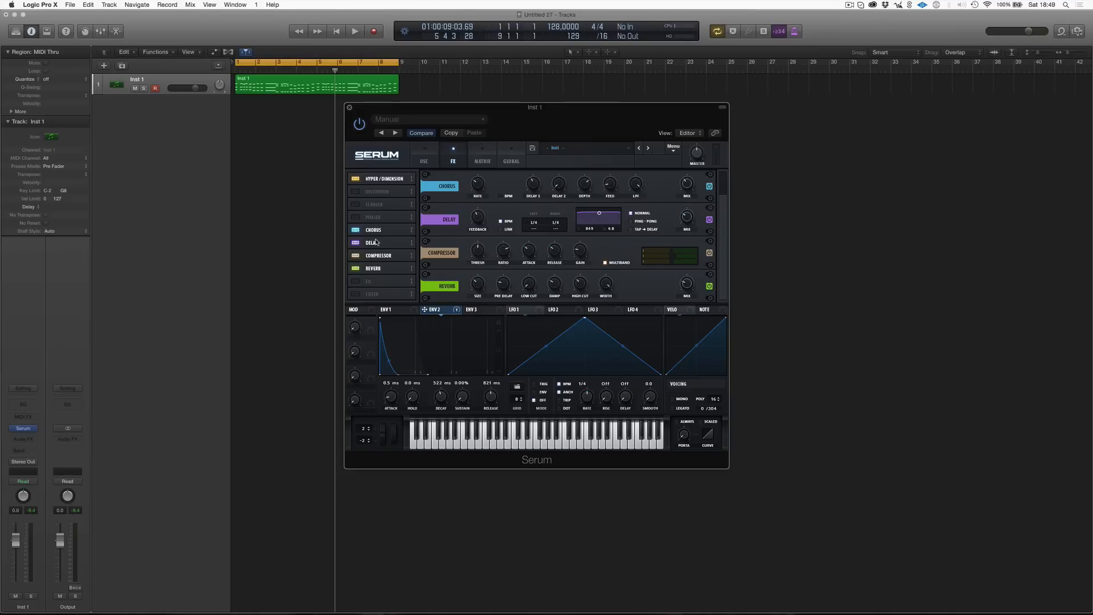
left_click_drag(393, 245, 395, 258)
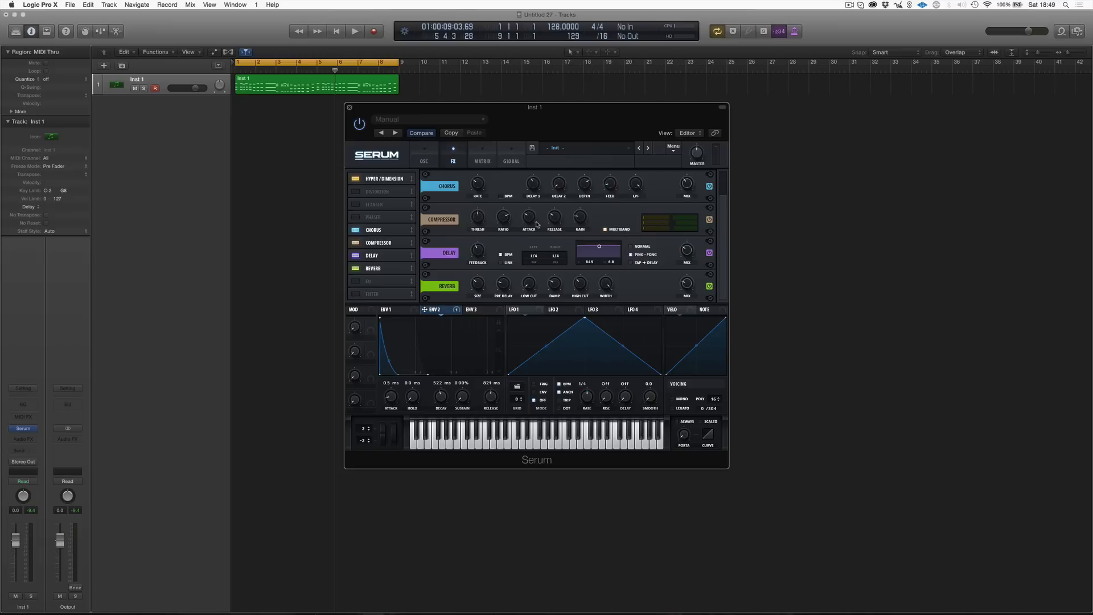
- Set the left delay time to 1/16 and the right delay time to 1/8, auditioning the loop briefly
left_click(540, 255)
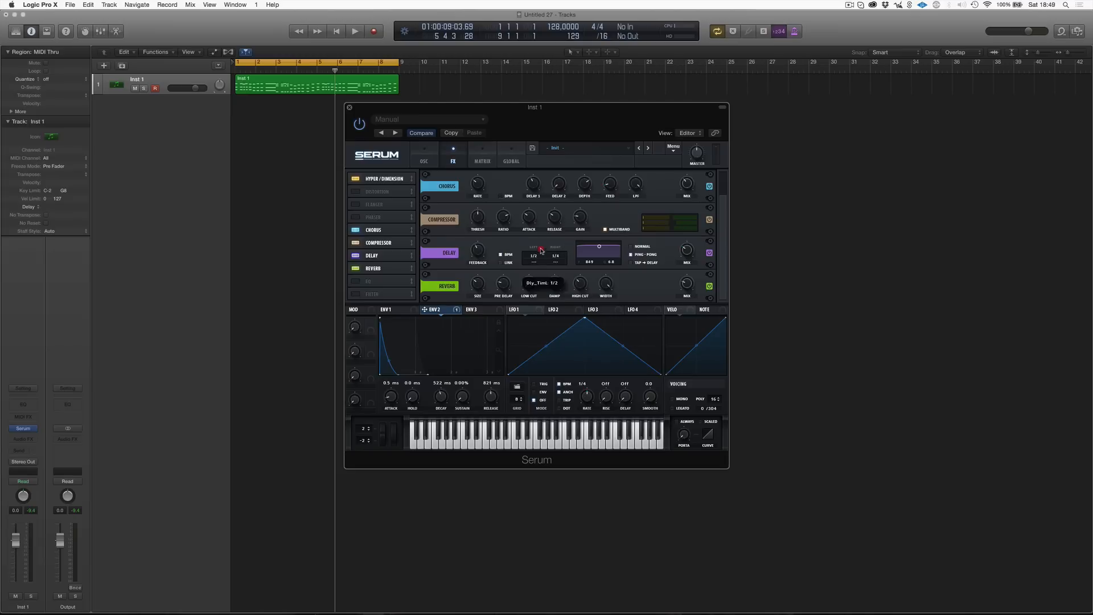
left_click_drag(540, 263, 540, 259)
left_click(559, 260)
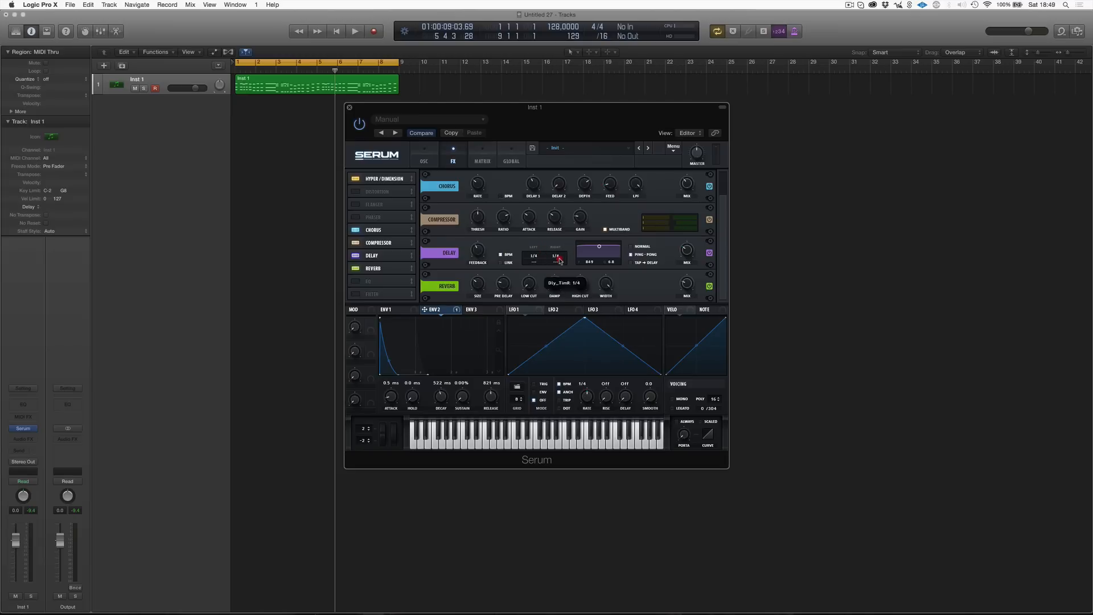
key("space")
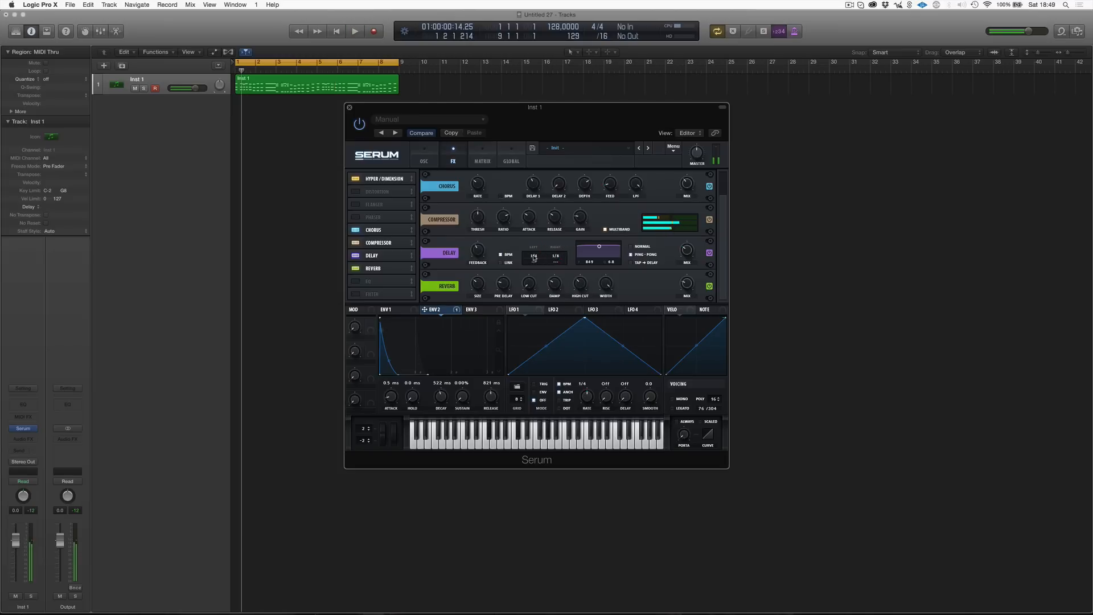
left_click_drag(534, 259, 538, 255)
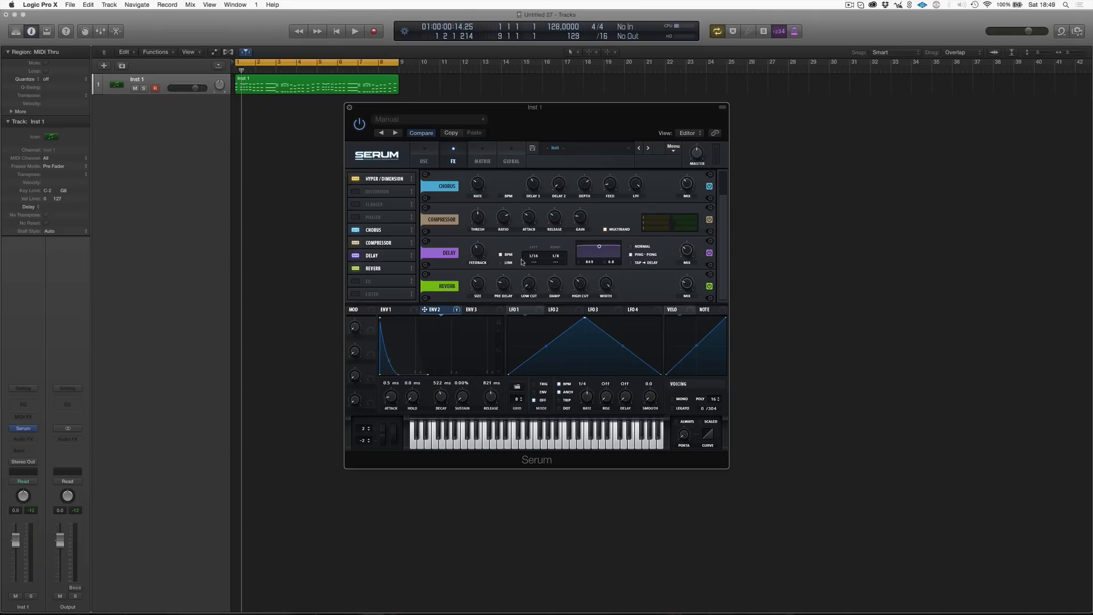
- Raise the delay feedback to 54% during playback, and readjust the left delay time and the mix
key("space")
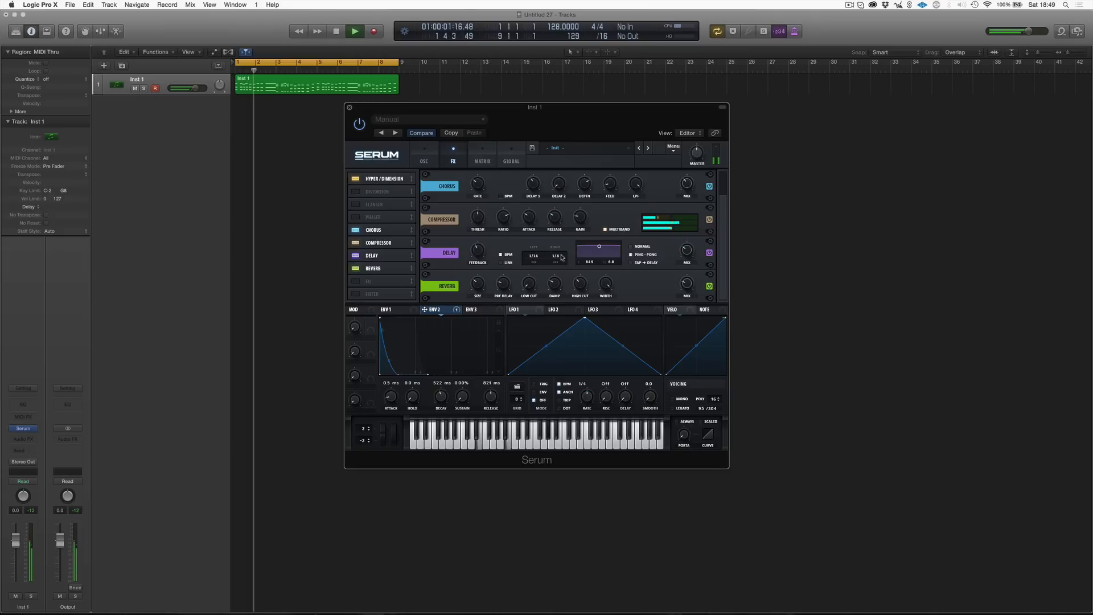
left_click_drag(478, 251, 478, 236)
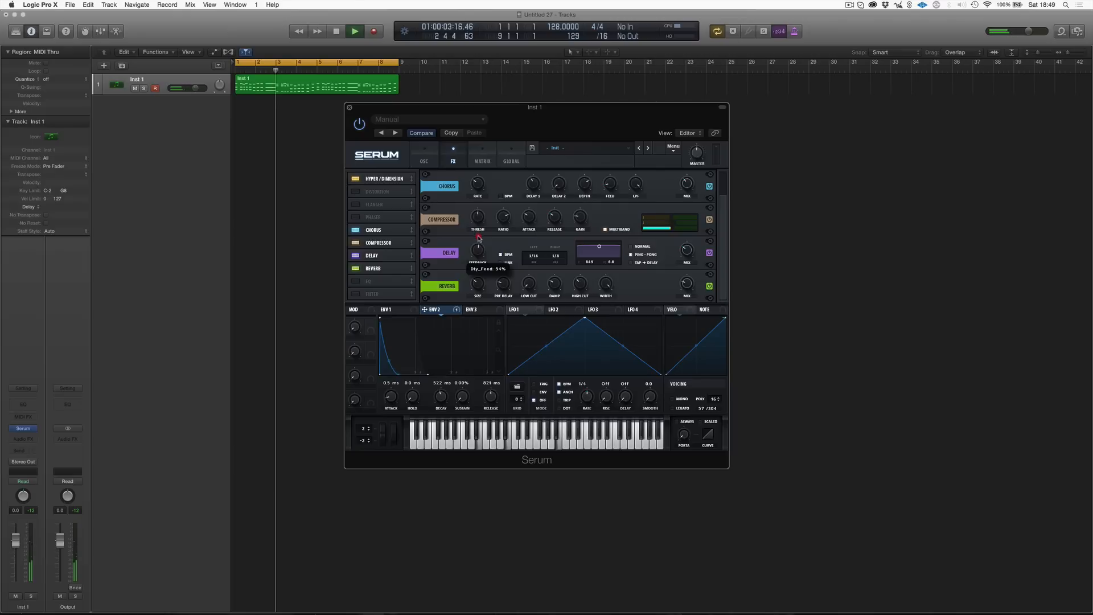
mouse_move(555, 258)
left_mouse_down()
mouse_move(558, 267)
mouse_move(540, 256)
left_mouse_up()
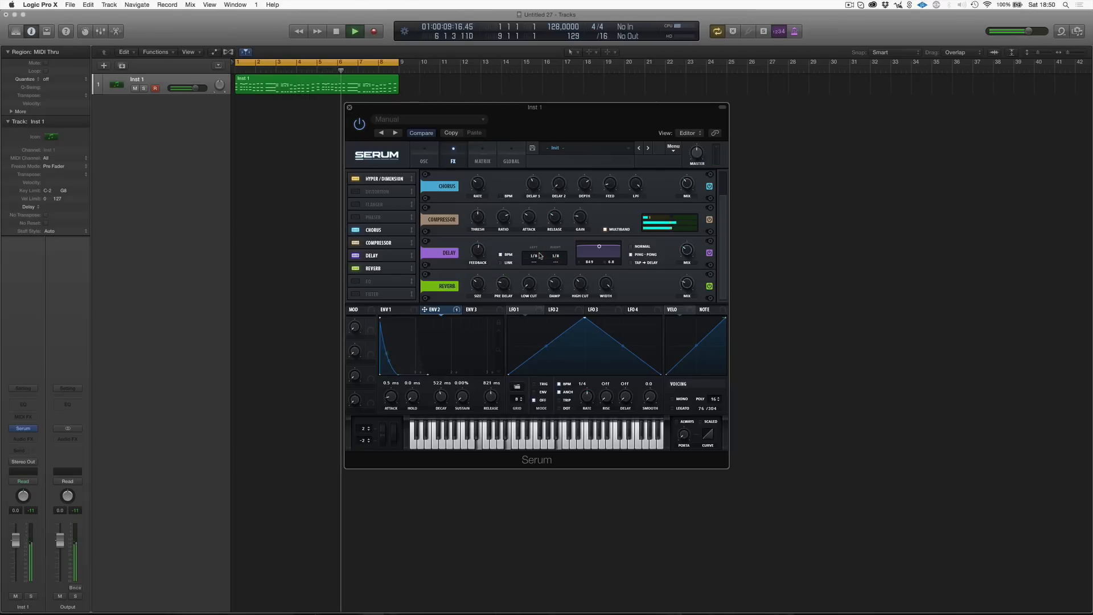
left_click_drag(691, 252, 692, 250)
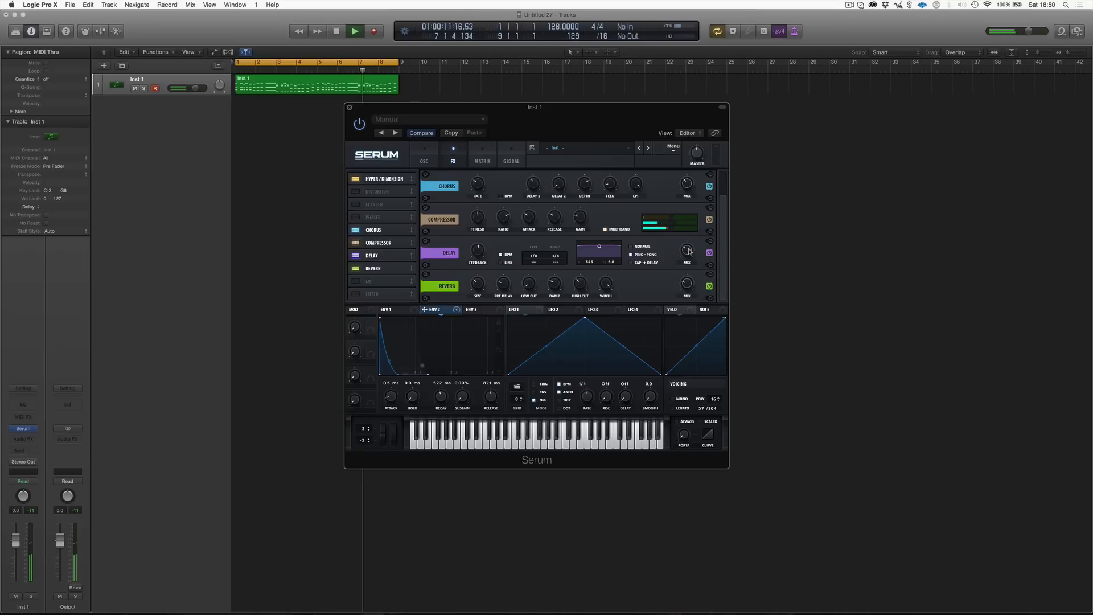
- Shift the delay's filter toward the high frequencies and replay the loop
left_click_drag(601, 249, 614, 256)
key("space")
key("space")
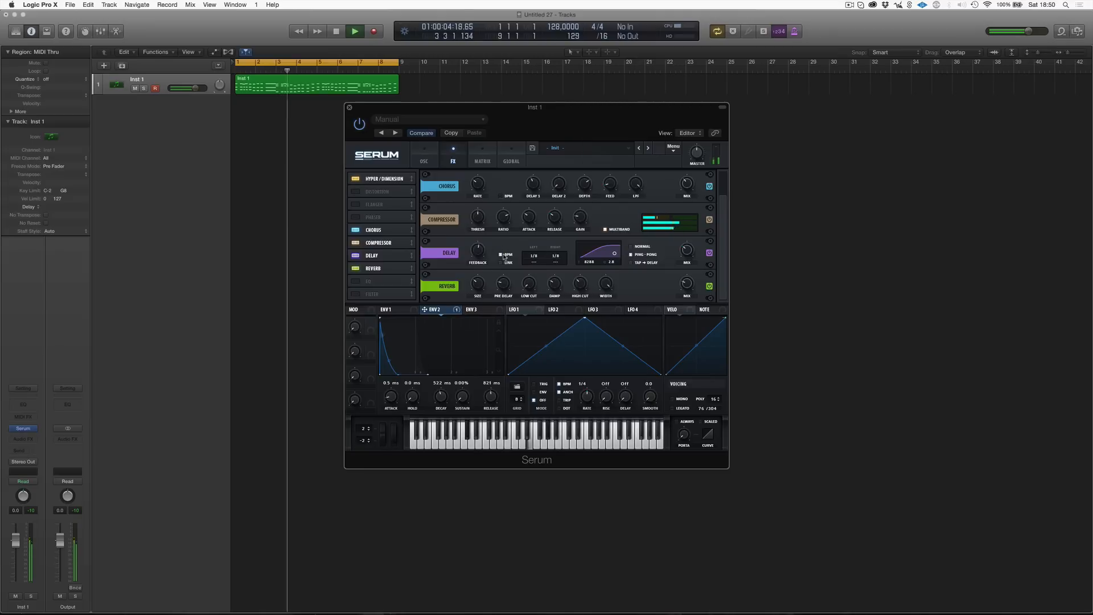
- Sweep the main filter cutoff while the loop plays, and return the stopped playhead to the start
left_click(430, 161)
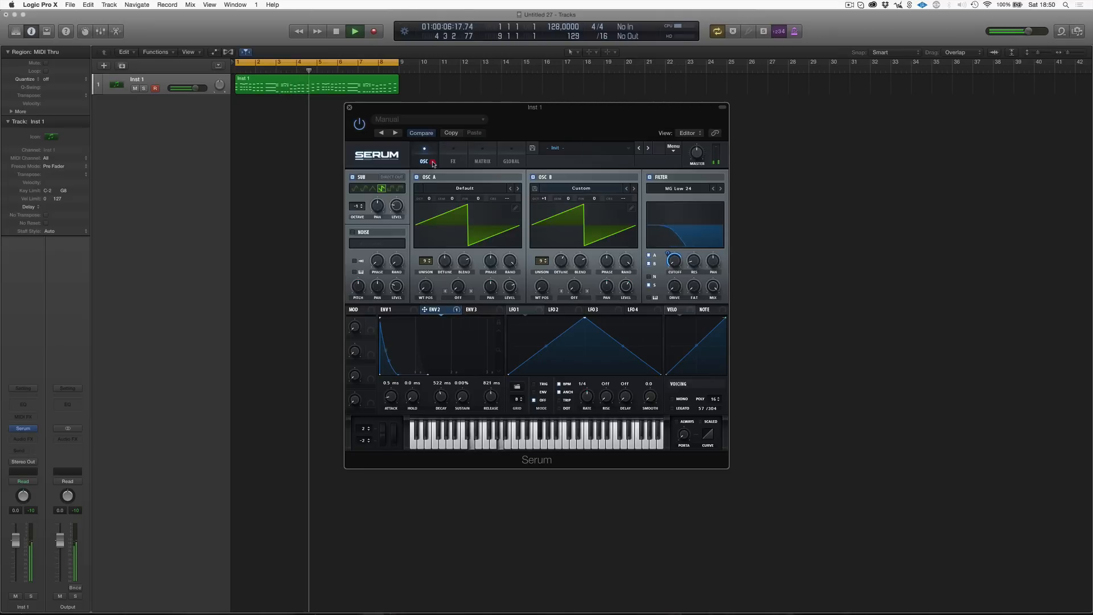
mouse_move(674, 264)
left_mouse_down()
mouse_move(672, 230)
mouse_move(658, 227)
mouse_move(658, 239)
left_mouse_up()
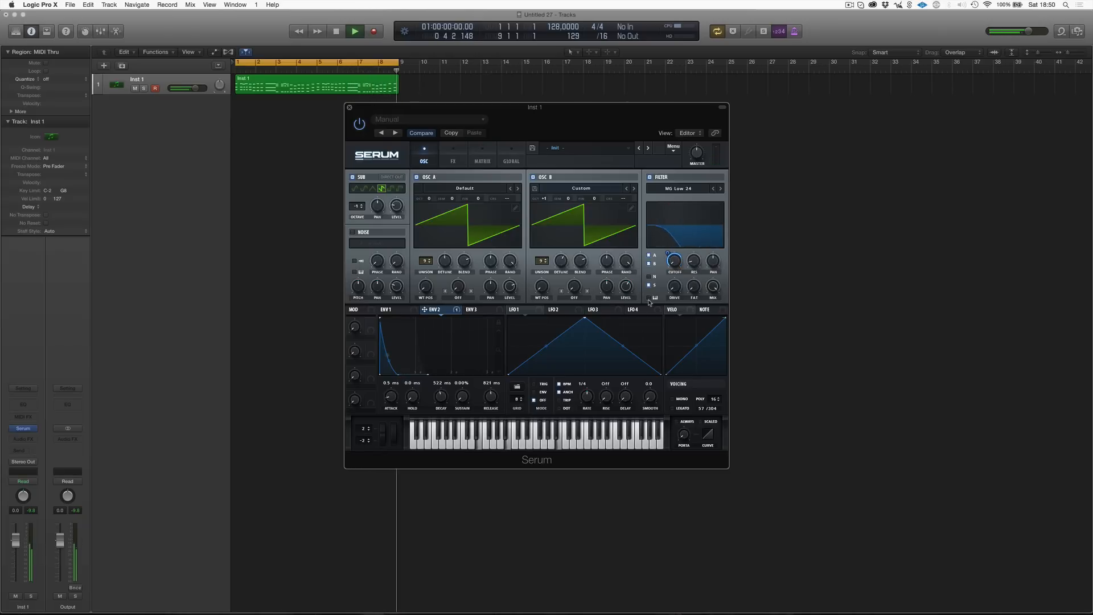
key("Return")
key("space")
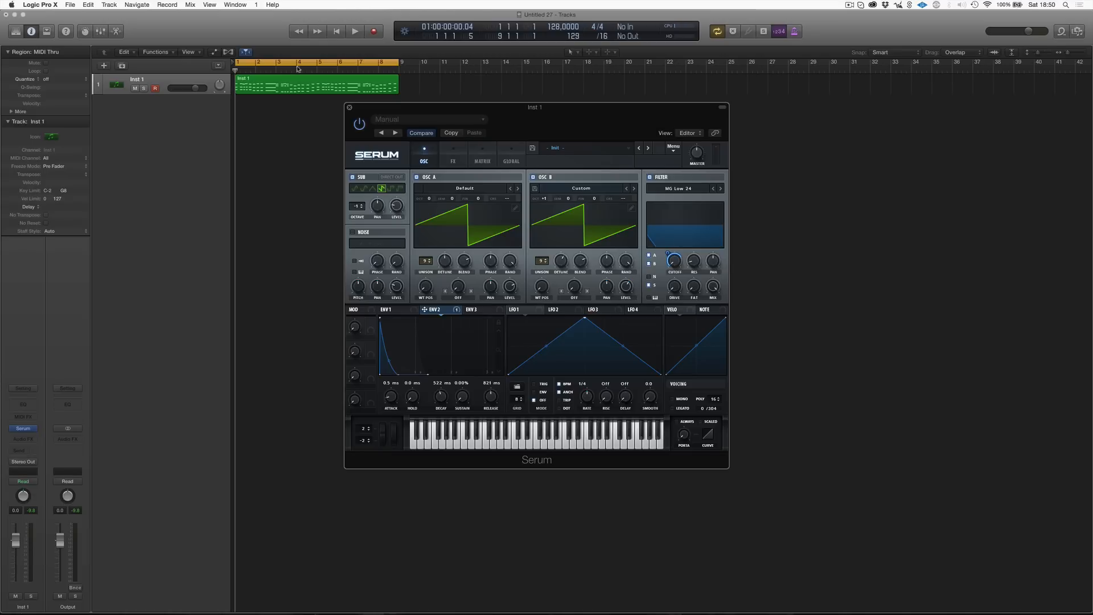
key("space")
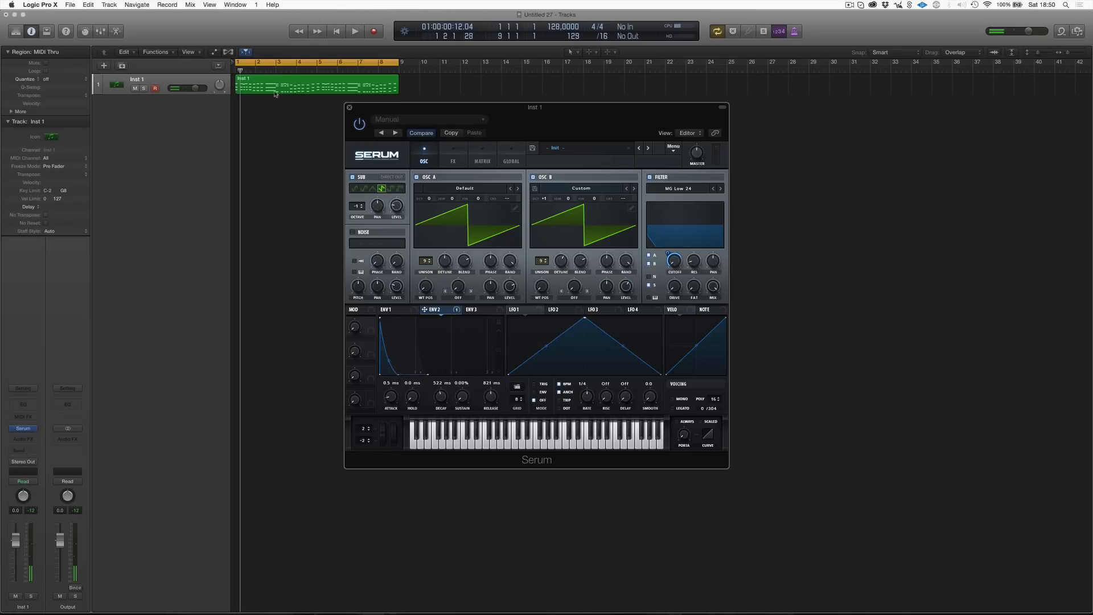
- Open the Inst 1 MIDI region in the piano roll and play its opening bars
double_click(272, 86)
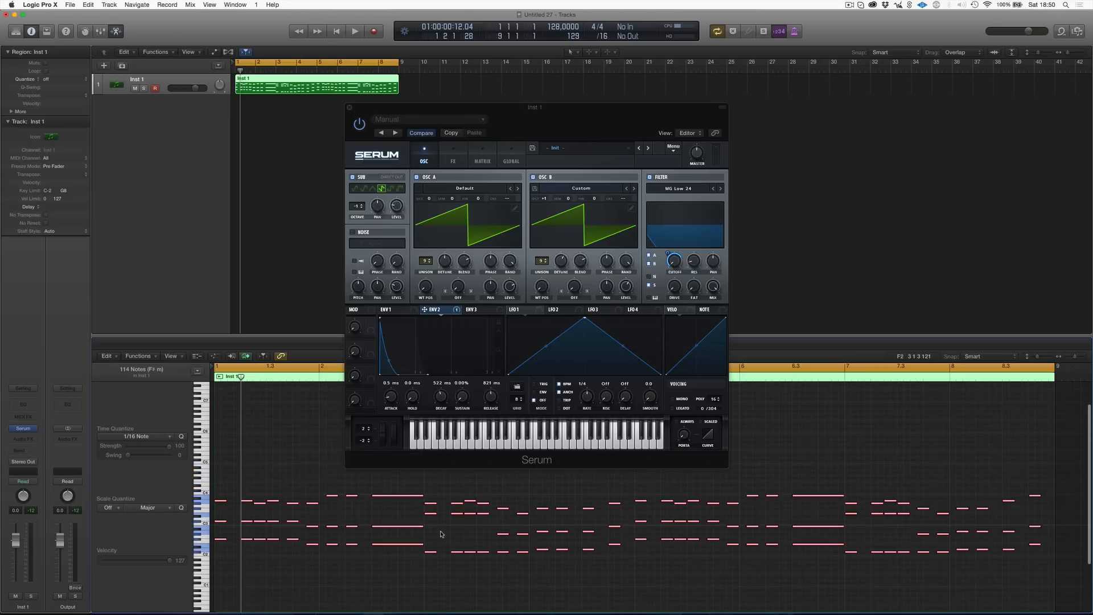
key("space")
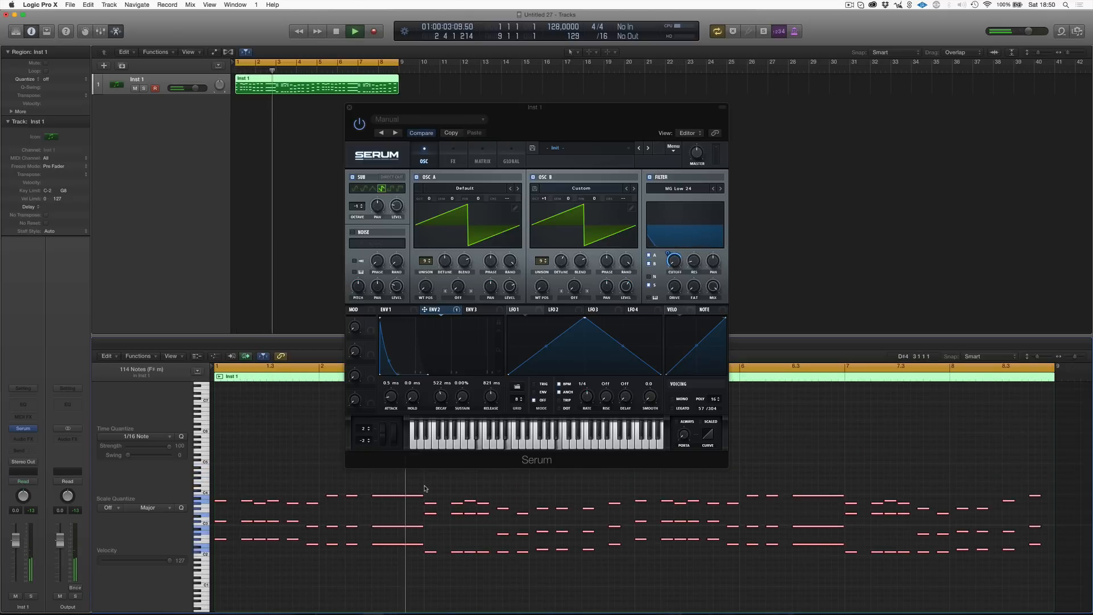
key("space")
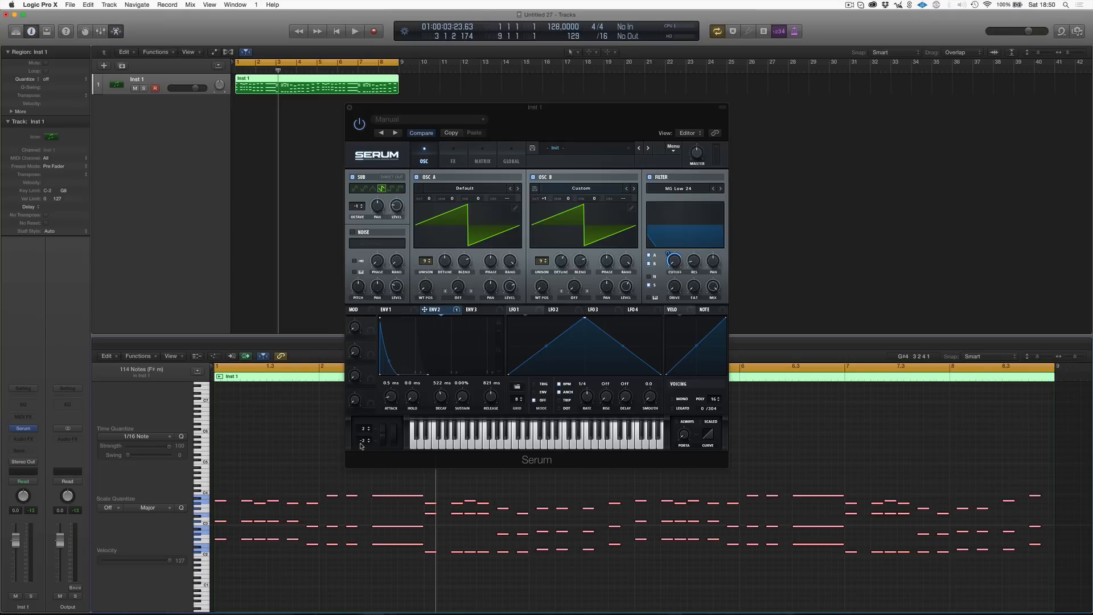
- Set the downward pitch bend range to -12 semitones, and turn off the filter while testing the pitch wheel
mouse_move(363, 441)
left_mouse_down()
mouse_move(364, 462)
mouse_move(365, 447)
left_mouse_up()
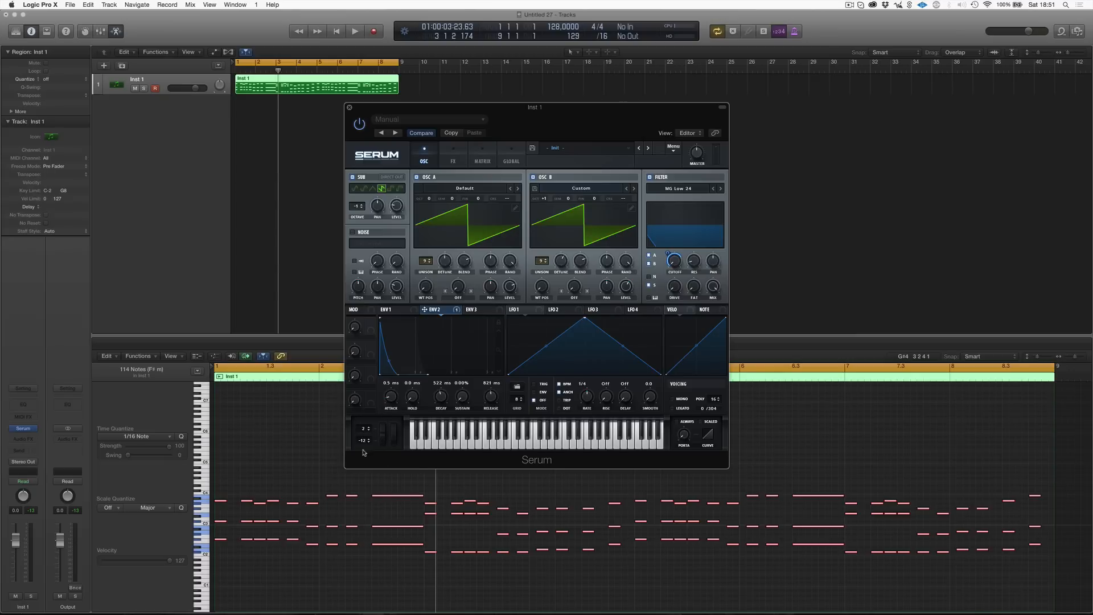
left_click_drag(383, 428, 384, 458)
left_click(382, 438)
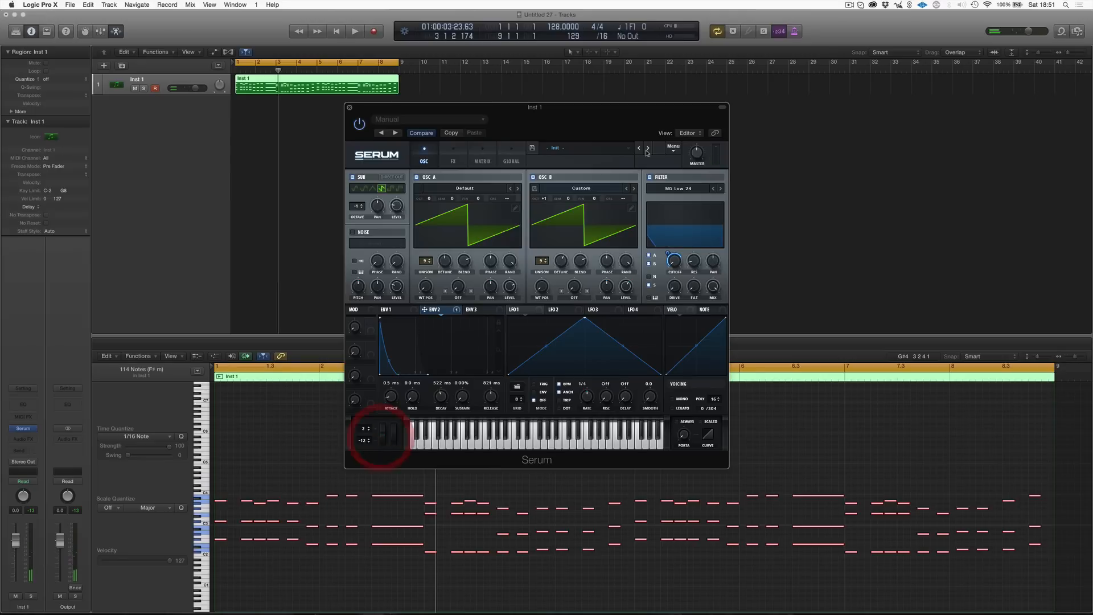
left_click(649, 177)
mouse_move(384, 436)
left_mouse_down()
mouse_move(381, 319)
mouse_move(378, 434)
left_mouse_up()
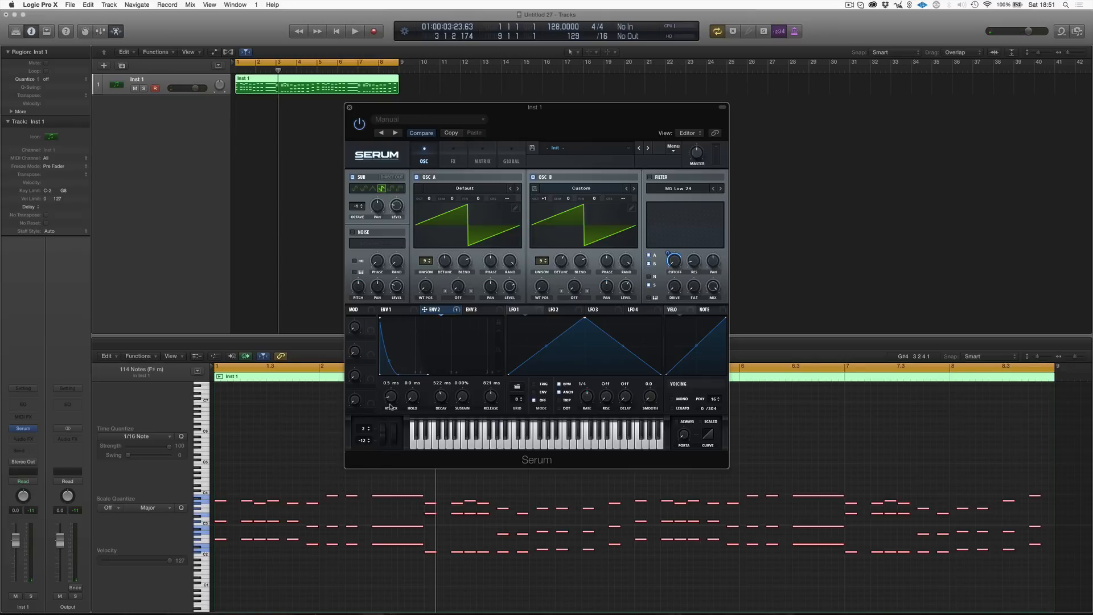
mouse_move(385, 424)
left_mouse_down()
mouse_move(379, 479)
mouse_move(380, 419)
left_mouse_up()
- Set the upward pitch bend range to 12 semitones
left_click_drag(361, 428, 371, 401)
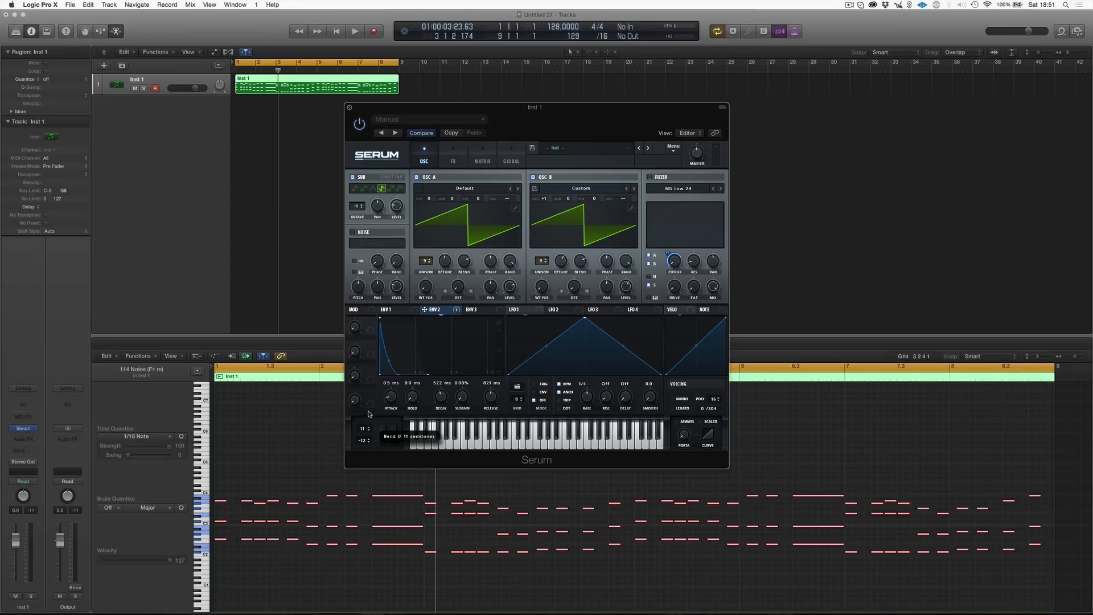
left_click_drag(368, 414, 368, 412)
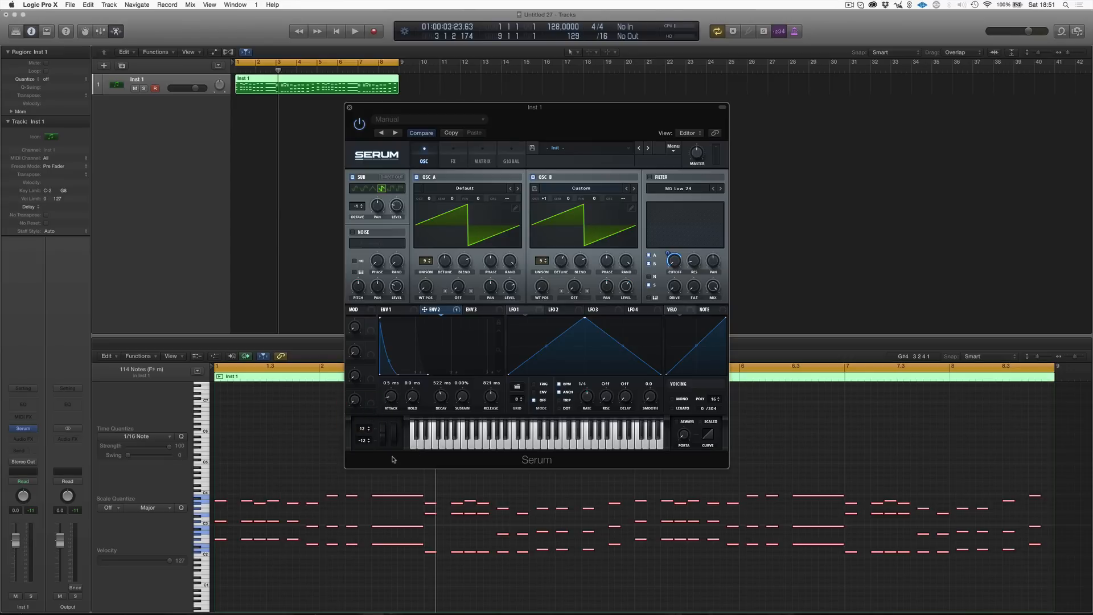
- Show the MIDI controller lane beneath the piano roll notes and set it to Pitch Bend
scroll(232, 500, "up", 2)
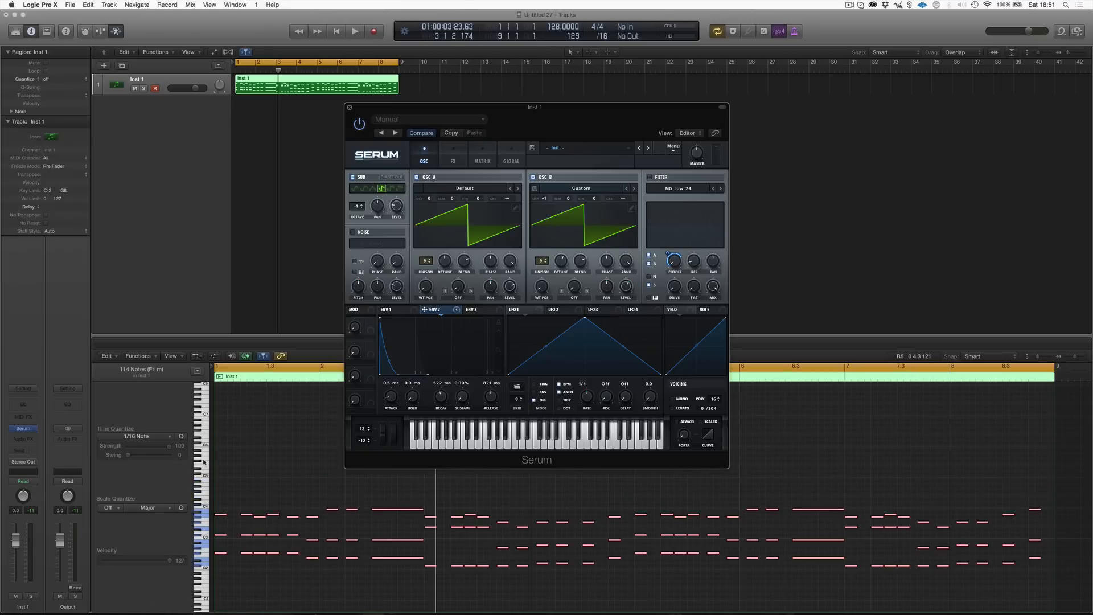
left_click(214, 356)
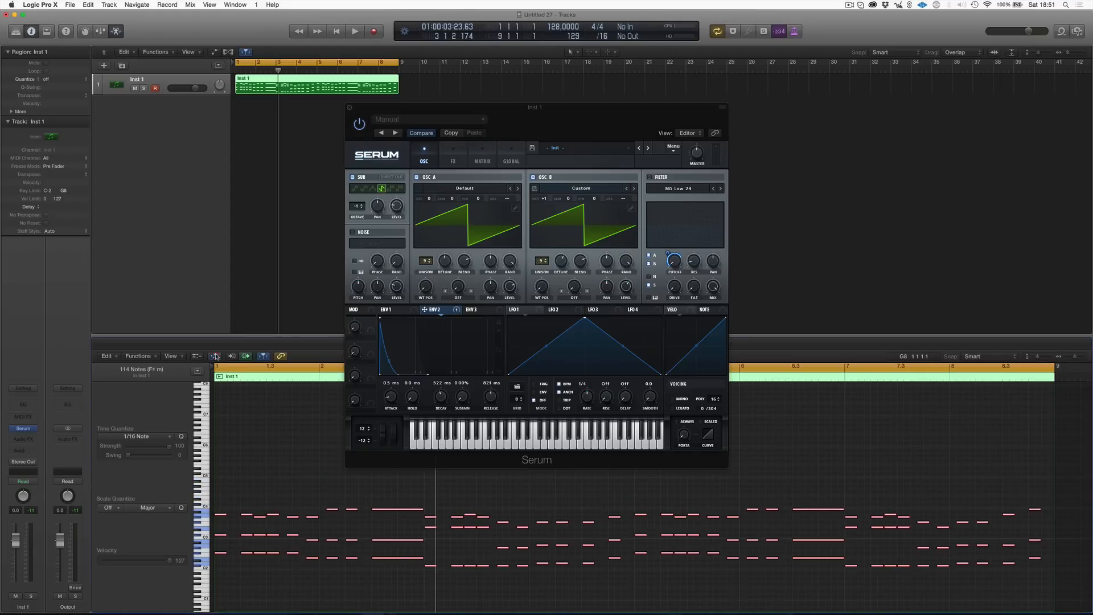
left_click(140, 560)
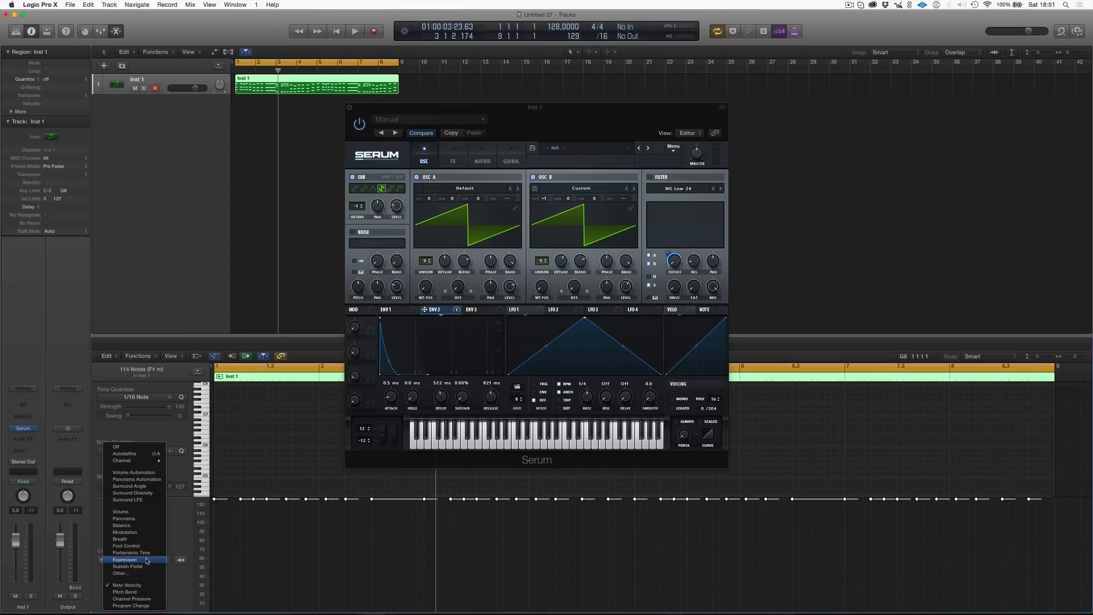
left_click(158, 592)
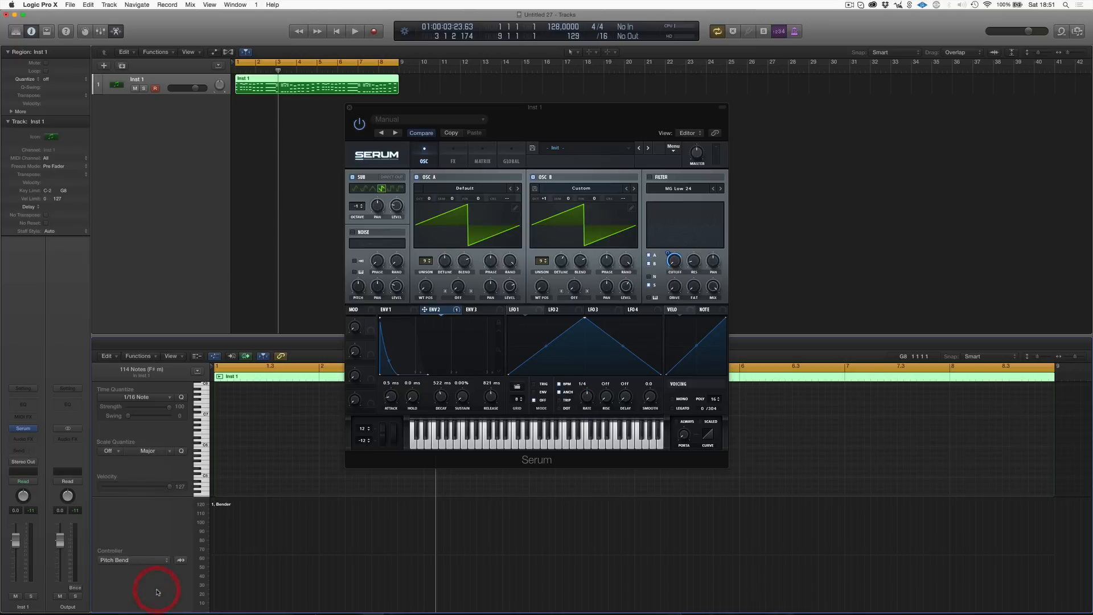
- Close the Serum window and draw a pitch bend dip from 0 to -64 and back under the long chord ending bar 2
scroll(380, 496, "up", 1)
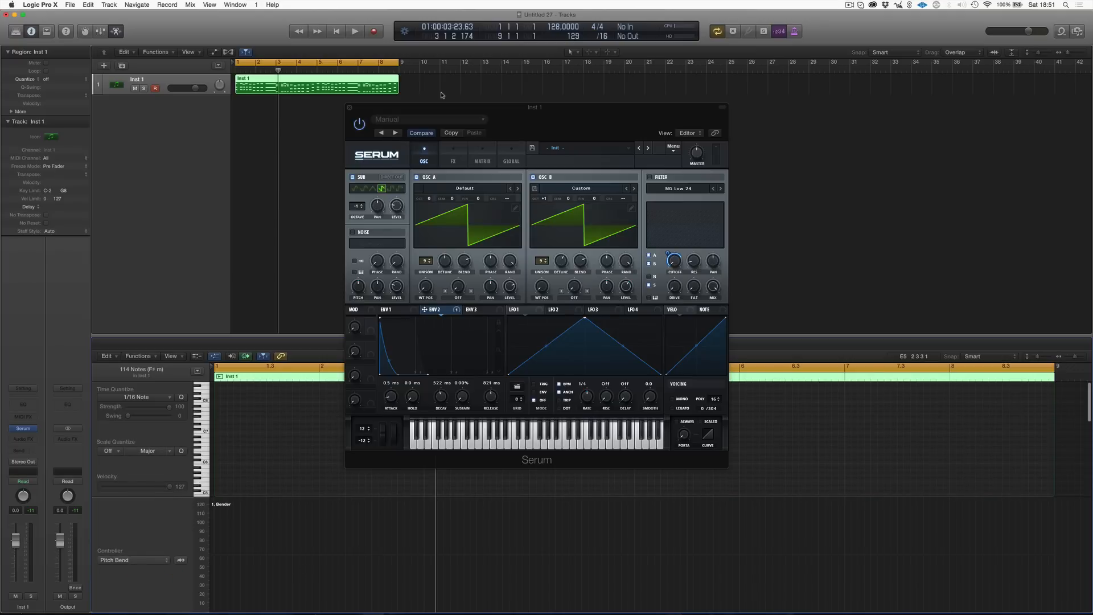
left_click(349, 107)
scroll(433, 450, "up", 5)
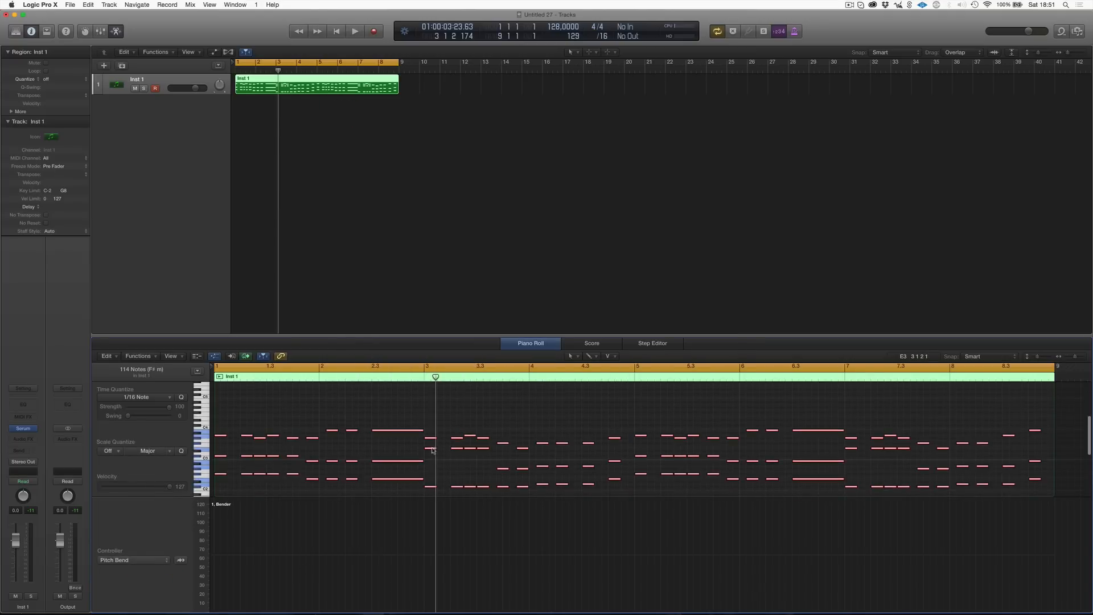
left_click(374, 554)
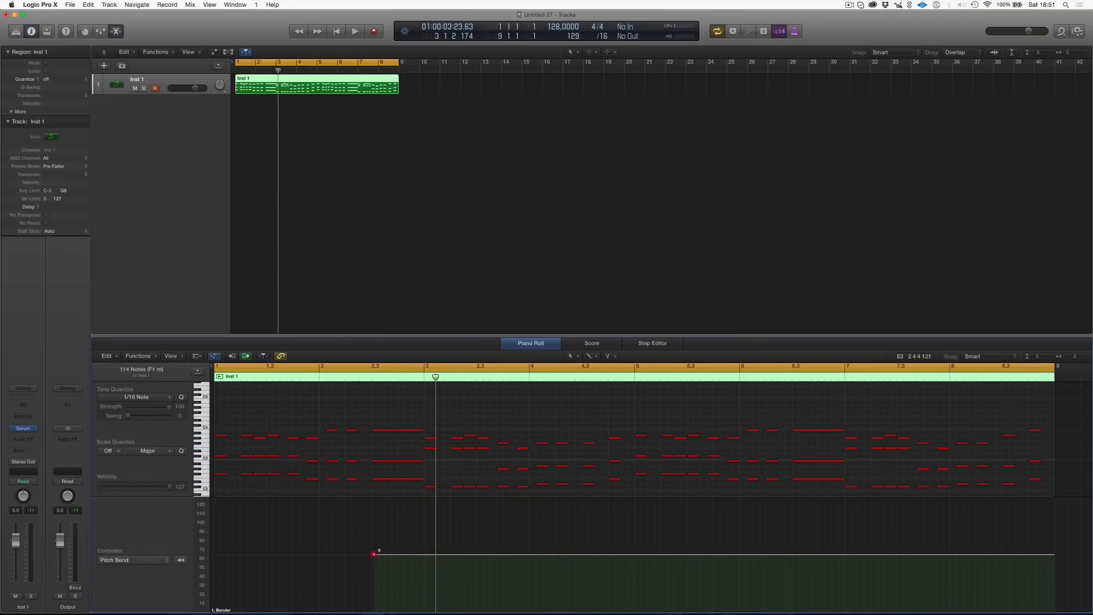
left_click_drag(373, 554, 417, 610)
left_click(420, 554)
left_click(401, 553)
left_click(421, 553)
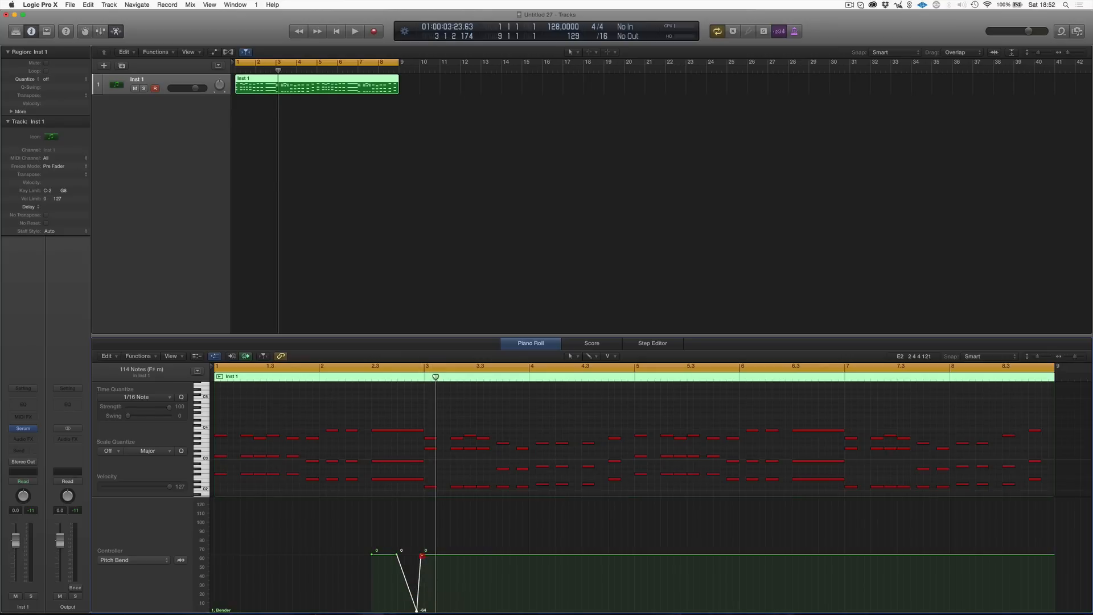
- Move the dip's -64 and return points to the start of bar 3, and play the bend
left_click_drag(421, 555, 424, 555)
left_click_drag(417, 610, 423, 609)
key("space")
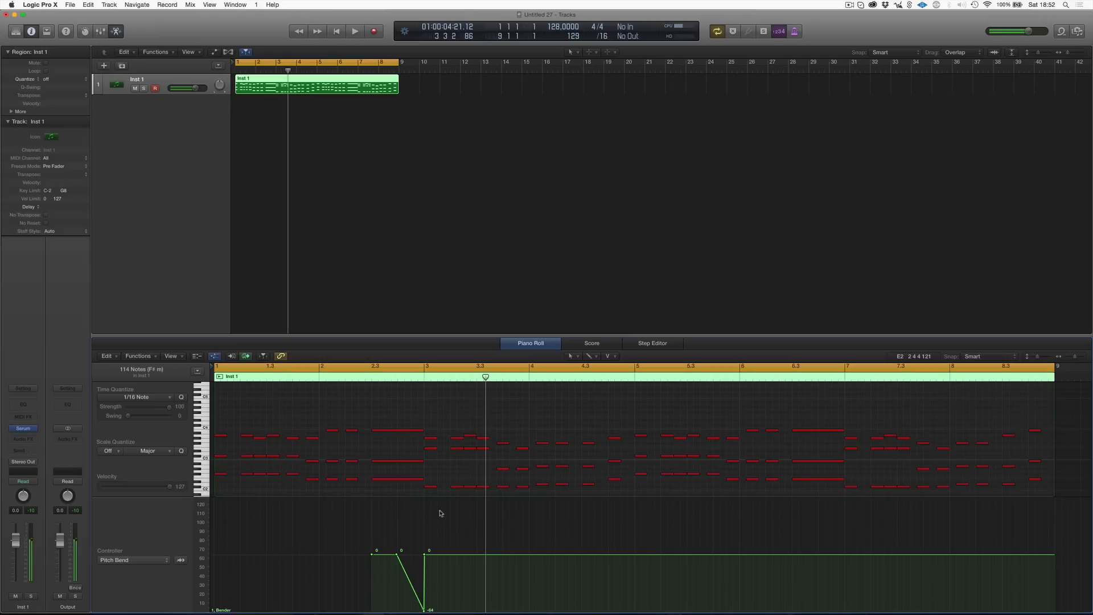
- Draw a matching pitch bend dip from 0 to -64 under the long chord ending bar 6, and play it
left_click(793, 554)
left_click(818, 554)
left_click(839, 554)
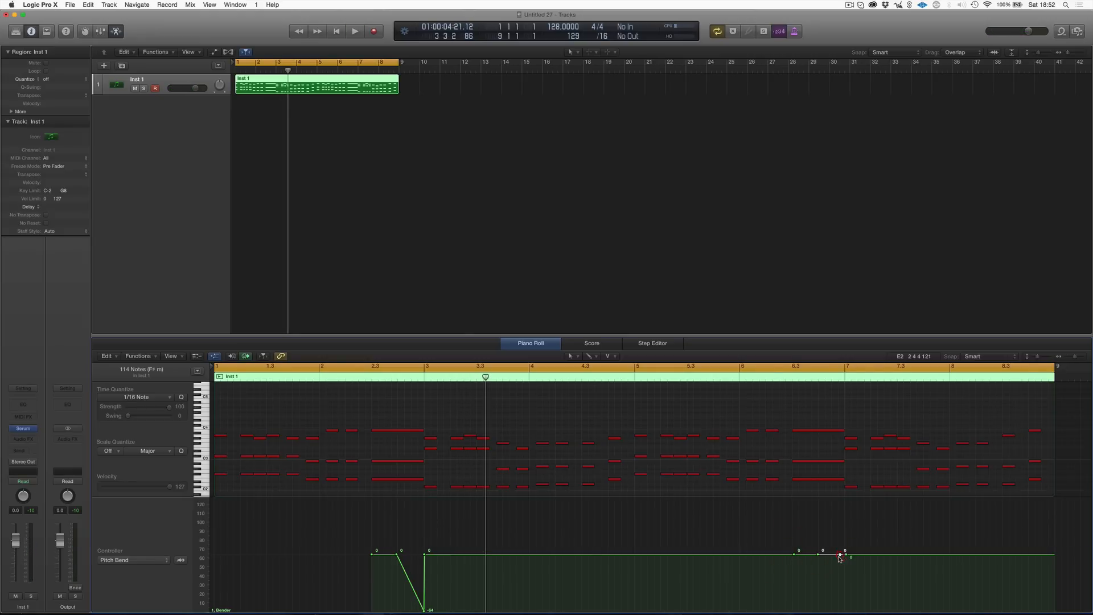
left_click_drag(840, 554, 842, 612)
left_click(778, 374)
key("space")
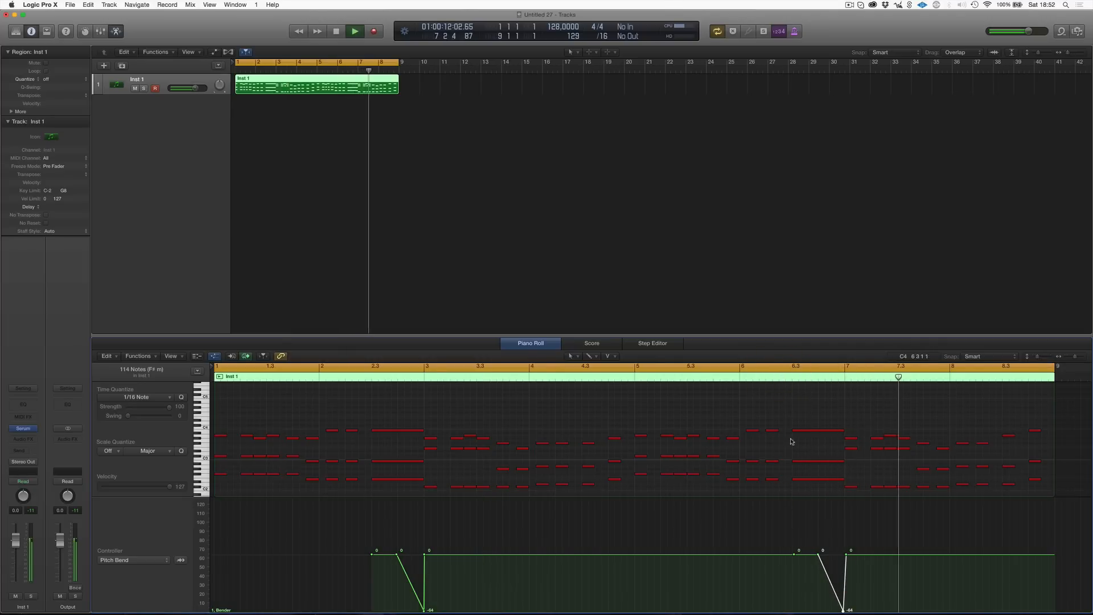
key("space")
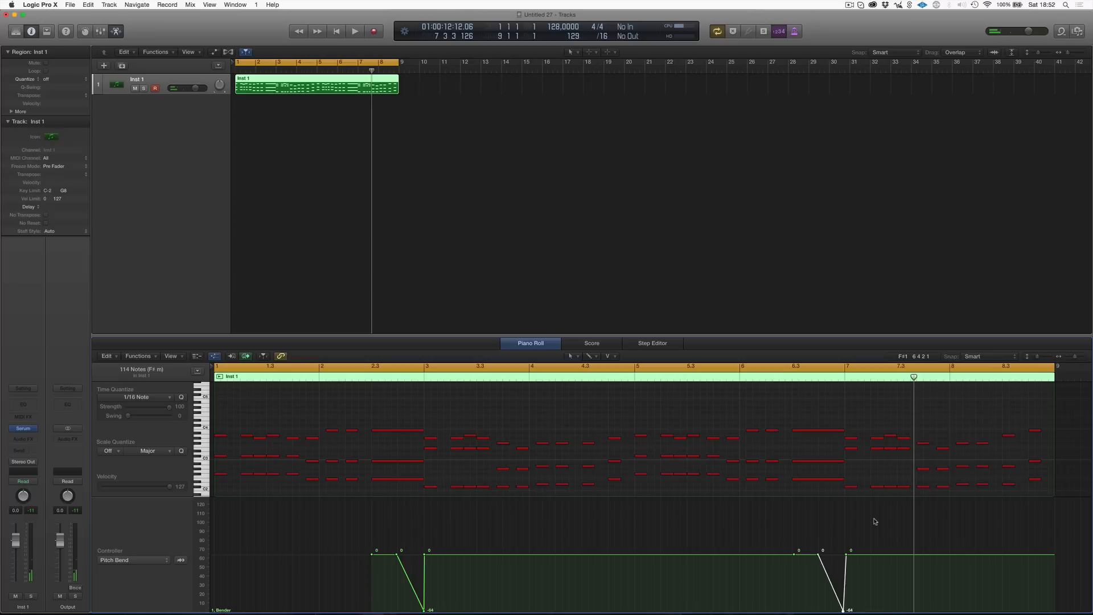
- Delete all the drawn pitch bend points and close the piano roll
left_click_drag(875, 522, 353, 612)
key("Delete")
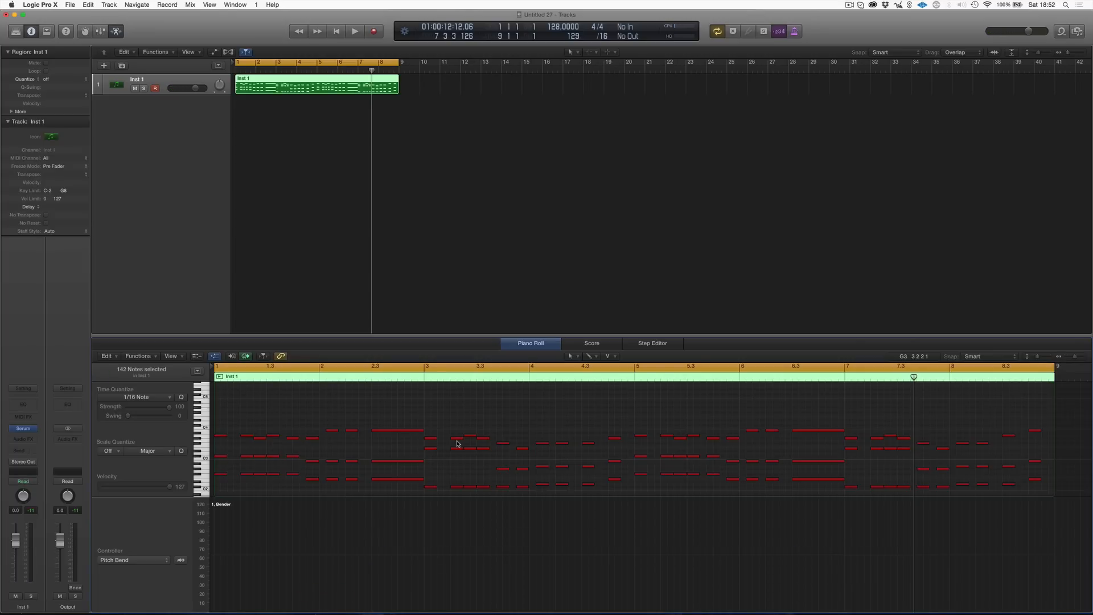
left_click(529, 339)
- Reopen Serum and level LFO 1's start and middle points at half height, keeping the falling second half
left_click(26, 432)
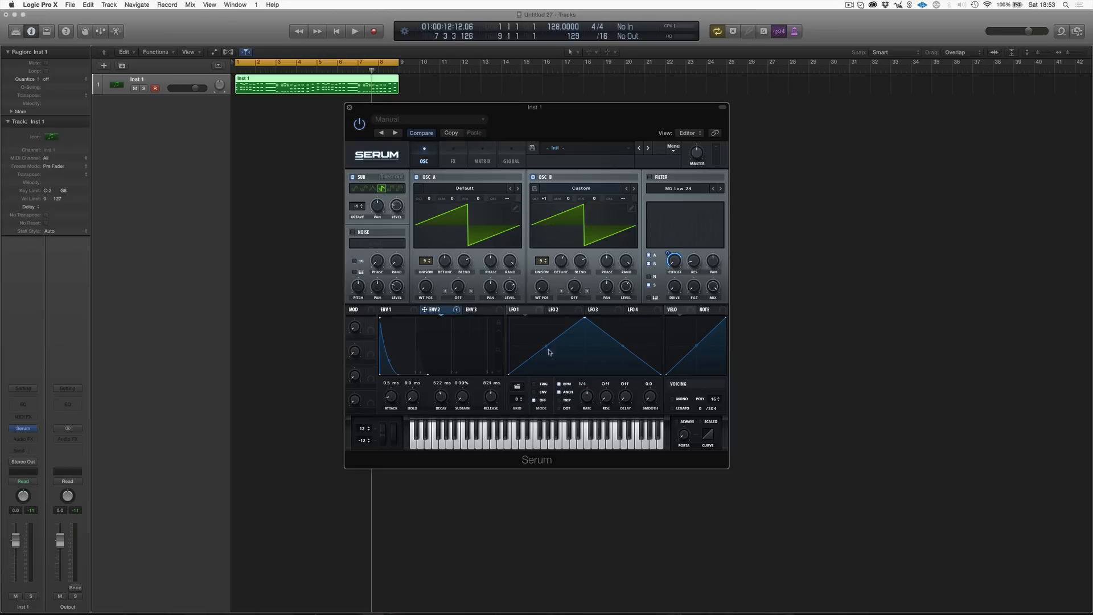
left_click_drag(524, 367, 499, 308)
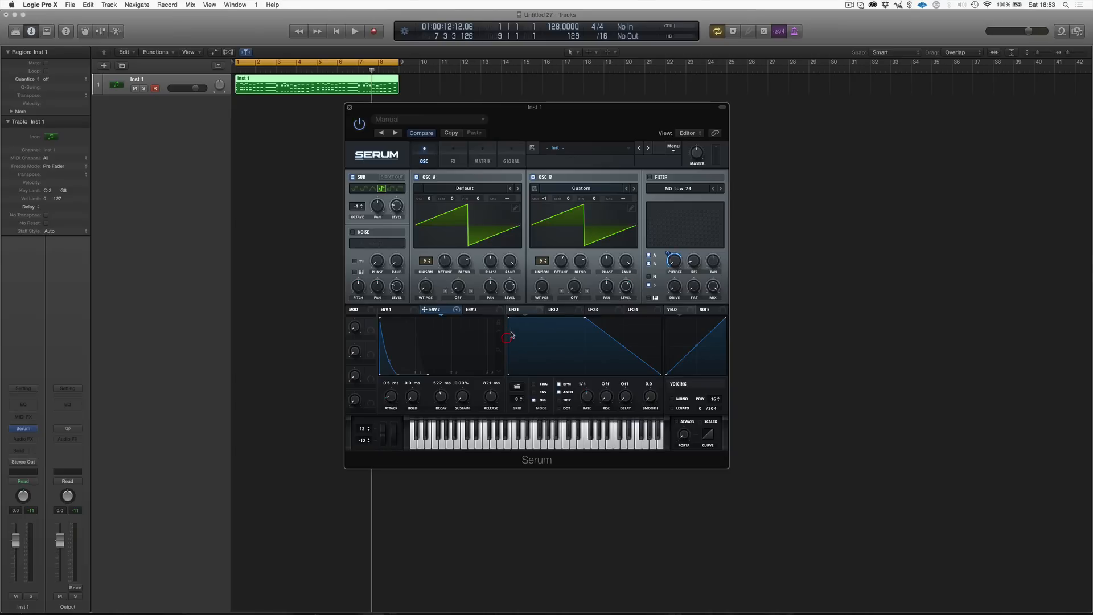
left_click_drag(508, 318, 506, 345)
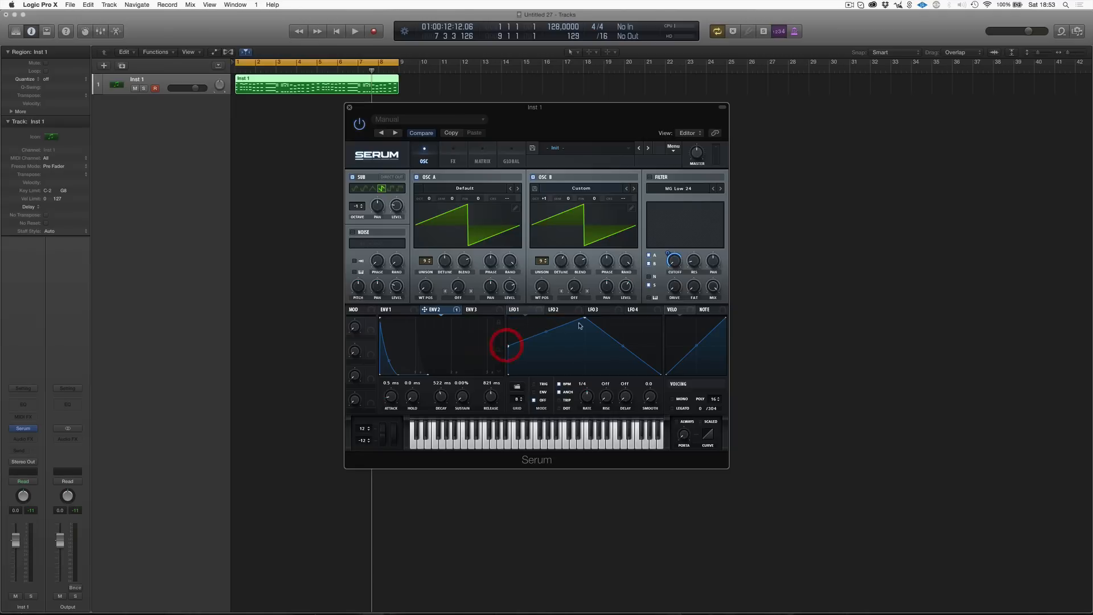
left_click_drag(584, 317, 584, 344)
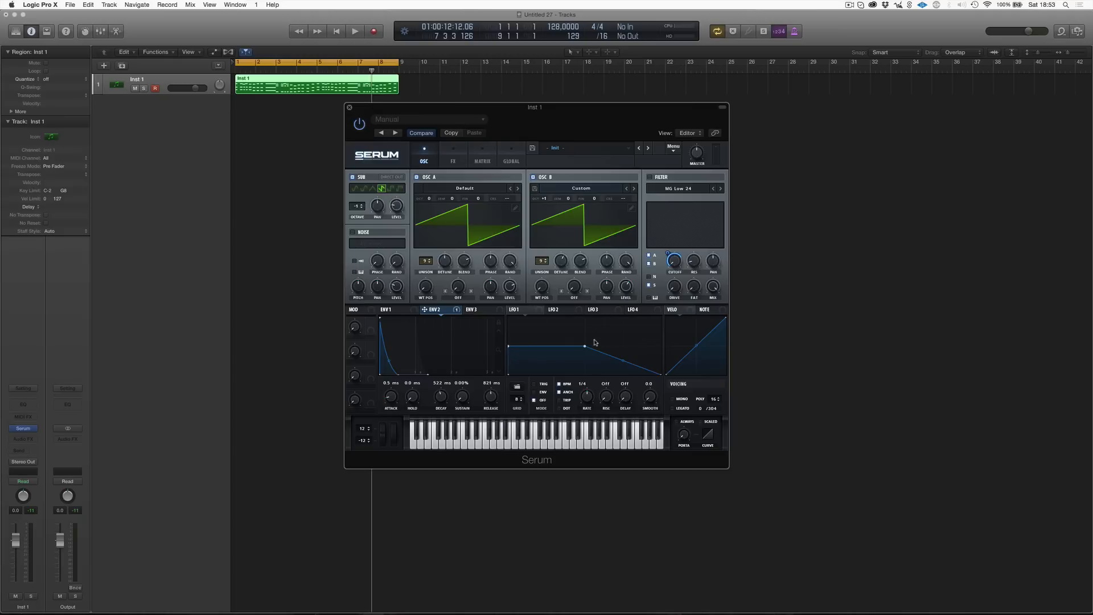
- In the modulation matrix, add a route from LFO 1 to the global master tuning, Mast.Tun
left_click(483, 157)
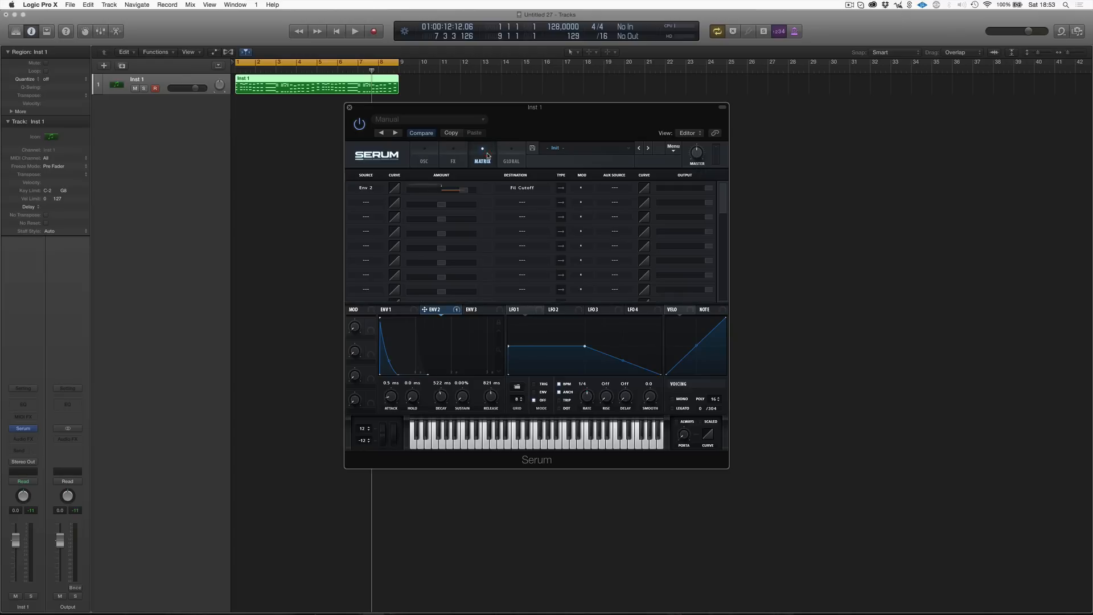
left_click(369, 204)
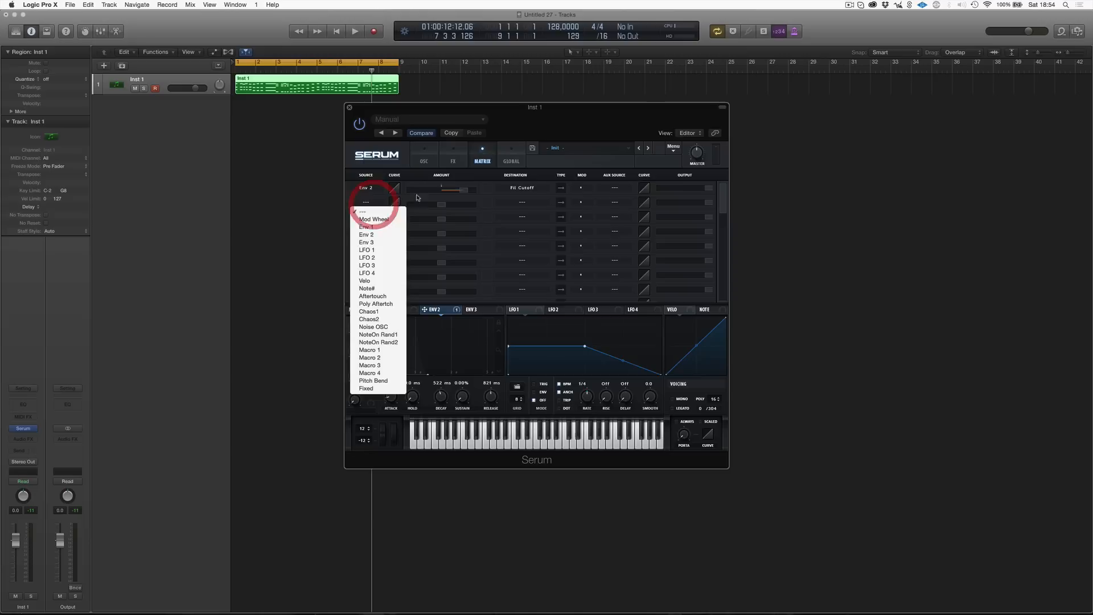
left_click(392, 250)
left_click(524, 206)
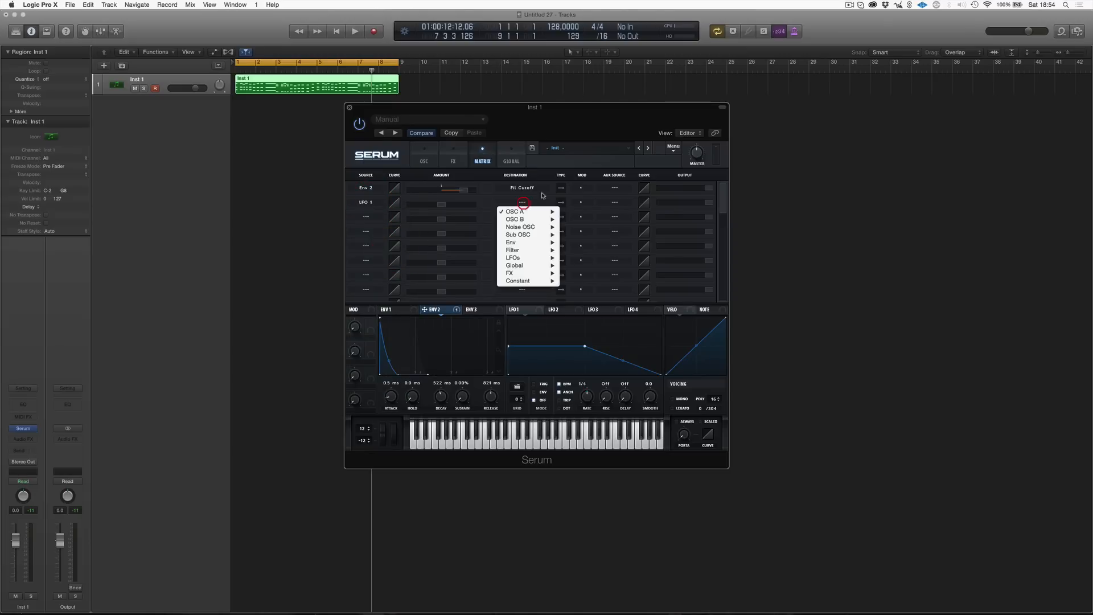
mouse_move(535, 268)
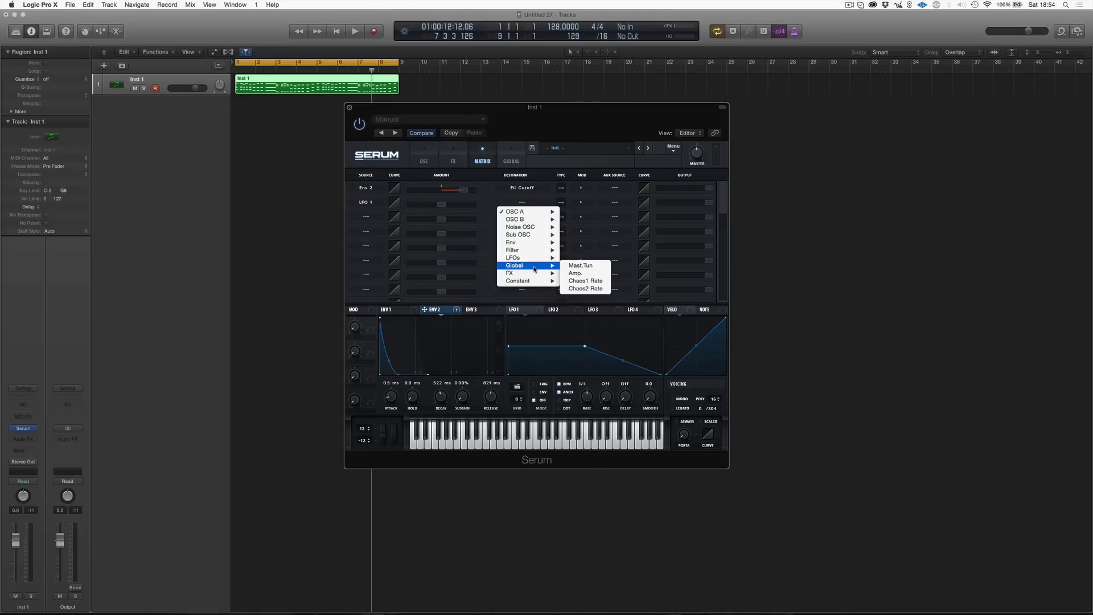
left_click(595, 264)
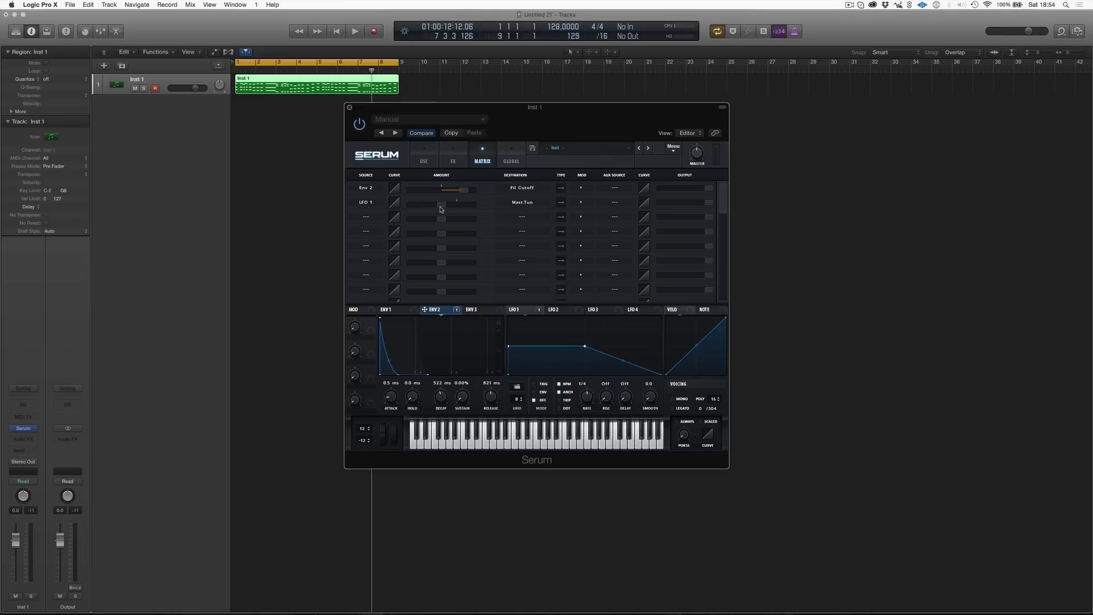
- Set the LFO 1 to Mast.Tun amount to 19, toggle the route's modulation type, and play the region
left_click_drag(442, 205, 450, 205)
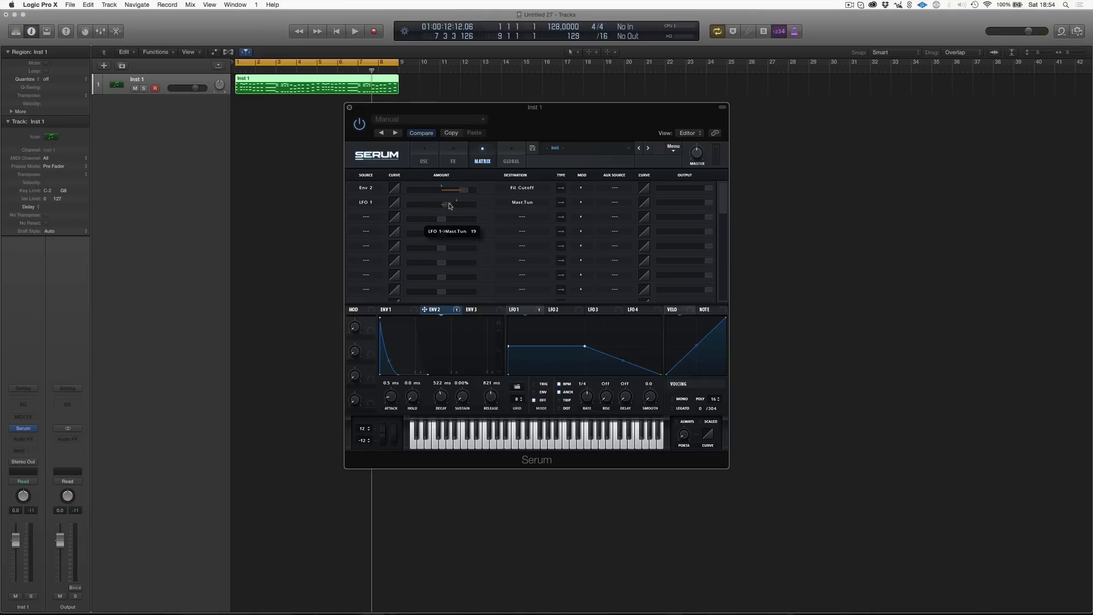
left_click(449, 206)
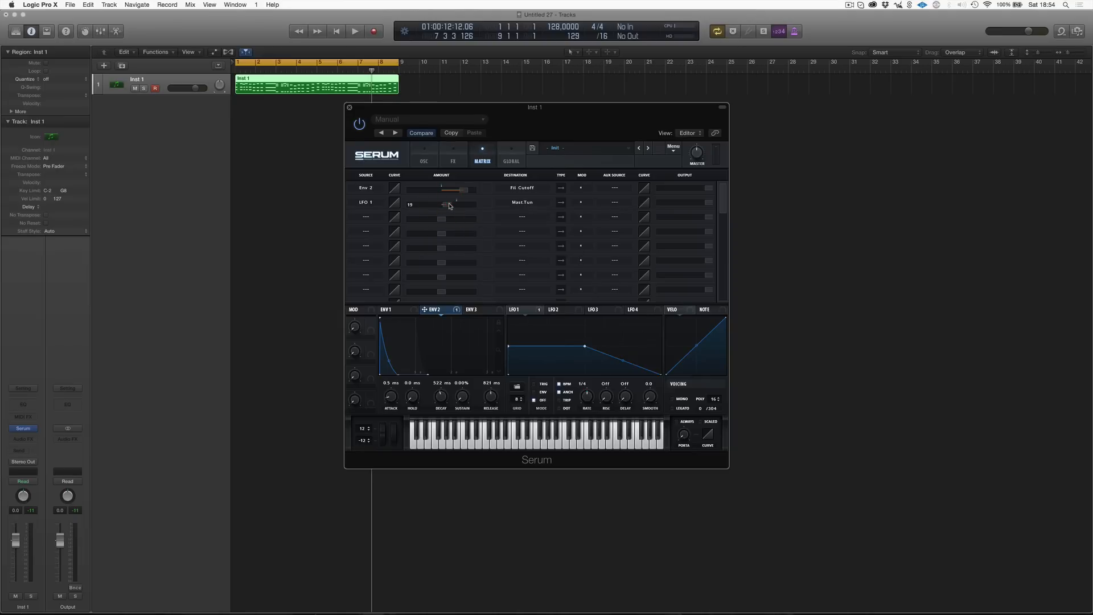
key("space")
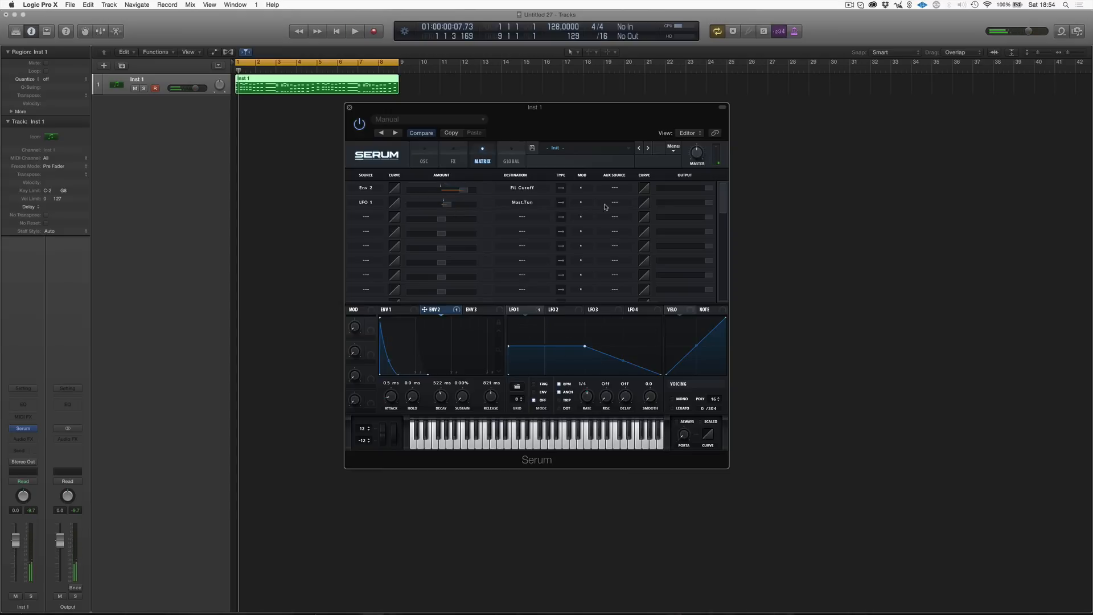
left_click(564, 203)
key("space")
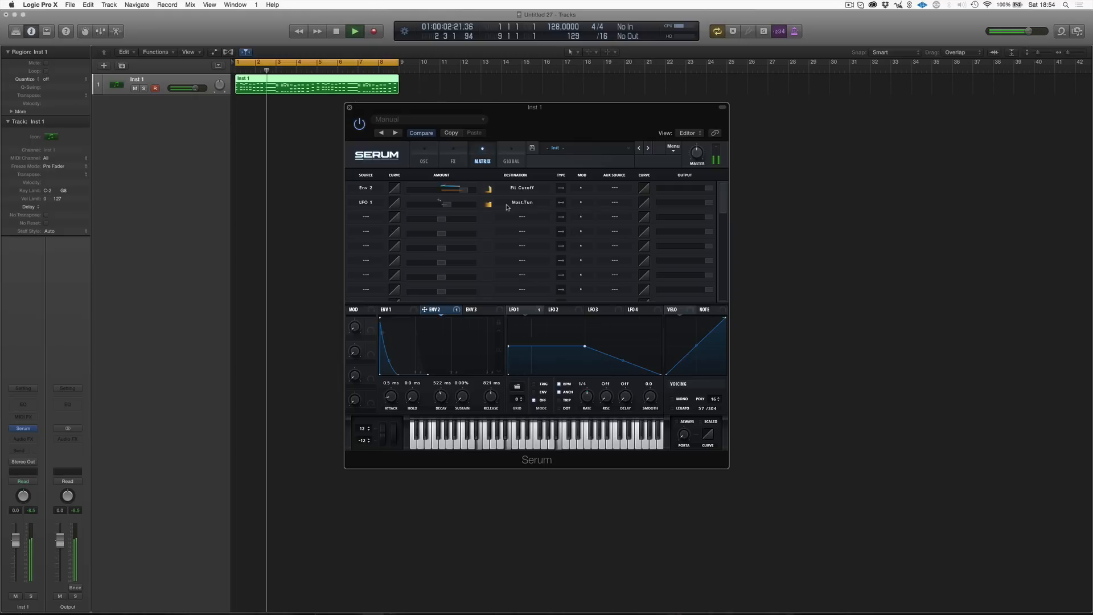
- Set LFO 1's rate to bar and its mode to Trig, playing the region to hear the bend
key("space")
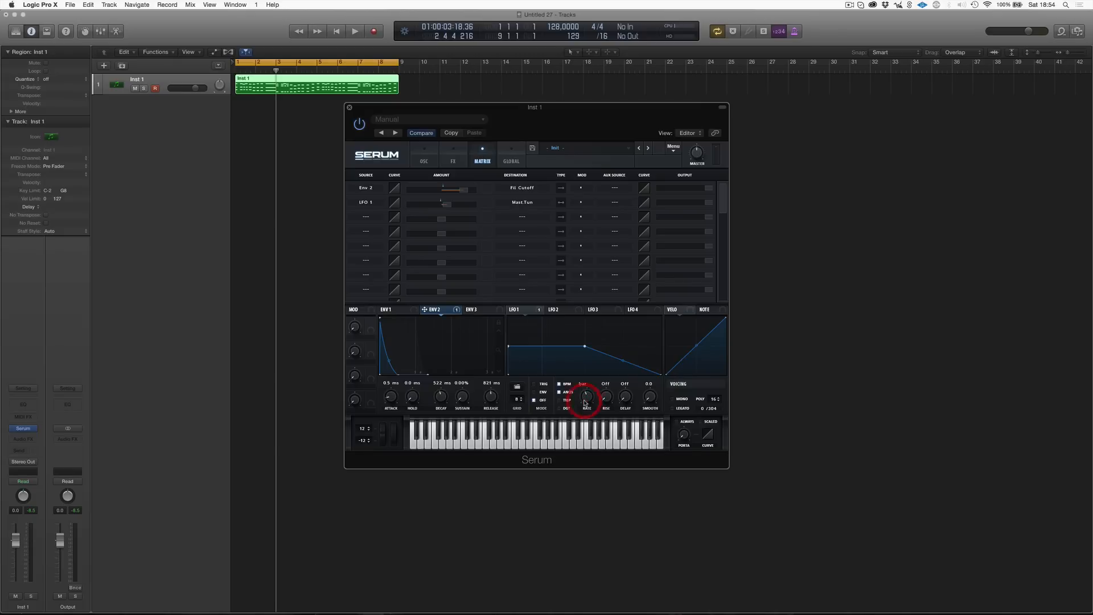
key("space")
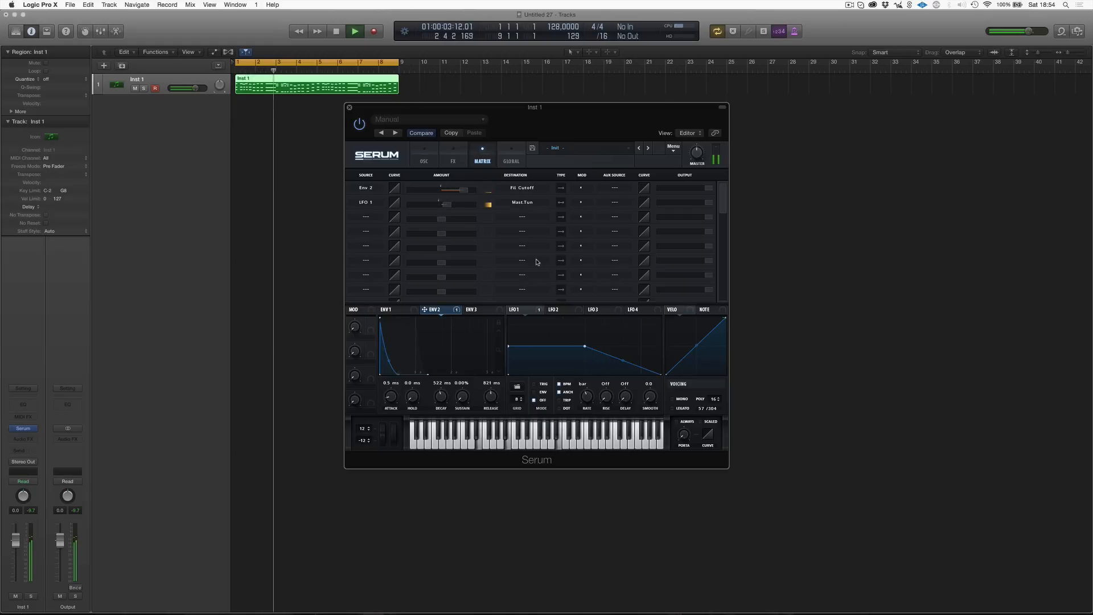
key("space")
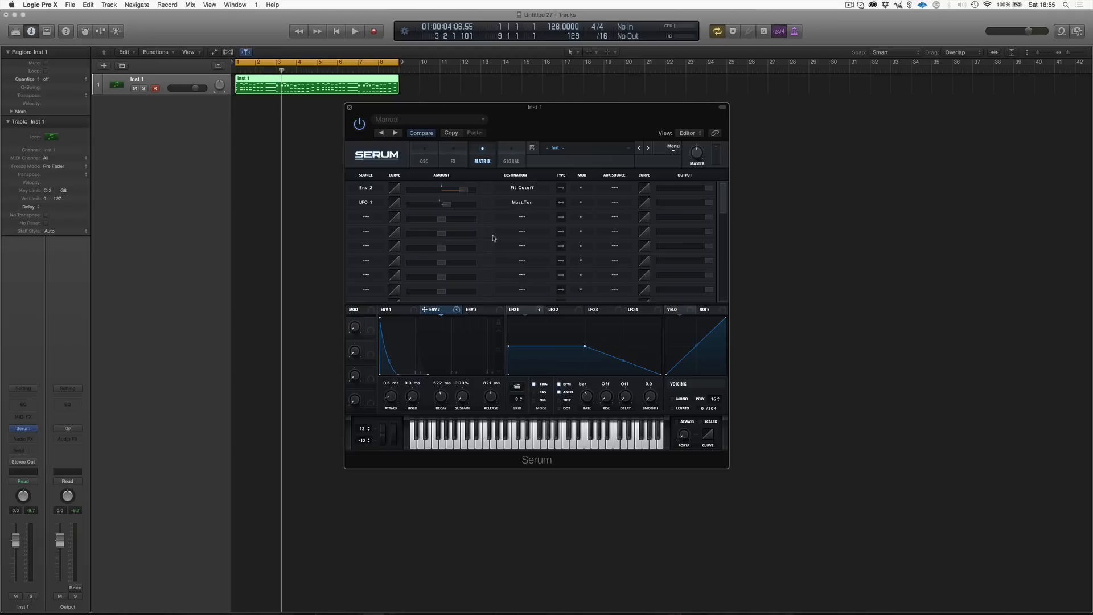
- Open the Inst 1 region in the piano roll, move Serum clear of the opening notes, and play the opening bars
double_click(278, 84)
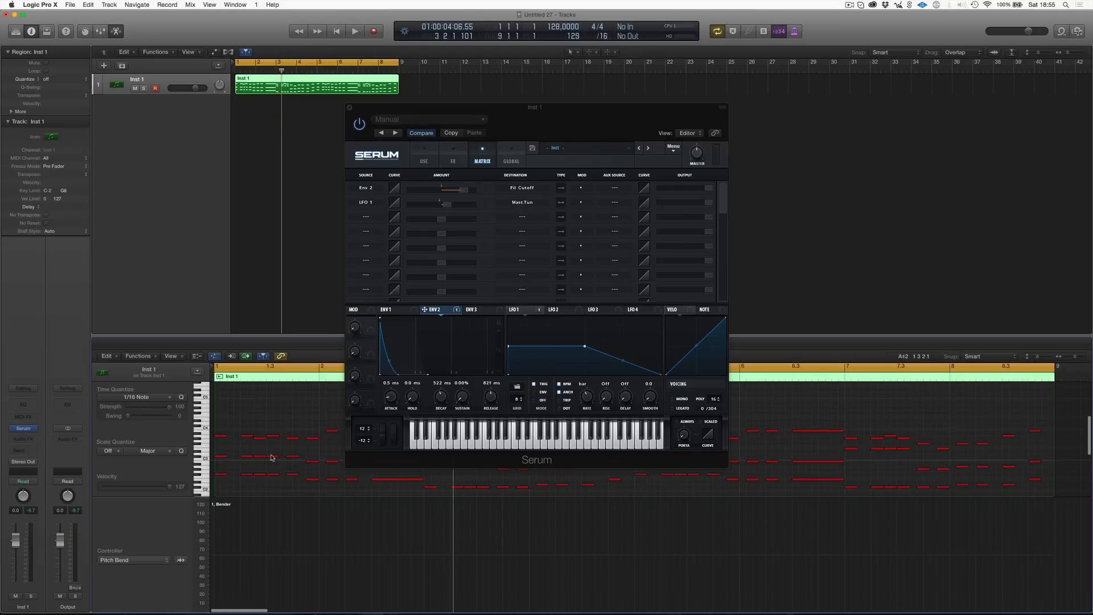
scroll(271, 457, "up", 1)
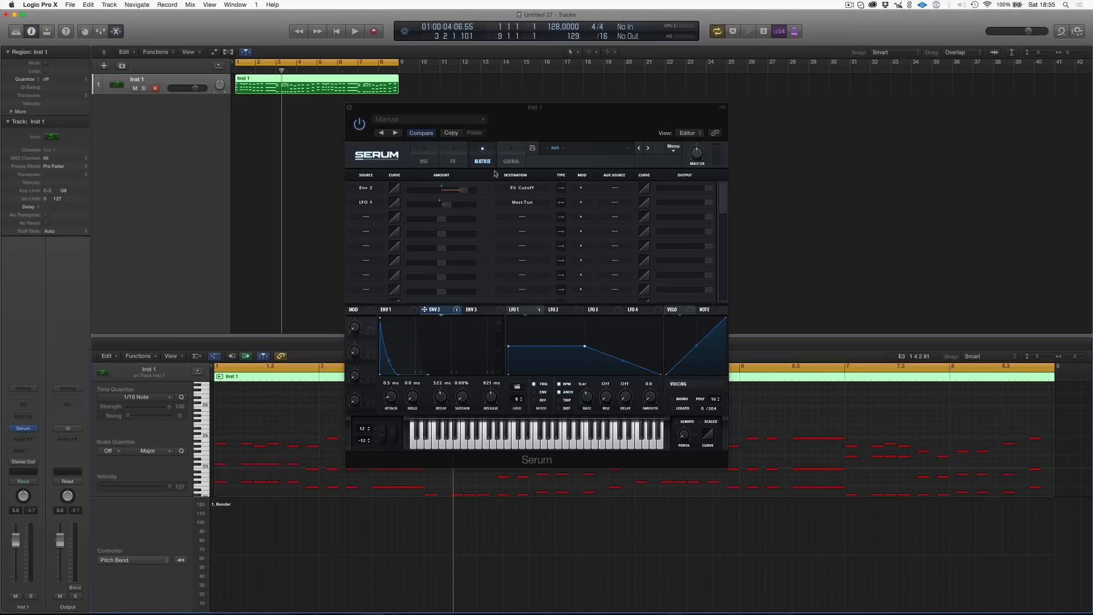
left_click_drag(546, 128, 662, 61)
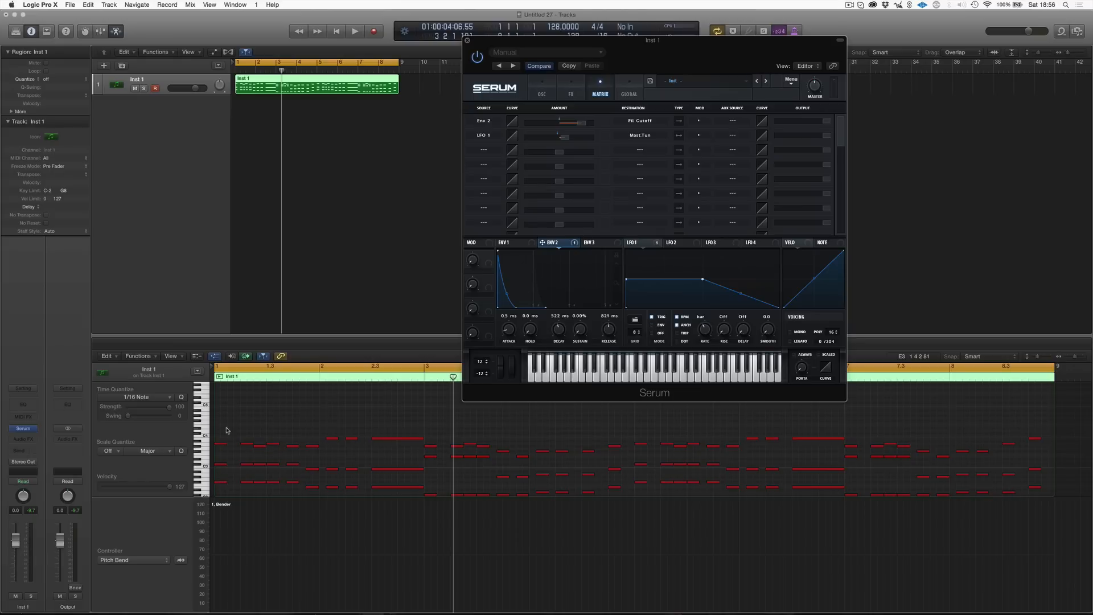
scroll(226, 453, "down", 1)
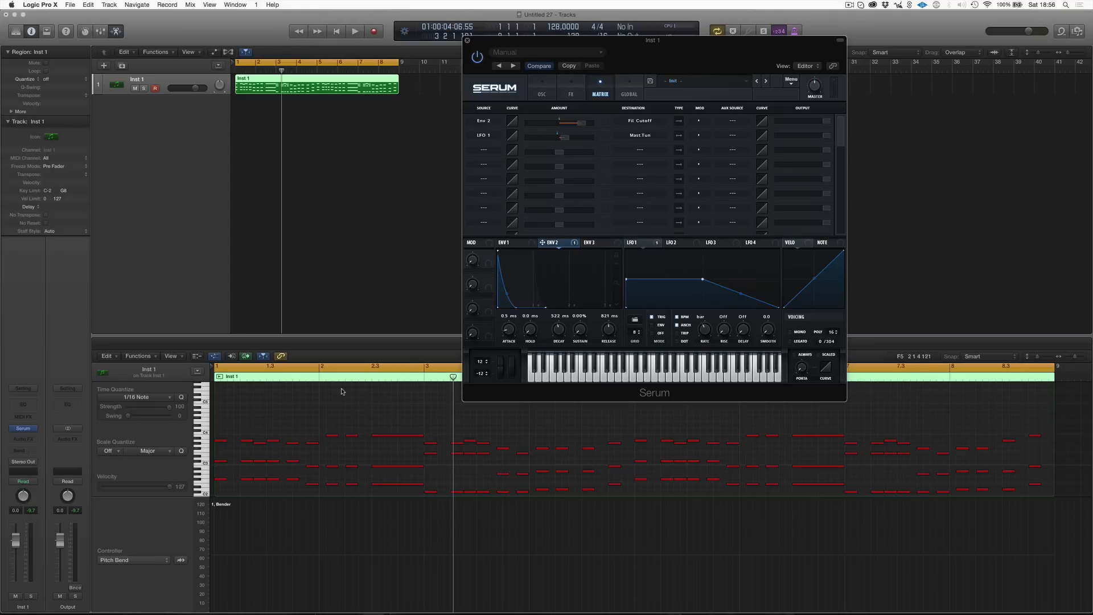
key("space")
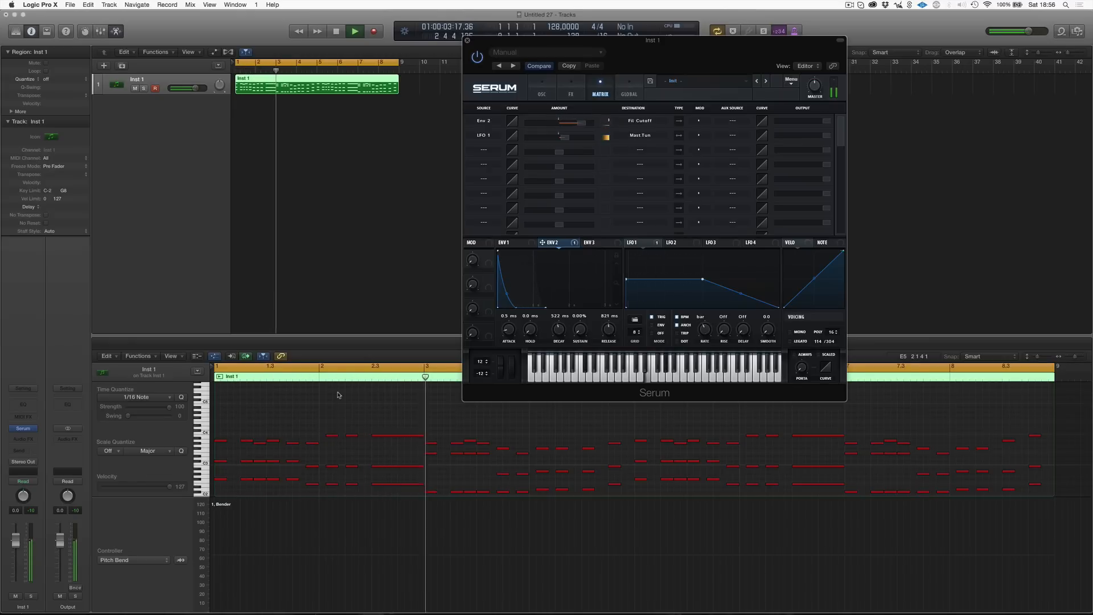
key("space")
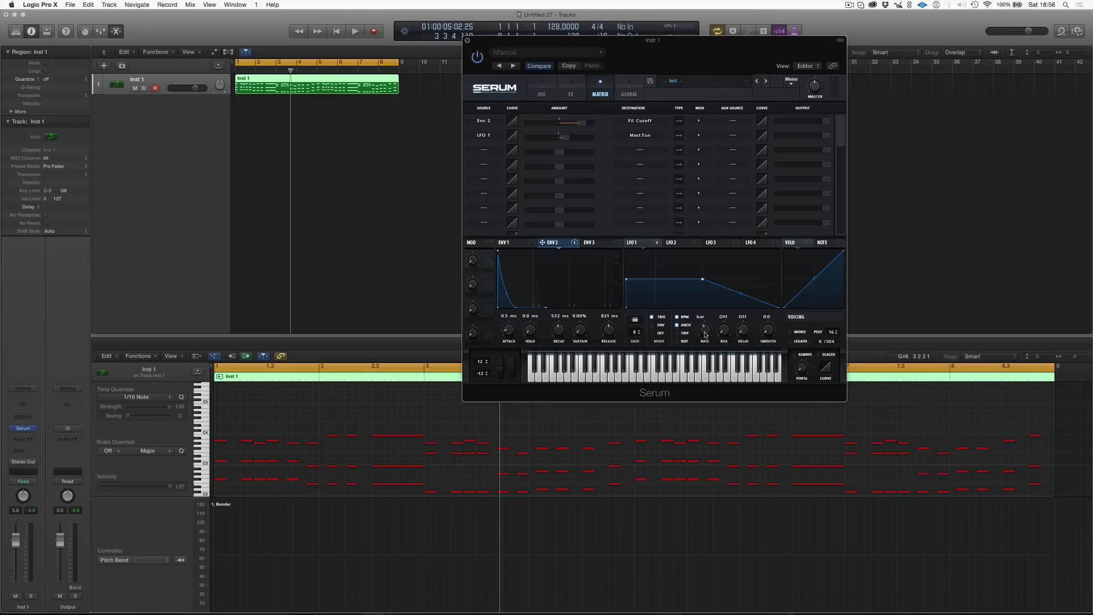
- Set LFO 1's rate to 1/2 and play the region to hear the faster pitch bend
left_click_drag(705, 334, 700, 325)
key("space")
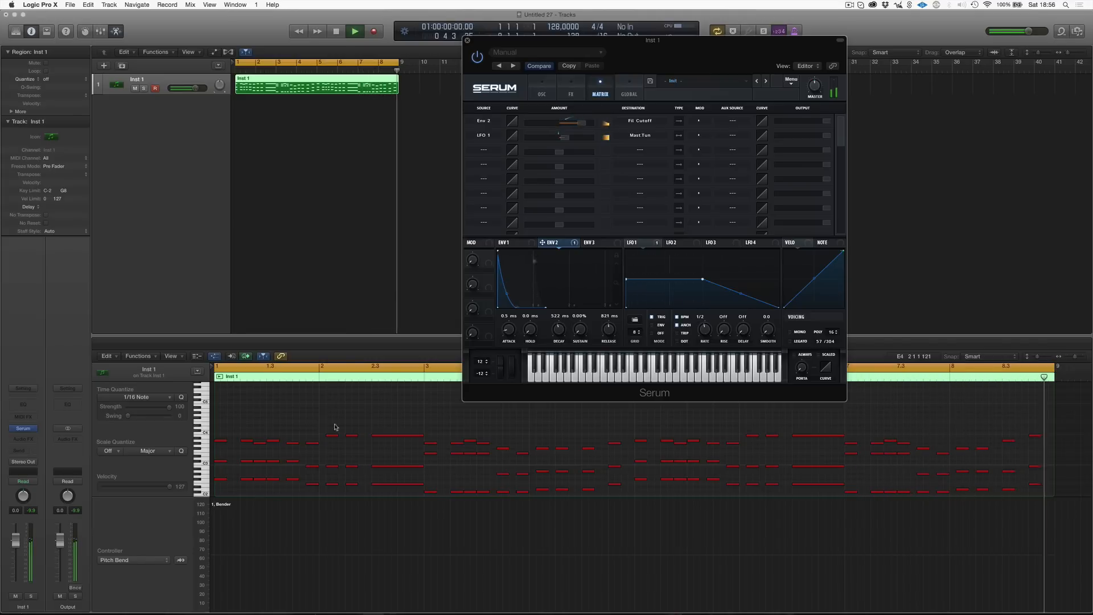
key("space")
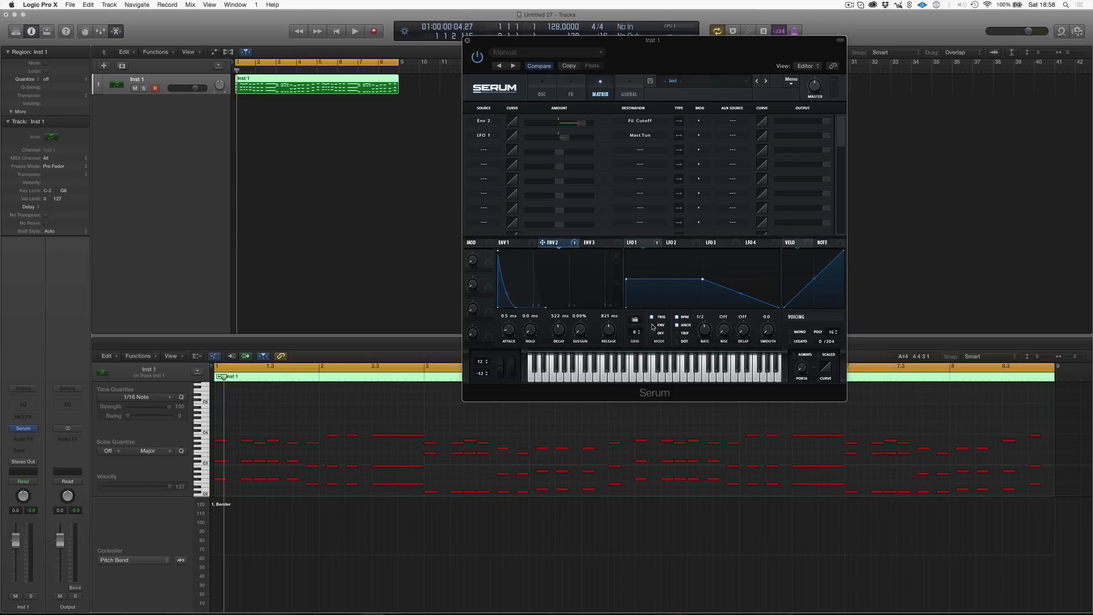
- Set LFO 1's mode to Env, and return to Serum's oscillator page with the piano roll closed
left_click(652, 326)
left_click(543, 90)
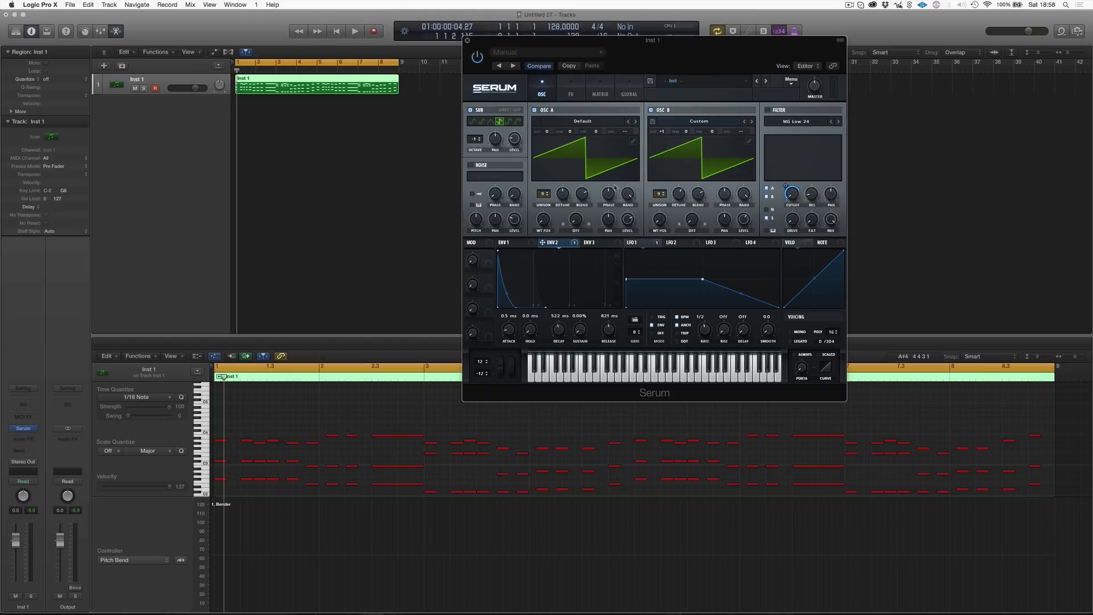
key("e")
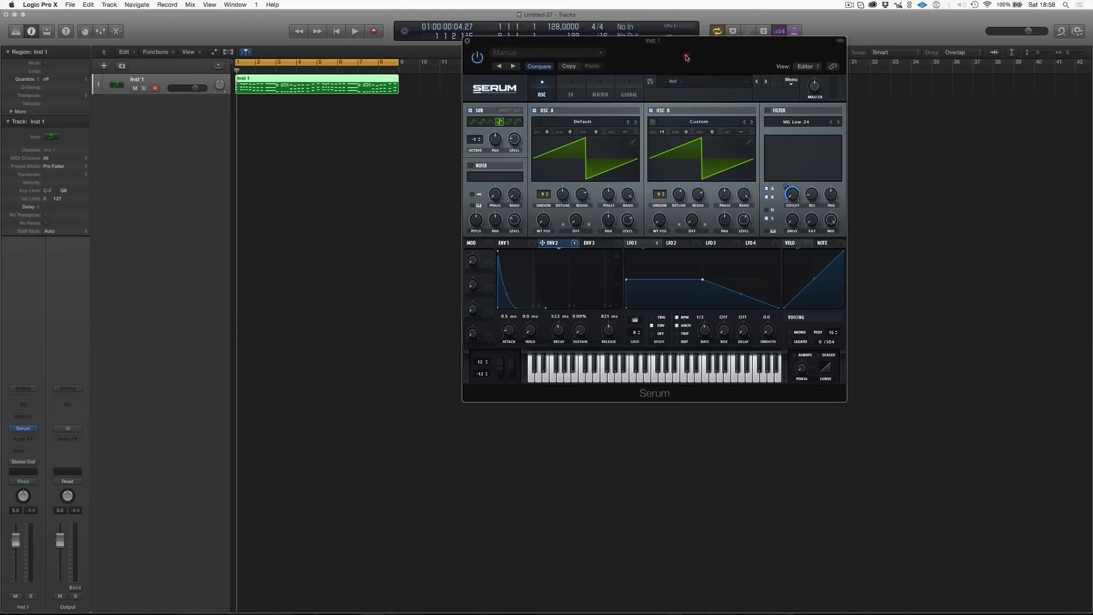
- Try Env 3 as a modulator on oscillator A's coarse pitch, and remove all modulators from that control
left_click_drag(689, 46, 631, 149)
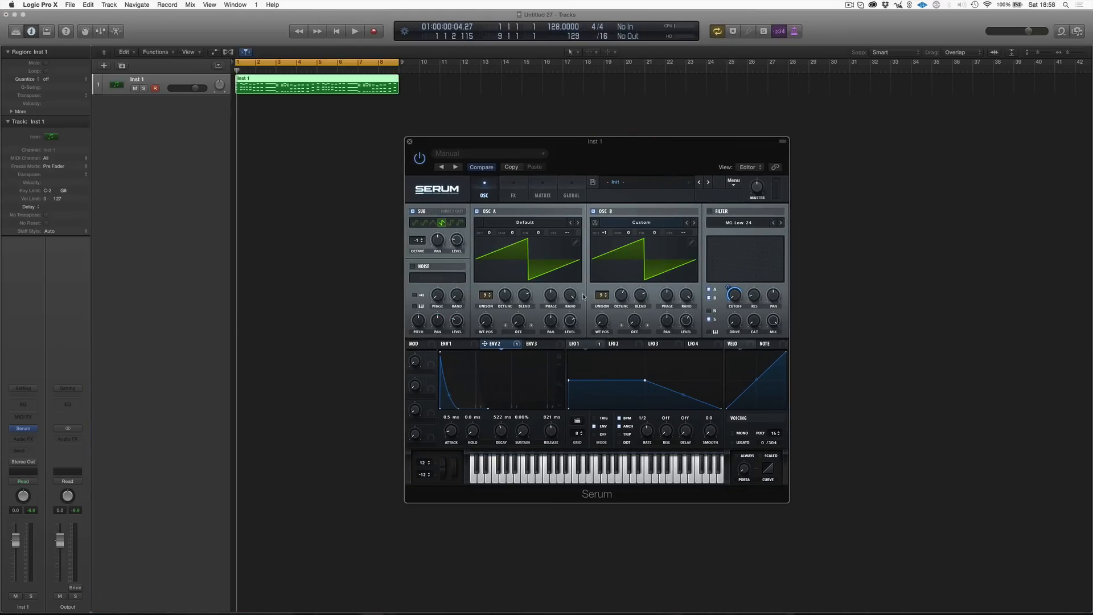
left_click(536, 344)
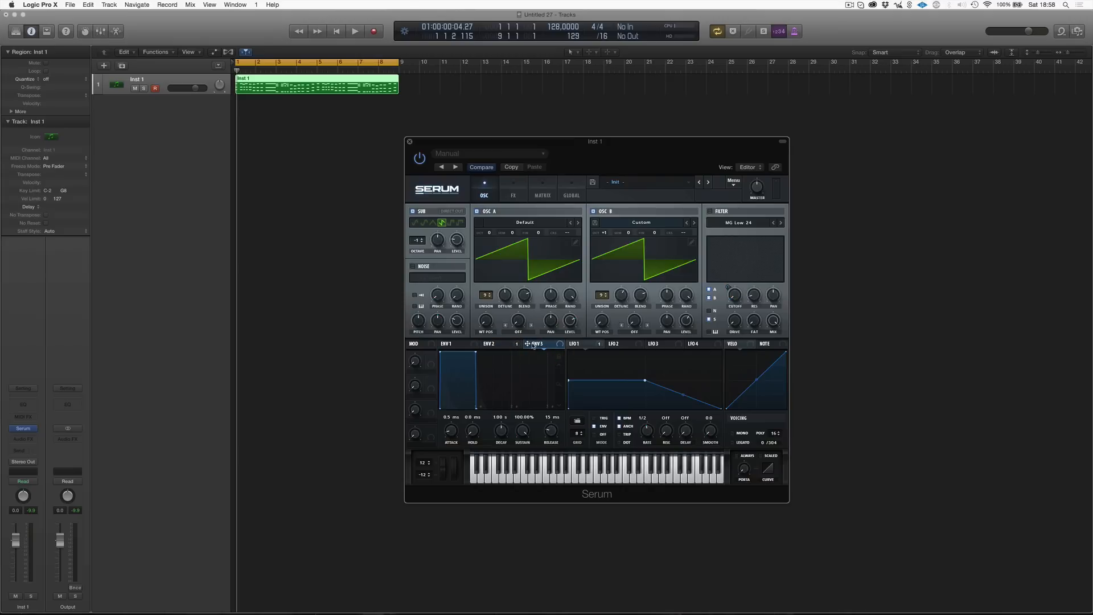
mouse_move(536, 344)
left_mouse_down()
mouse_move(562, 319)
mouse_move(569, 233)
left_mouse_up()
left_click(566, 232)
left_click_drag(577, 233, 578, 224)
right_click(566, 232)
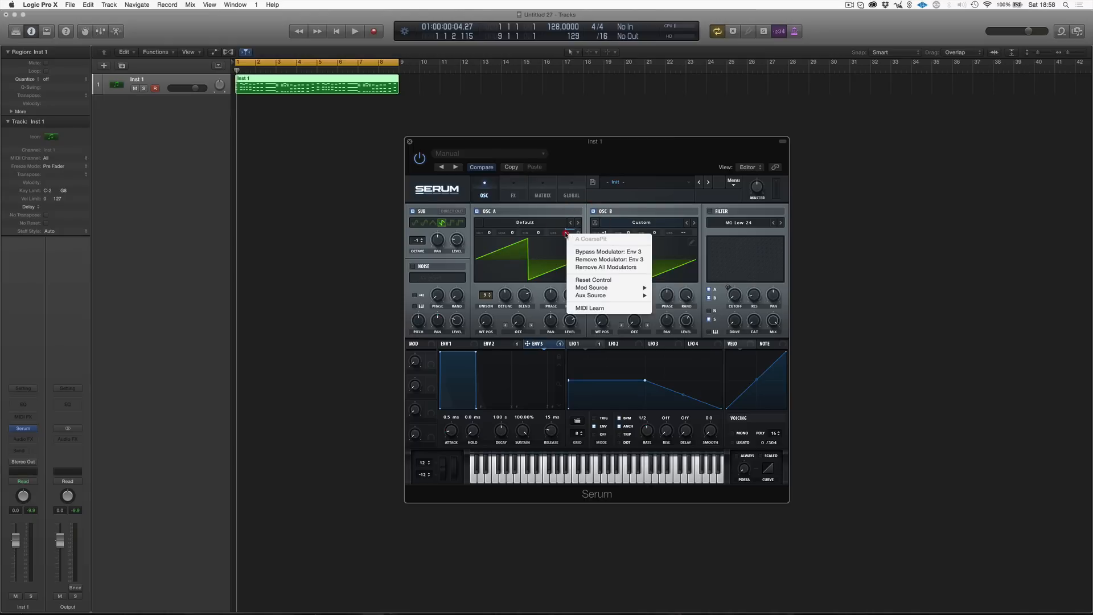
left_click(559, 221)
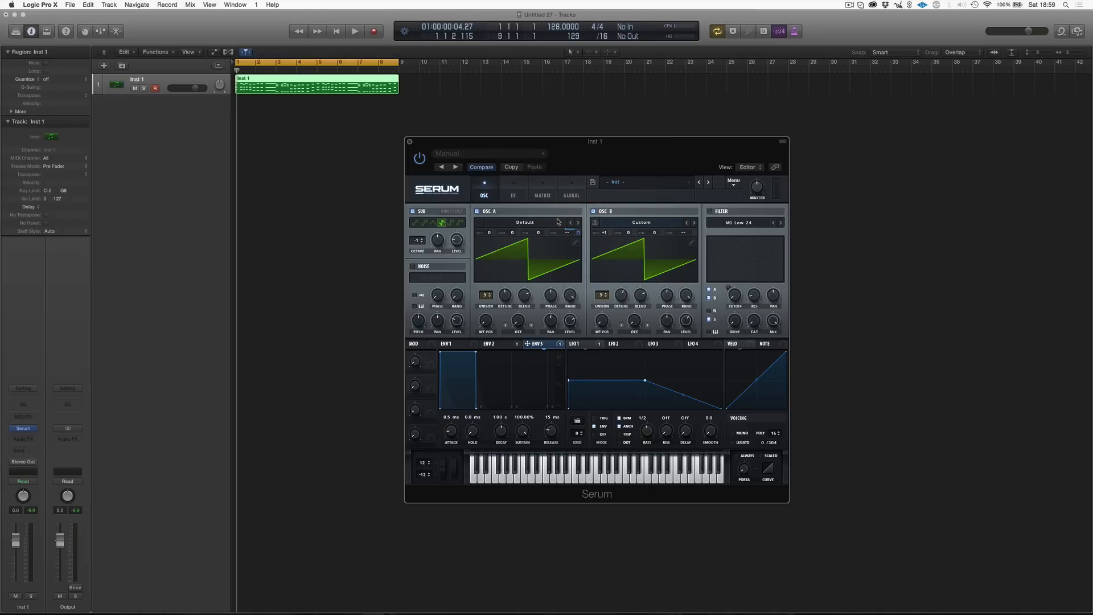
right_click(567, 232)
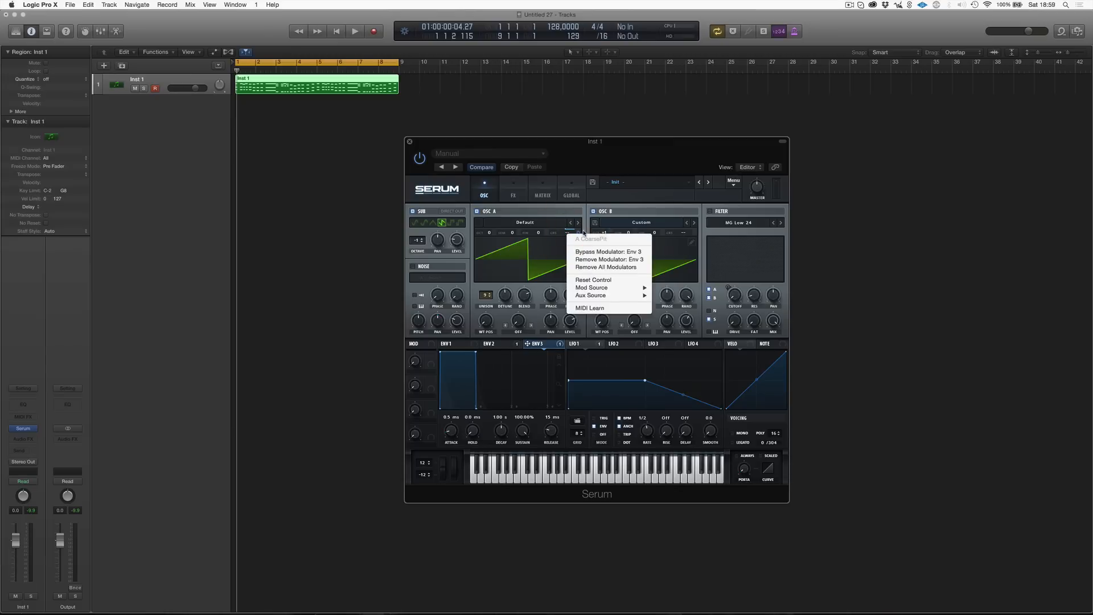
left_click(606, 267)
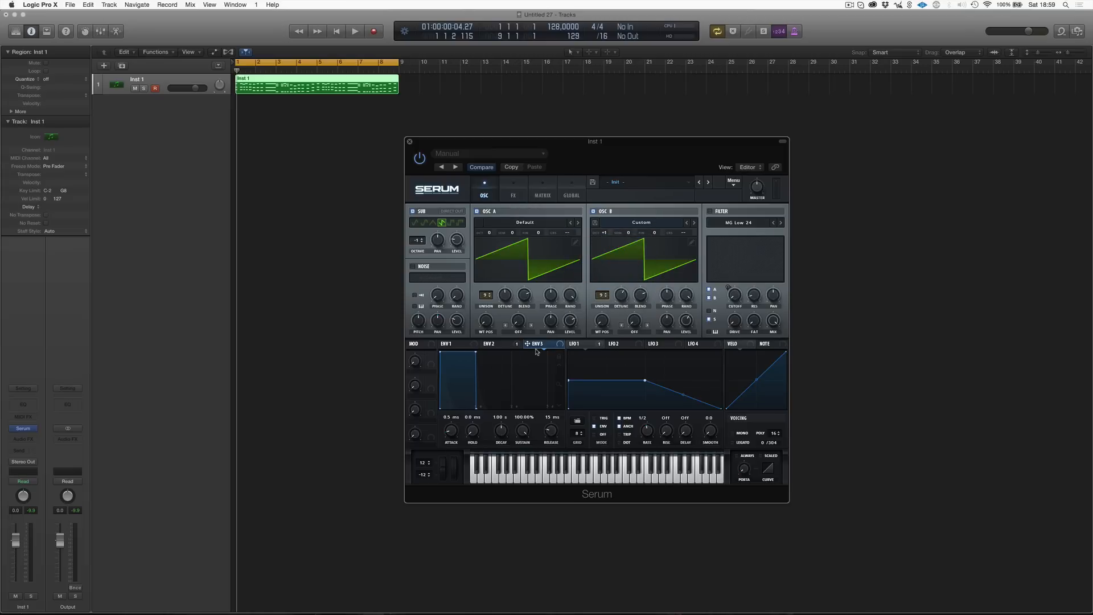
- Assign Env 3 to oscillator B's coarse pitch with 0% sustain and 42 ms decay, and play the region briefly
left_click_drag(535, 346, 685, 231)
left_click(542, 346)
left_click_drag(523, 430, 497, 567)
left_click_drag(493, 433, 488, 455)
key("space")
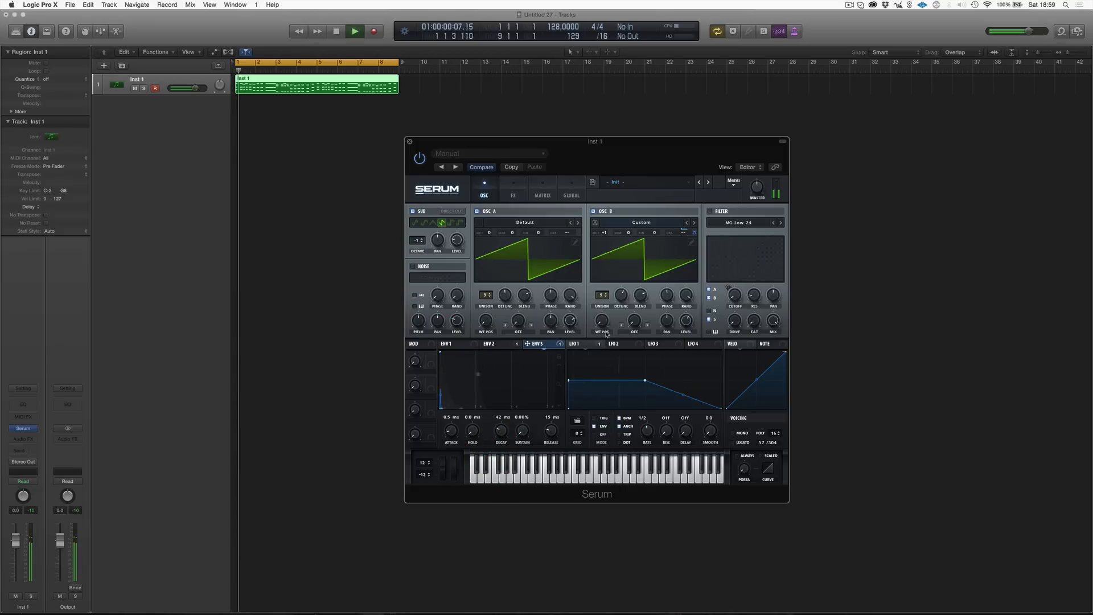
key("space")
- Mute oscillator A and the sub, and shorten Env 3's decay to 20 ms while the region plays
left_click(477, 210)
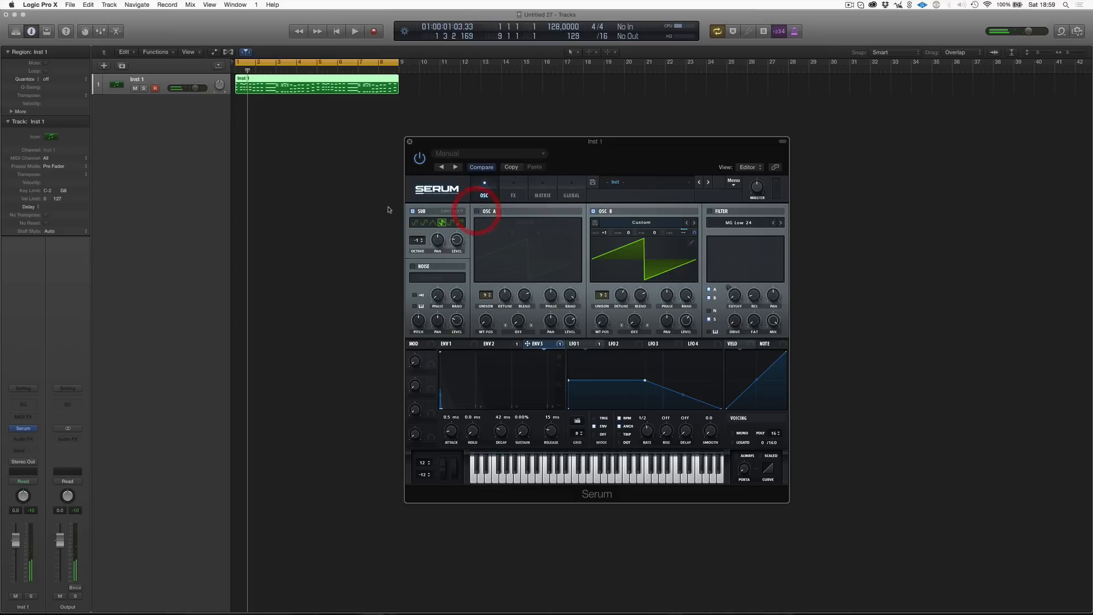
left_click(413, 211)
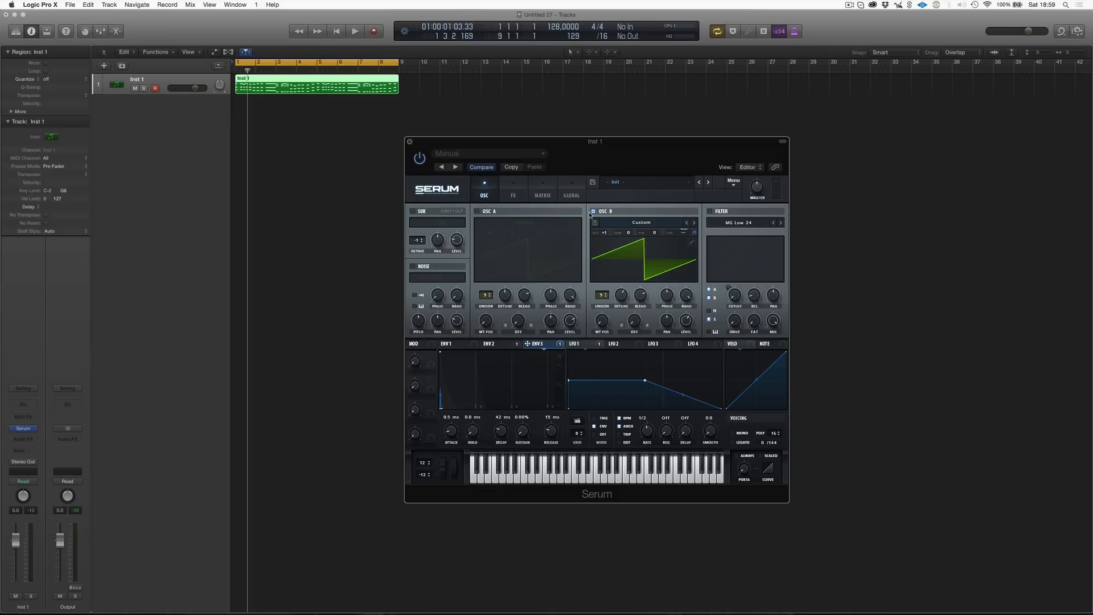
key("space")
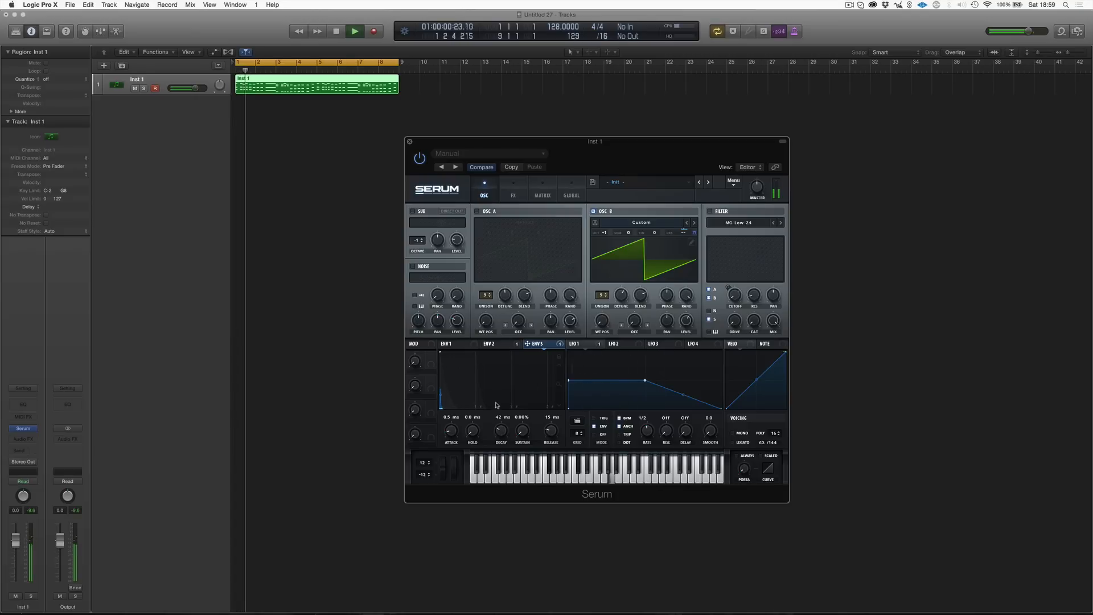
left_click_drag(500, 431, 498, 437)
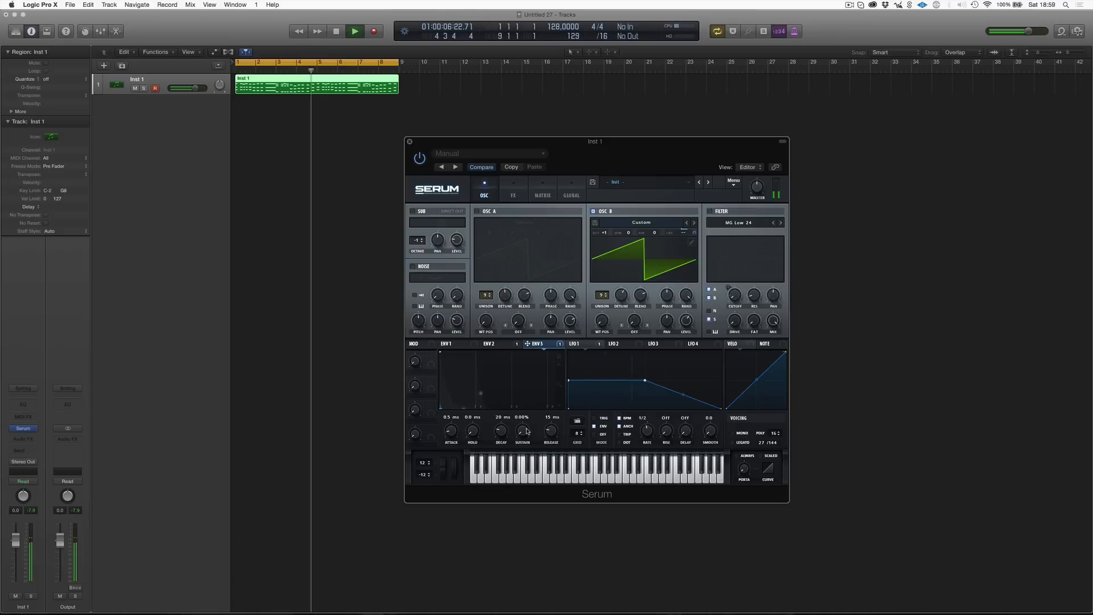
key("space")
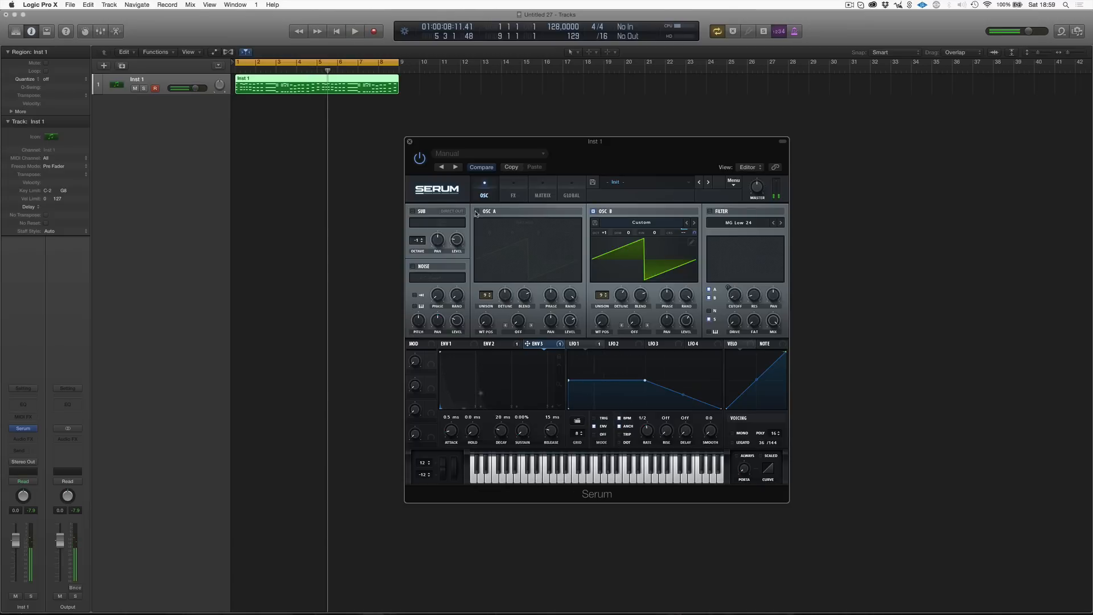
- Re-enable oscillator A and the sub oscillator, and play the opening bars with all layers
left_click(476, 211)
left_click(412, 214)
key("space")
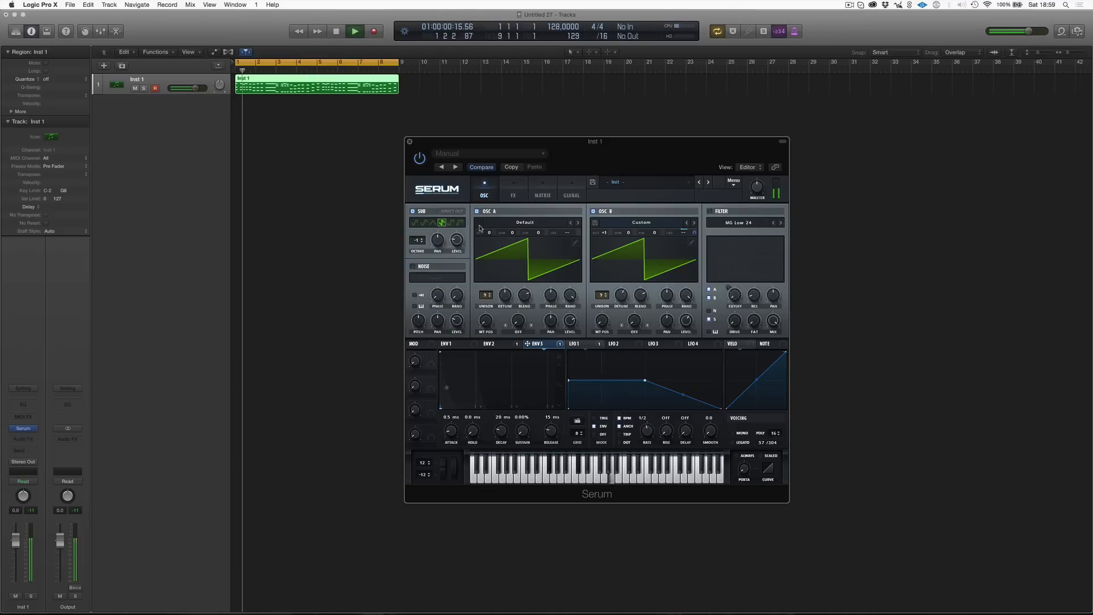
key("space")
- Bypass Env 3 on oscillator B's coarse pitch, assign it to oscillator A's coarse pitch instead, and play the region
right_click(685, 232)
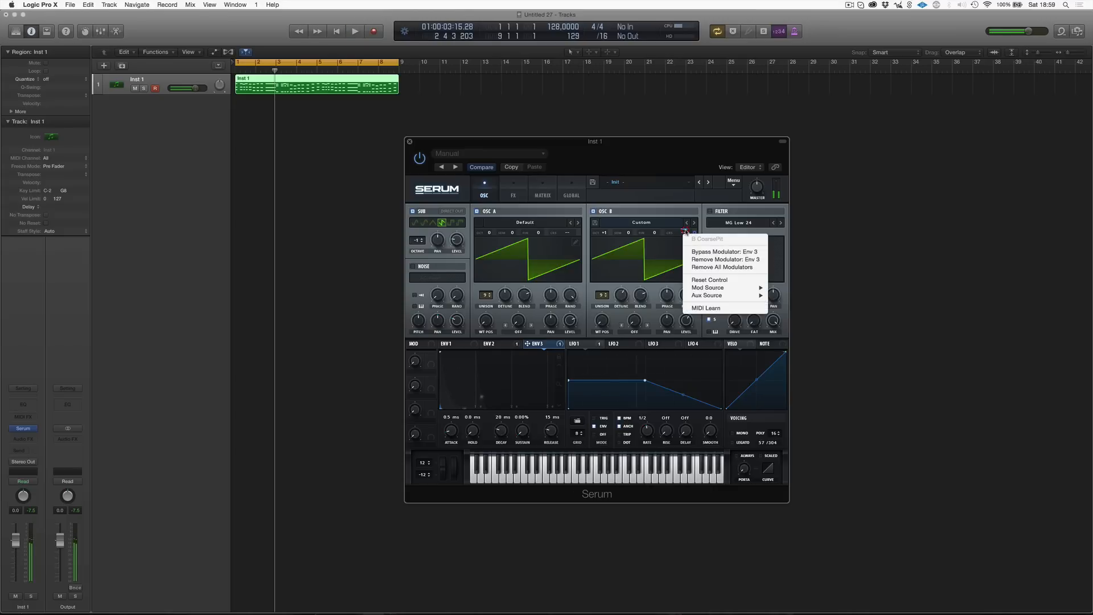
left_click(730, 252)
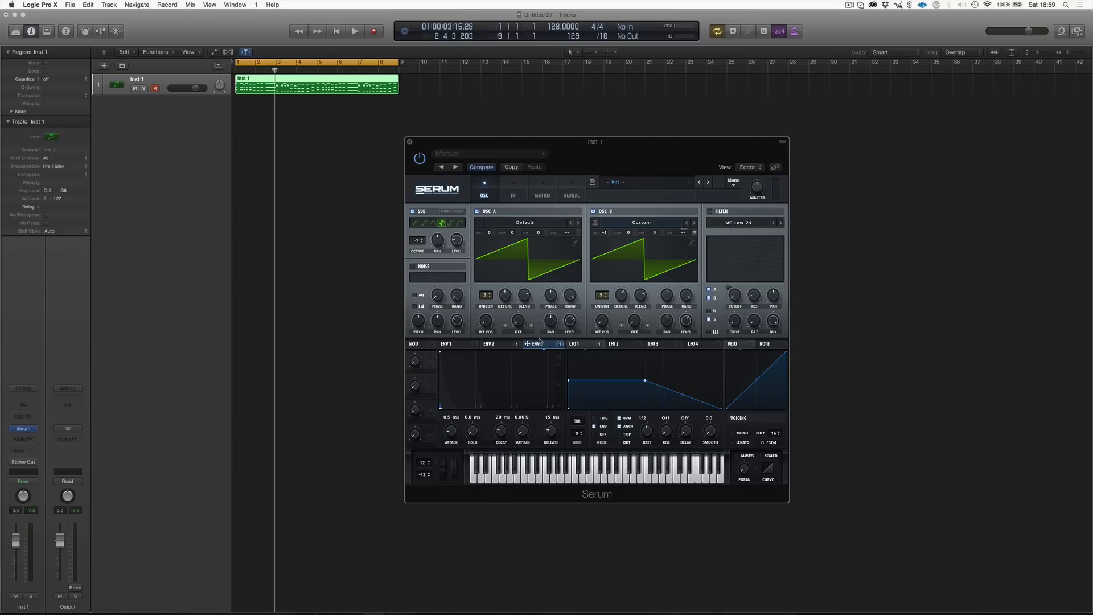
left_click_drag(540, 343, 568, 235)
key("space")
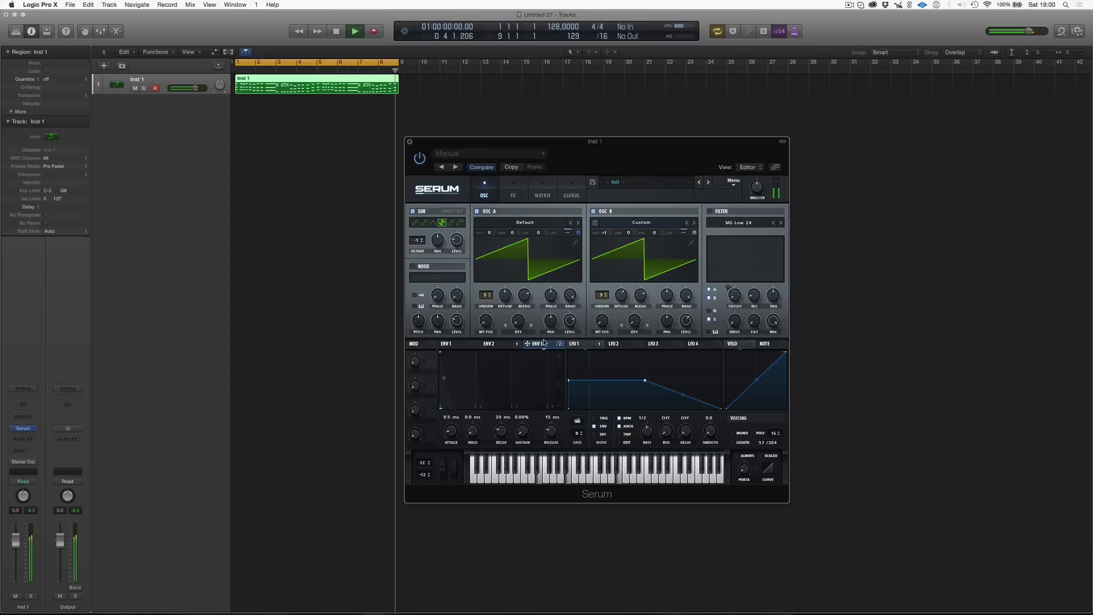
key("space")
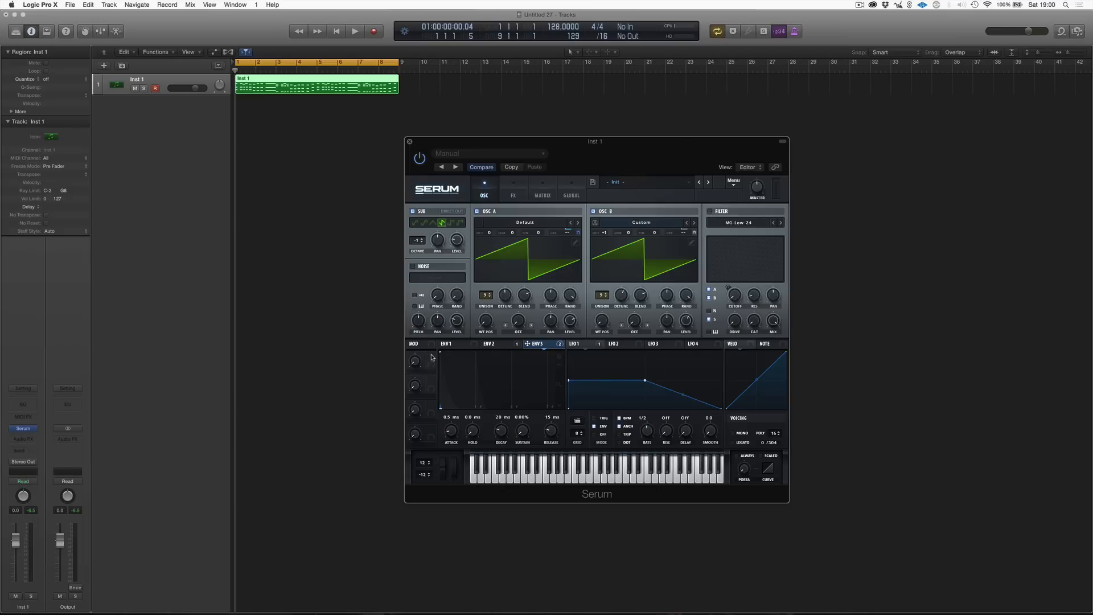
- Enable the MG Low 24 filter and lower its cutoff to the low end while the region plays
left_click(709, 211)
key("space")
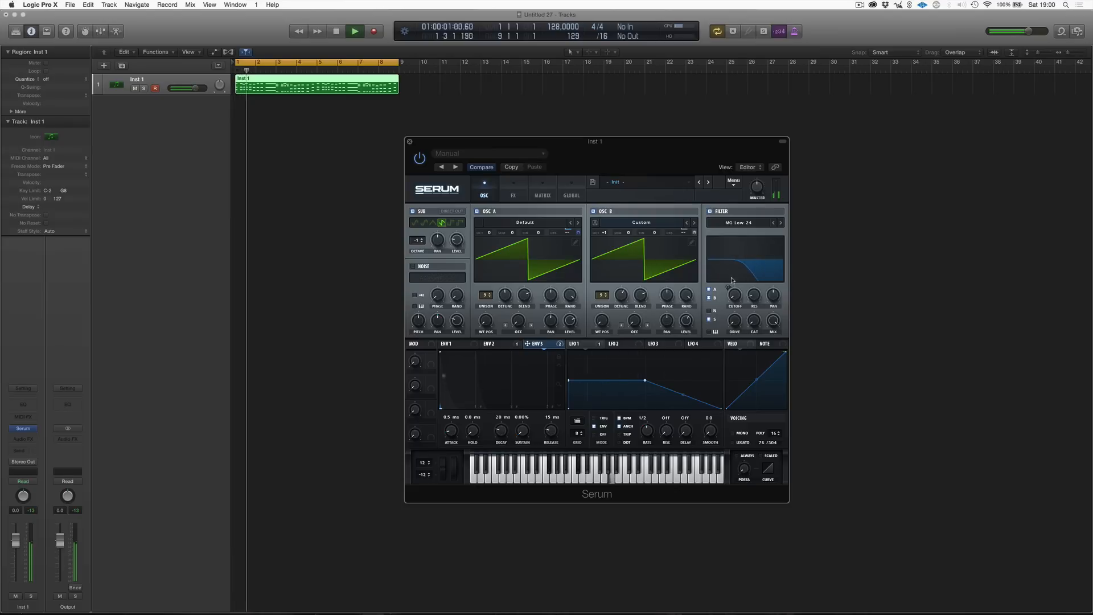
mouse_move(736, 302)
left_mouse_down()
mouse_move(738, 260)
mouse_move(722, 302)
left_mouse_up()
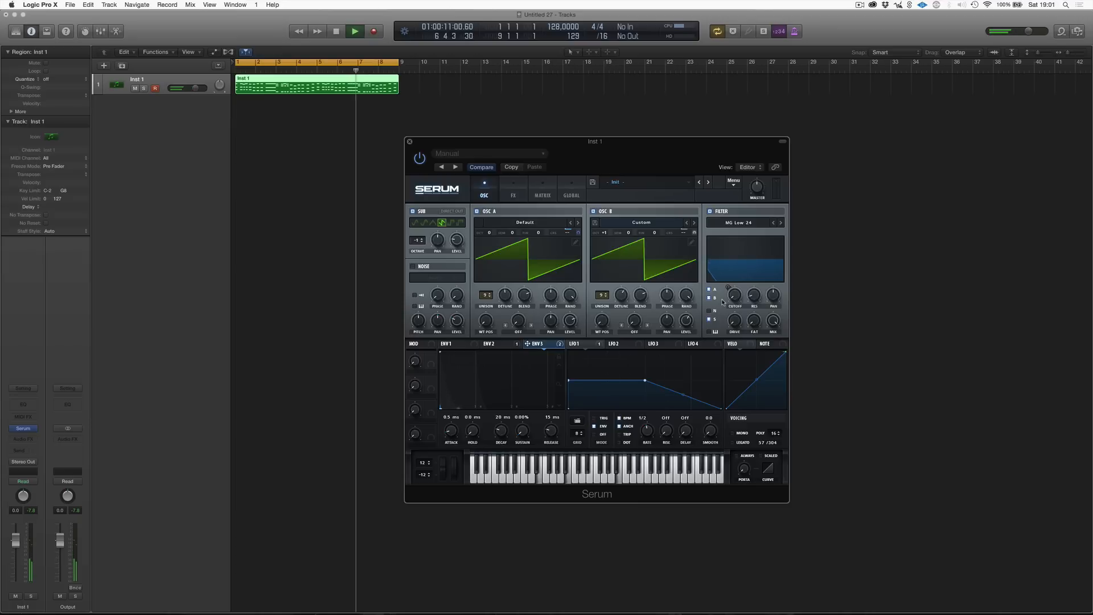
key("space")
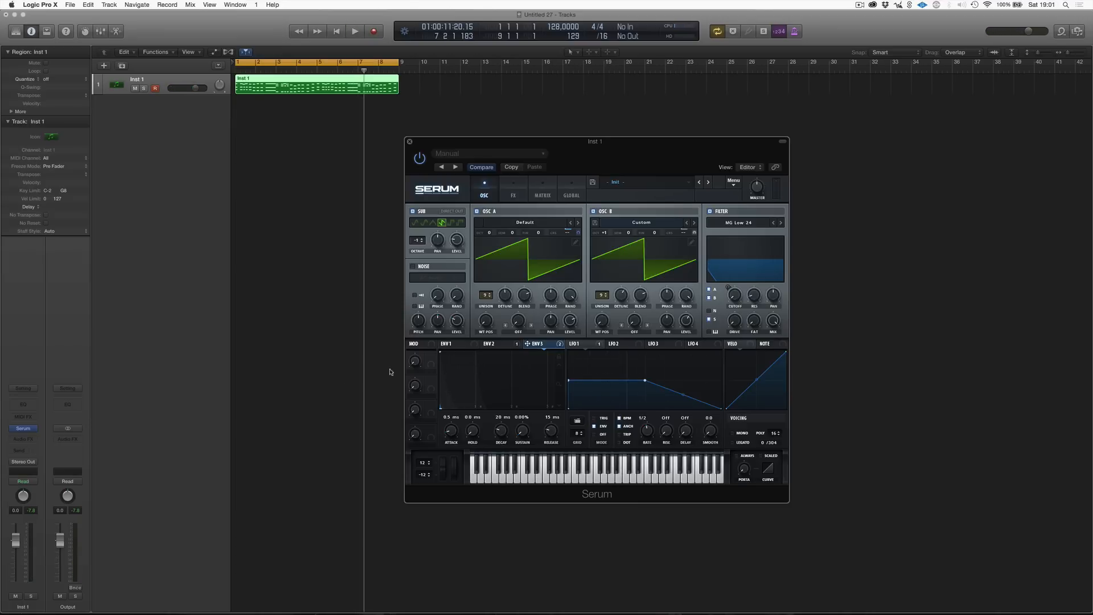
- Assign Macro 1 to the filter cutoff, adjust the modulation depth, and bring up Env 2
mouse_move(413, 361)
left_mouse_down()
mouse_move(414, 346)
mouse_move(408, 379)
left_mouse_up()
left_click_drag(471, 344, 735, 296)
left_click(495, 344)
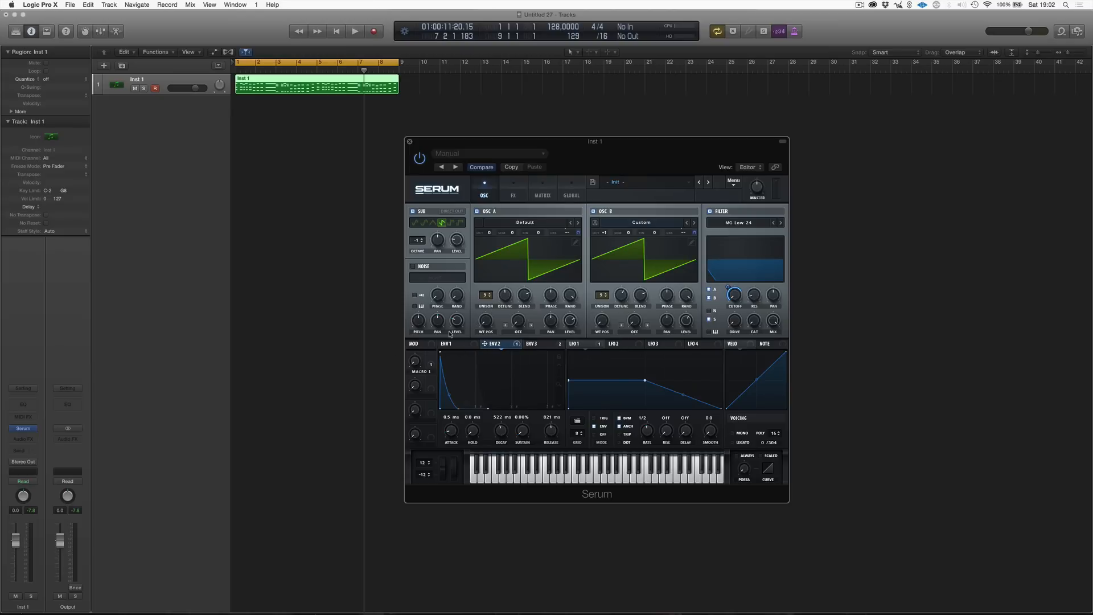
mouse_move(414, 361)
left_mouse_down()
mouse_move(414, 294)
mouse_move(406, 371)
left_mouse_up()
left_click_drag(413, 361, 383, 435)
left_click_drag(731, 291, 732, 291)
- Play the region while sweeping Macro 1 to hear the filter open, and return the macro to its minimum
mouse_move(412, 352)
key("space")
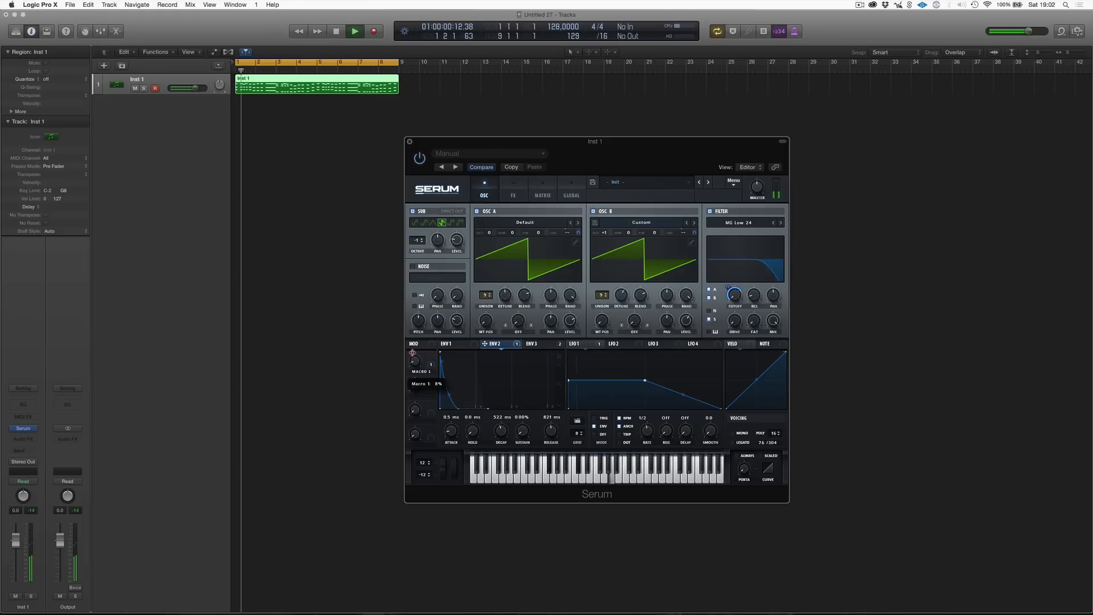
mouse_move(412, 352)
left_mouse_down()
mouse_move(417, 311)
mouse_move(408, 371)
left_mouse_up()
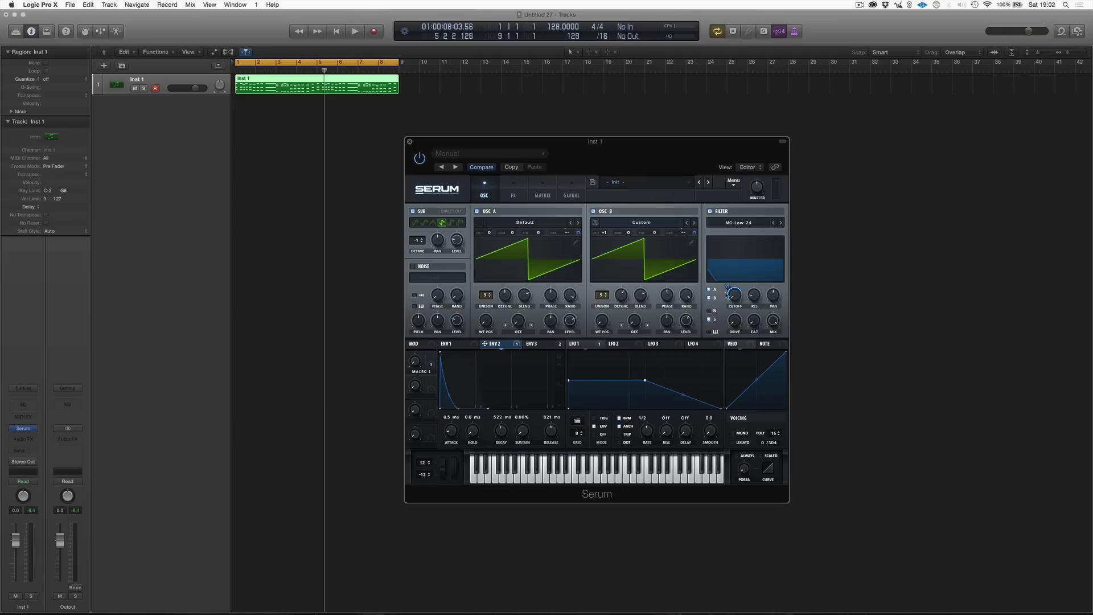
left_click_drag(416, 360, 403, 433)
- Assign Macro 1 to oscillator A's level and adjust the level and modulation depth
mouse_move(565, 330)
left_click_drag(567, 321, 568, 317)
left_click_drag(428, 366, 569, 320)
left_click_drag(414, 360, 413, 359)
left_click_drag(416, 321, 387, 395)
mouse_move(561, 319)
- Set Env 1's release to 1.79 s and assign Macro 1 to it with an amount of about -16
left_click(452, 344)
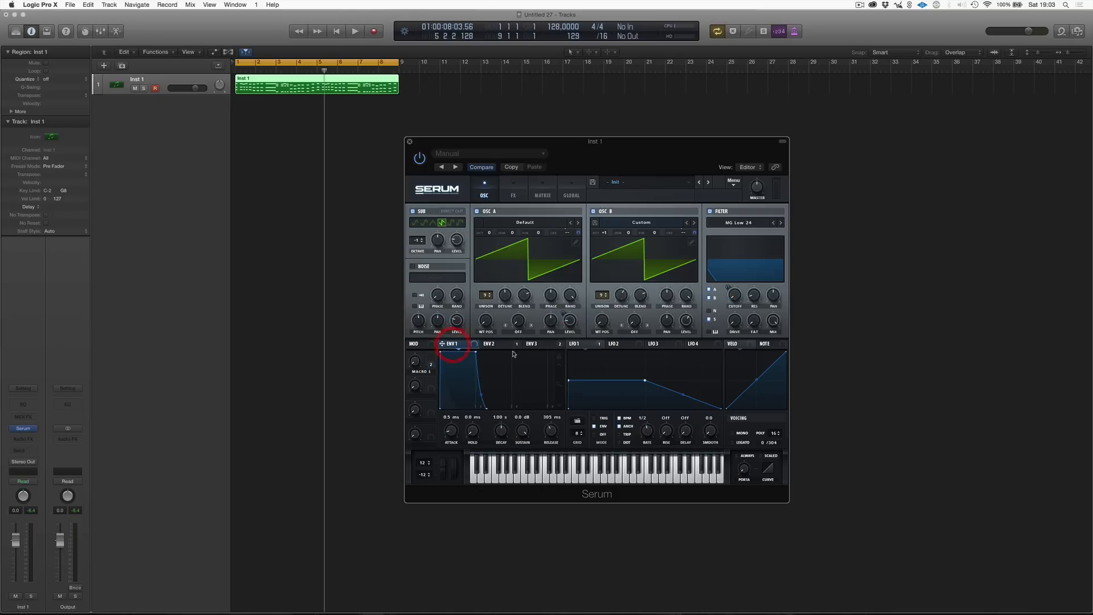
left_click_drag(550, 431, 547, 415)
left_click_drag(431, 356, 550, 429)
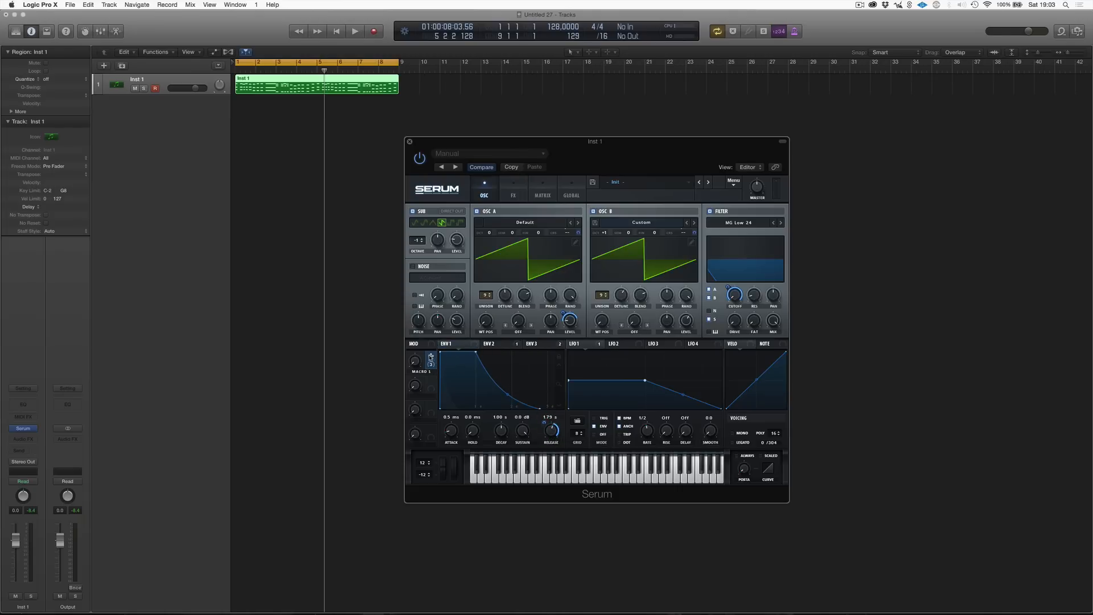
left_click_drag(429, 357, 461, 384)
left_click_drag(544, 423, 541, 441)
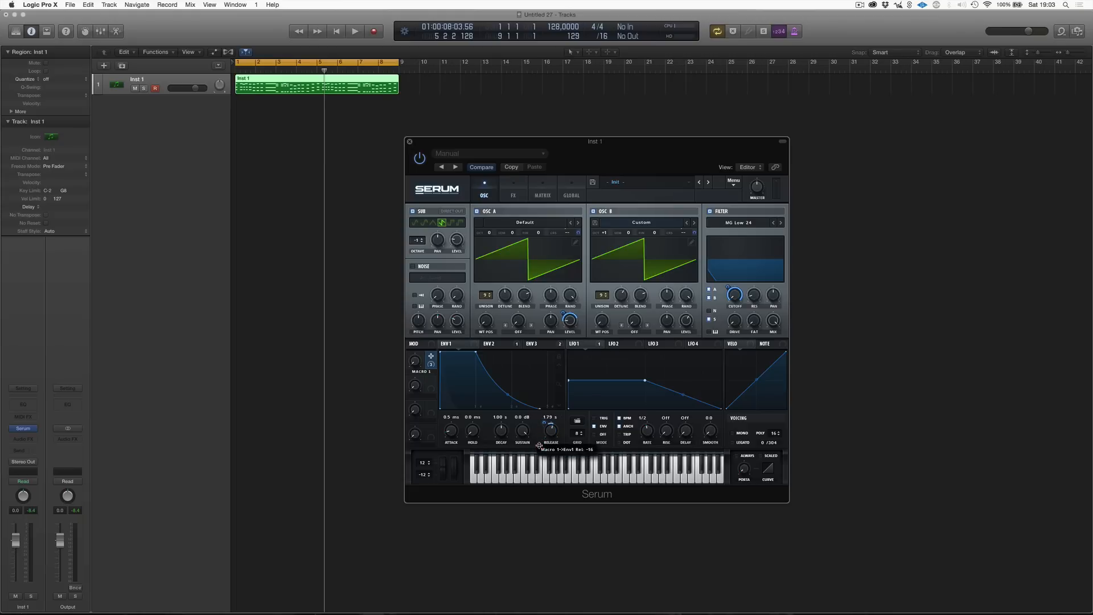
- Lengthen Env 2's release, and return to Env 1
left_click(504, 344)
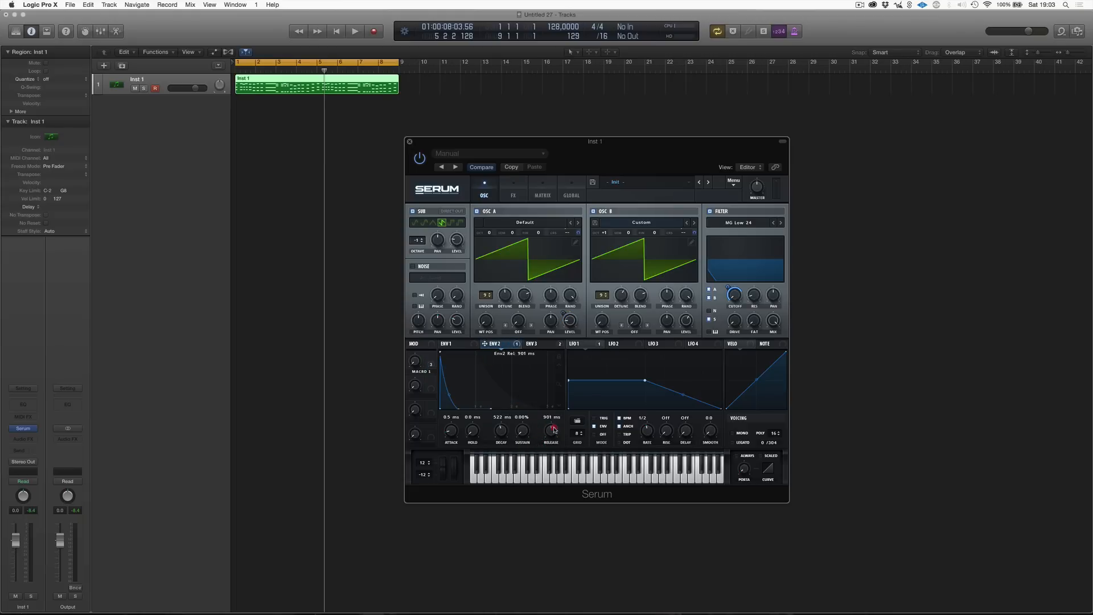
left_click_drag(554, 428, 555, 423)
left_click(465, 349)
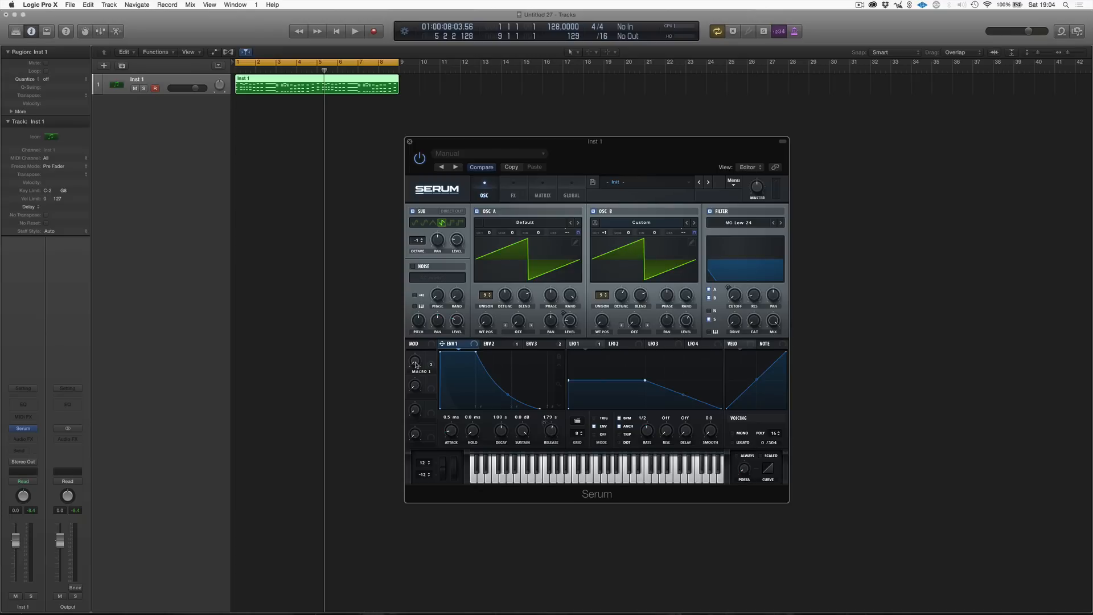
- Play the region while raising Macro 1, and set the macro's amount on oscillator A's level to about 65
key("space")
left_click_drag(415, 365, 415, 342)
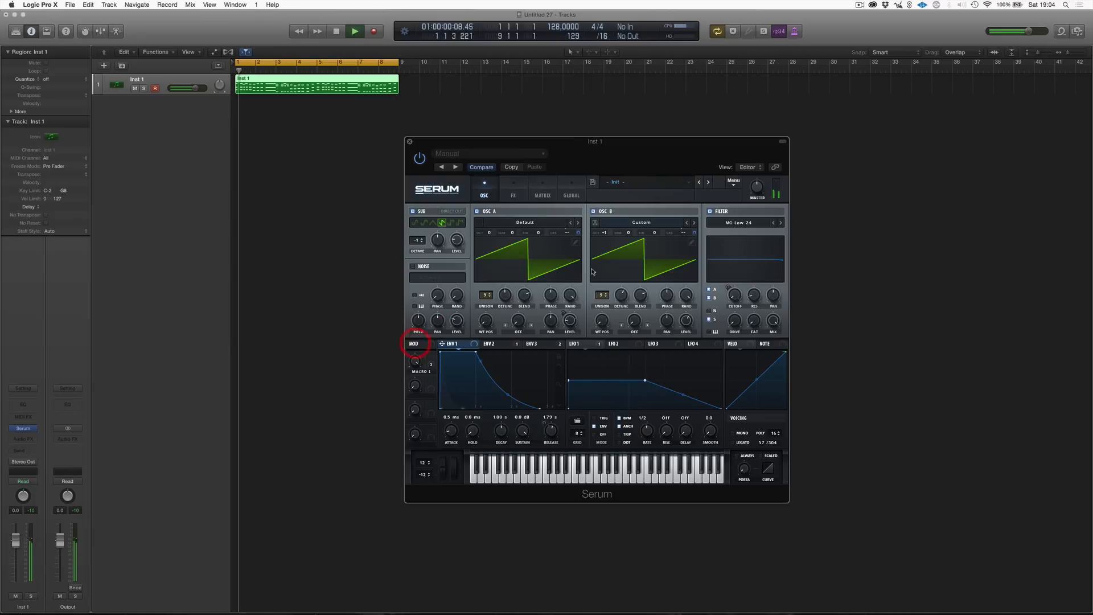
left_click(431, 363)
mouse_move(564, 308)
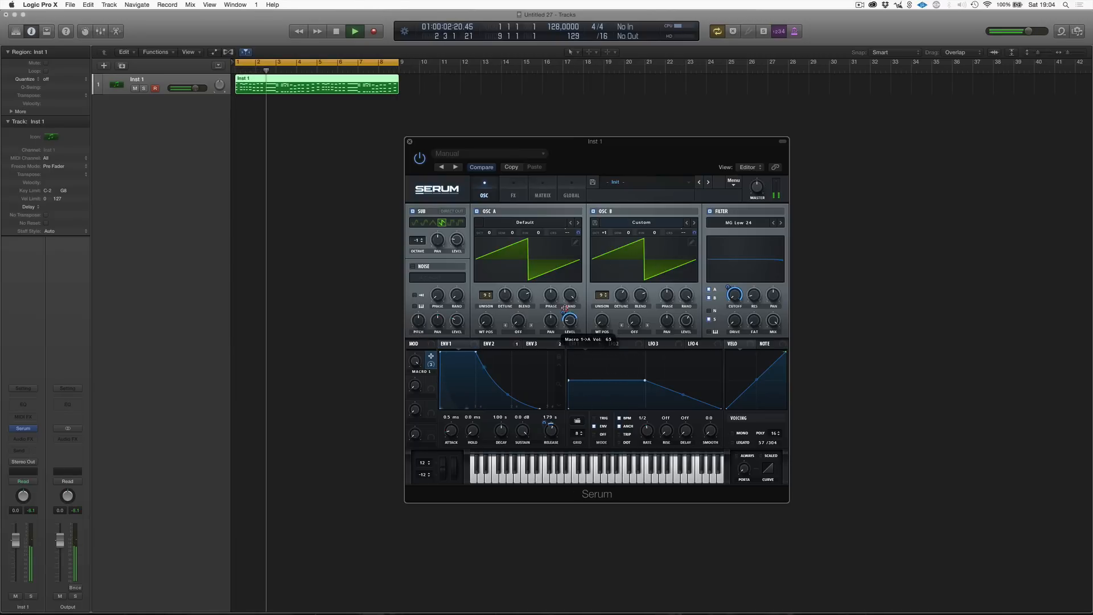
left_click_drag(565, 308, 564, 309)
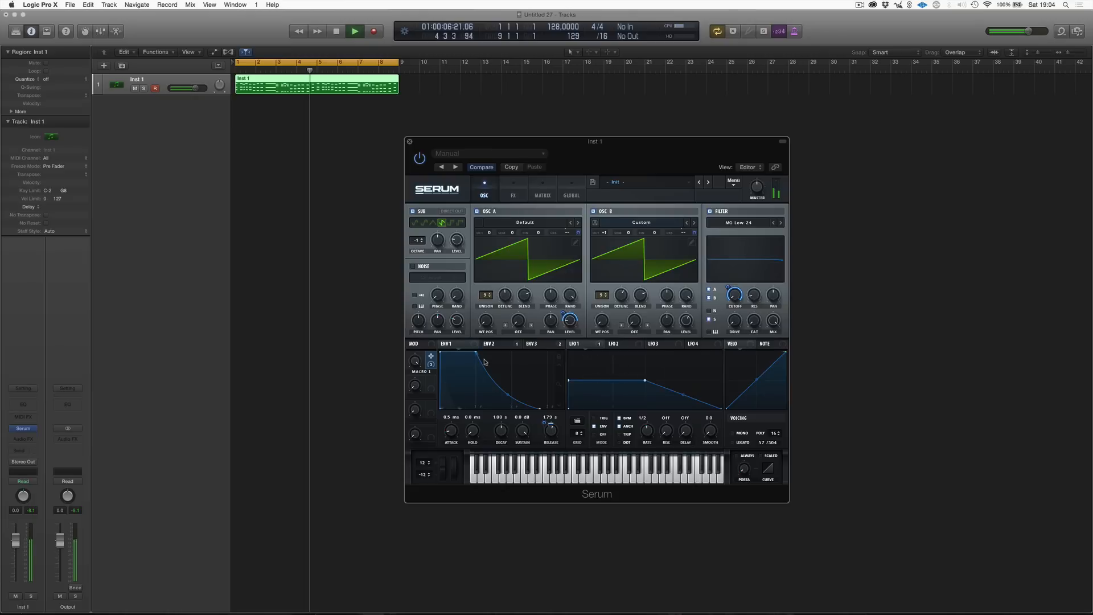
key("space")
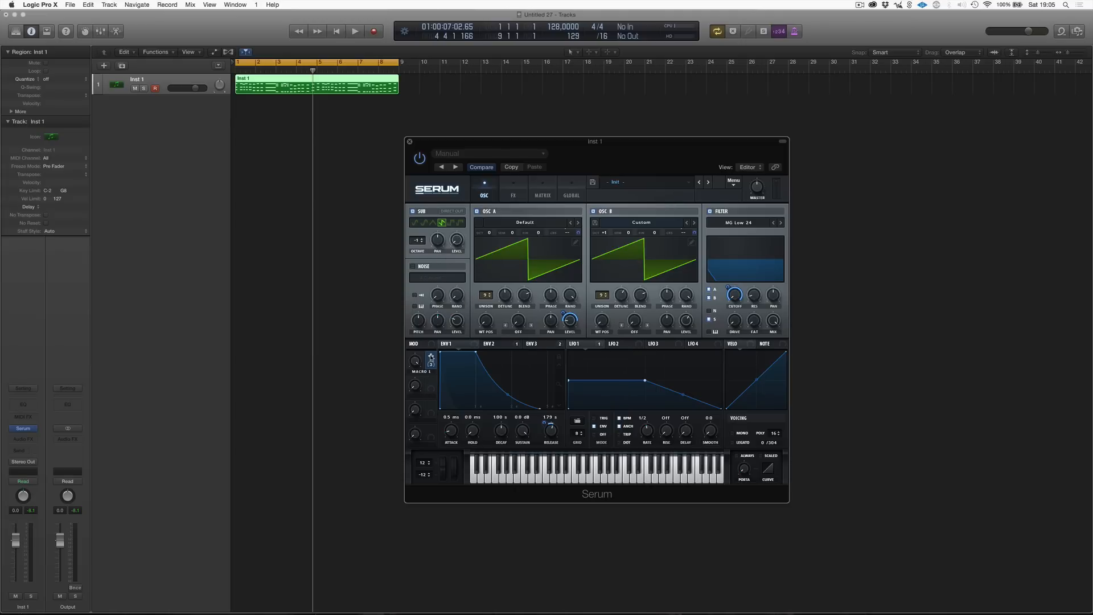
- Assign Macro 1 to the sub oscillator's level, adjust the modulation amount, and turn Macro 1 down to its minimum
left_click_drag(430, 357, 439, 259)
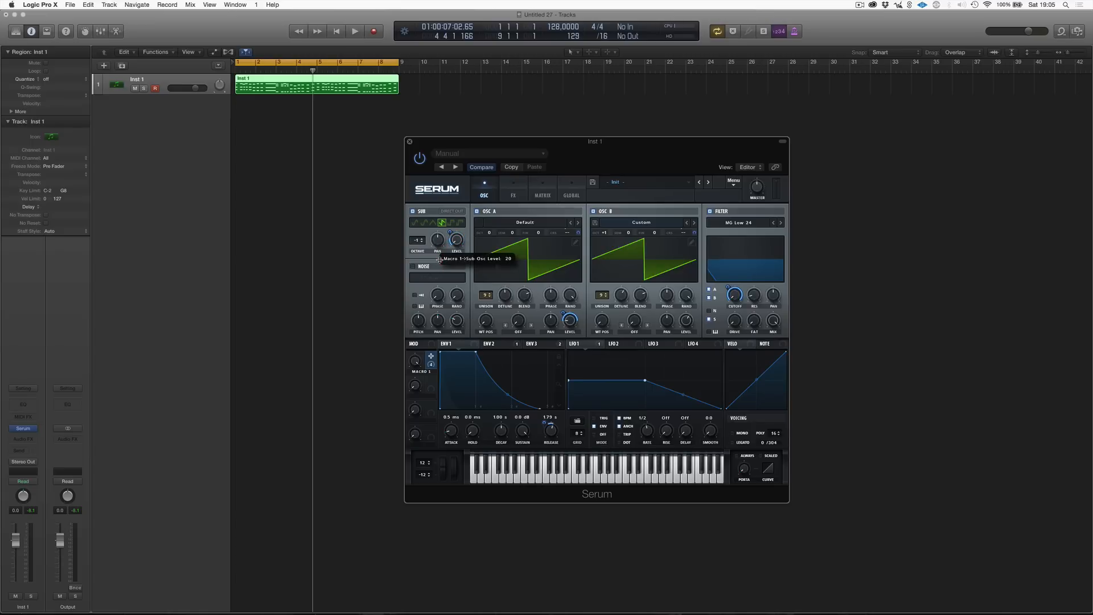
left_click_drag(440, 261, 440, 259)
left_click_drag(413, 361, 420, 496)
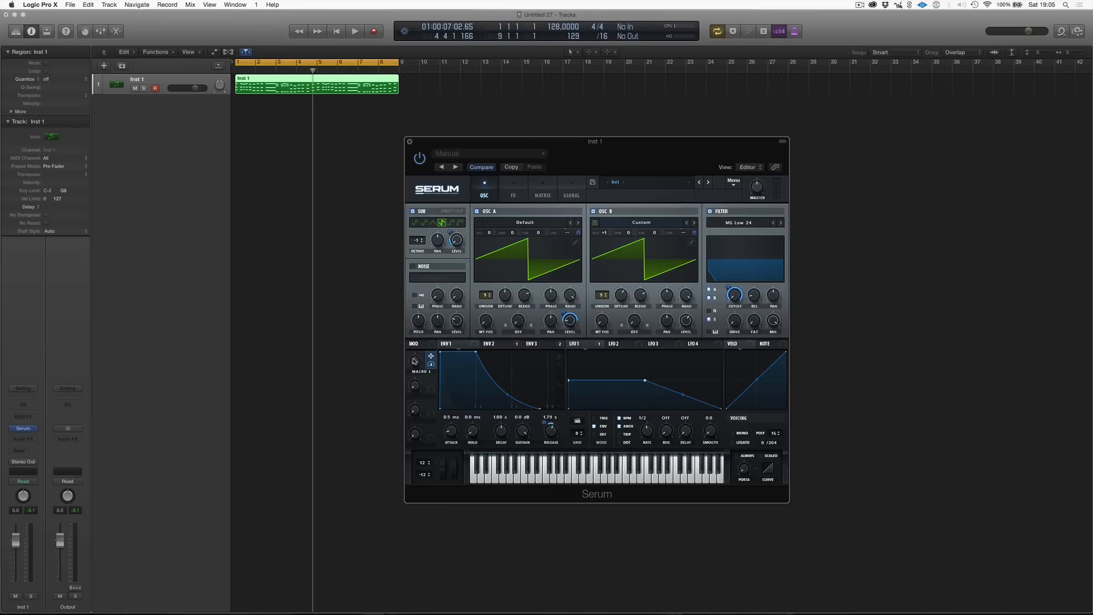
- Play the region while gradually raising Macro 1, return the macro to its minimum, and stop playback
key("space")
mouse_move(414, 360)
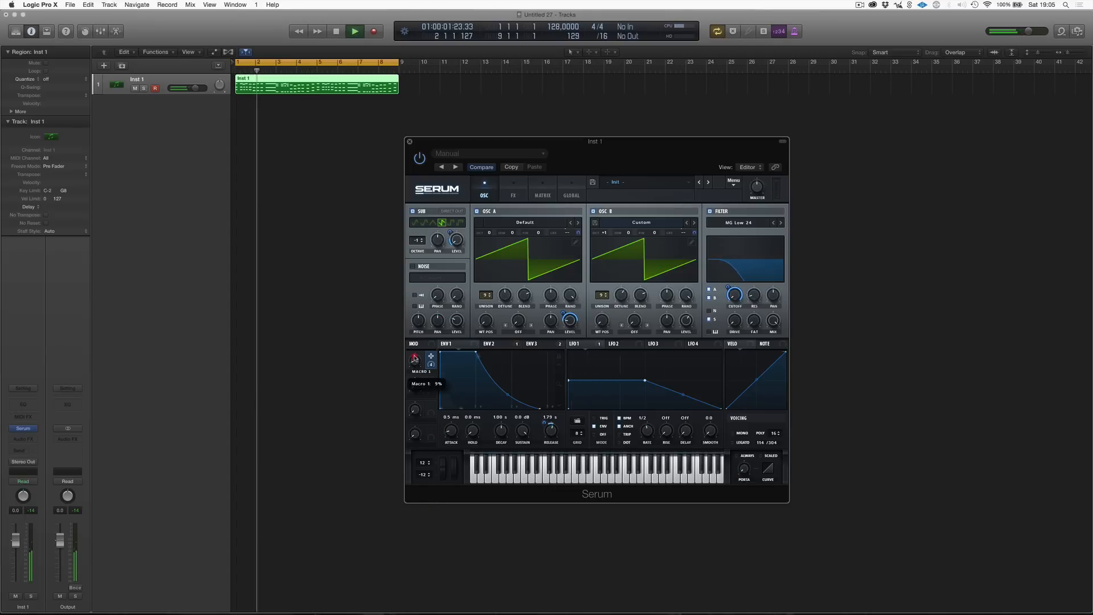
left_click_drag(414, 358, 413, 349)
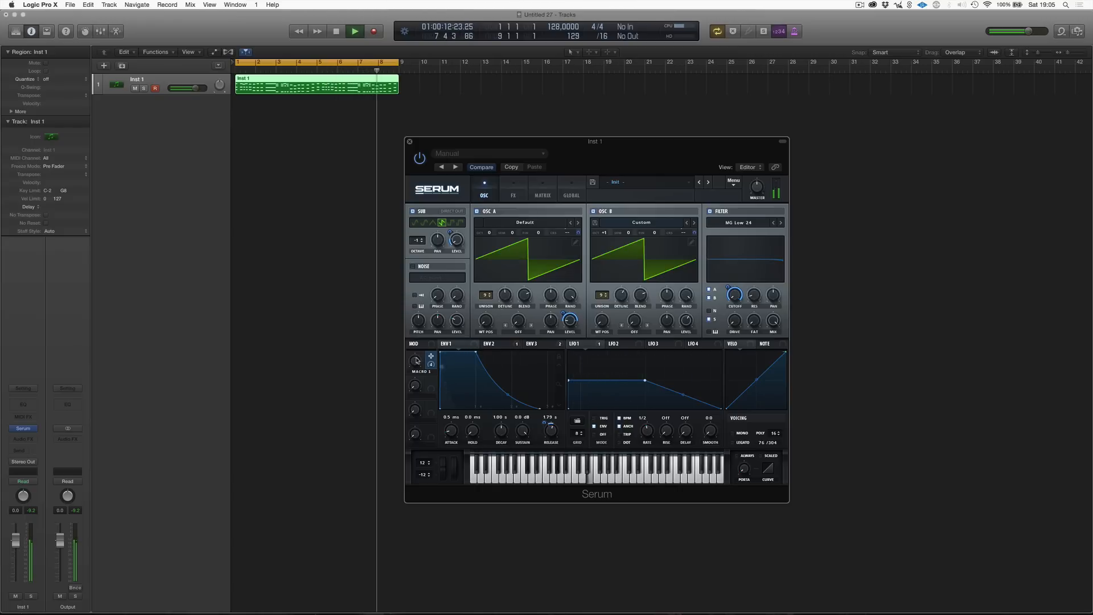
left_click_drag(416, 360, 407, 442)
key("space")
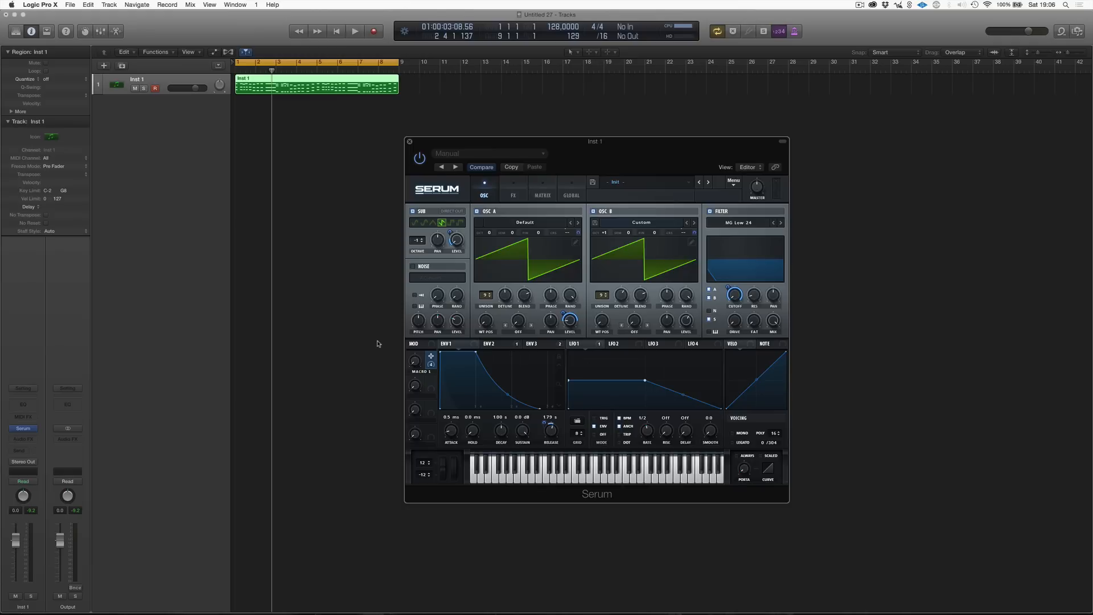
- Enable the EQ effect and move it in the effects chain between the compressor and the delay
left_click(520, 190)
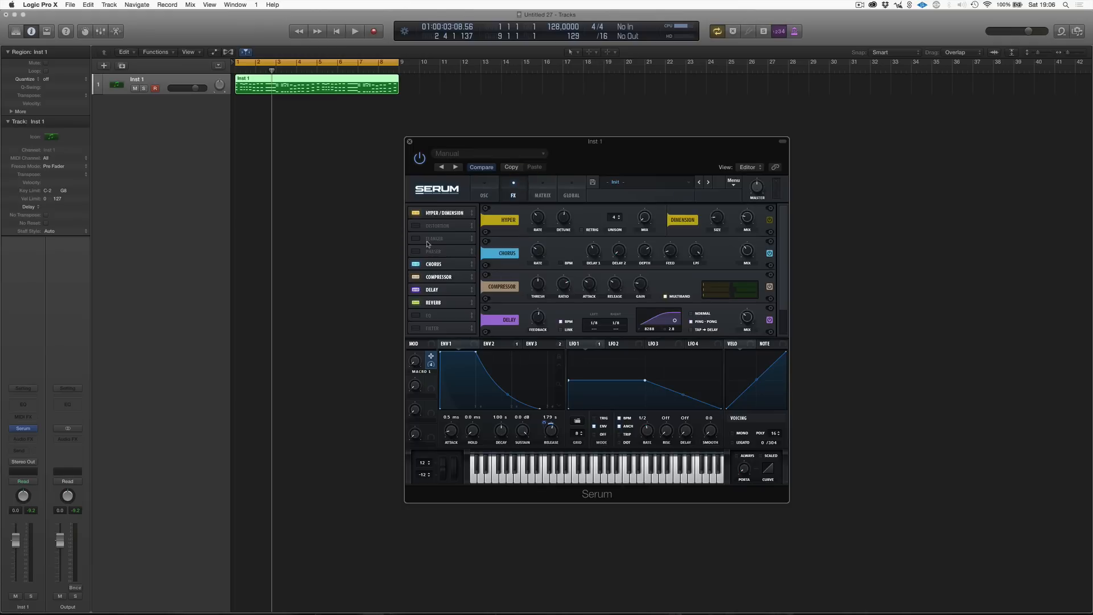
left_click(419, 315)
left_click_drag(785, 258, 783, 327)
left_click_drag(427, 314, 433, 288)
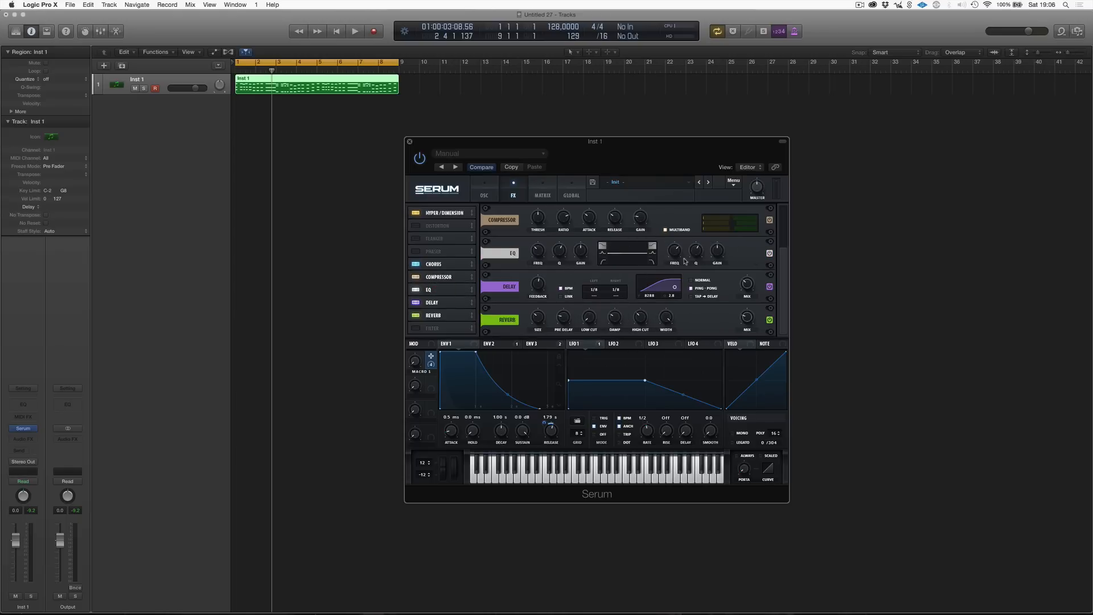
- During playback, switch the EQ's low band to a low-cut shape, adjust its Q and frequency, and compare the sound with the EQ bypassed
key("space")
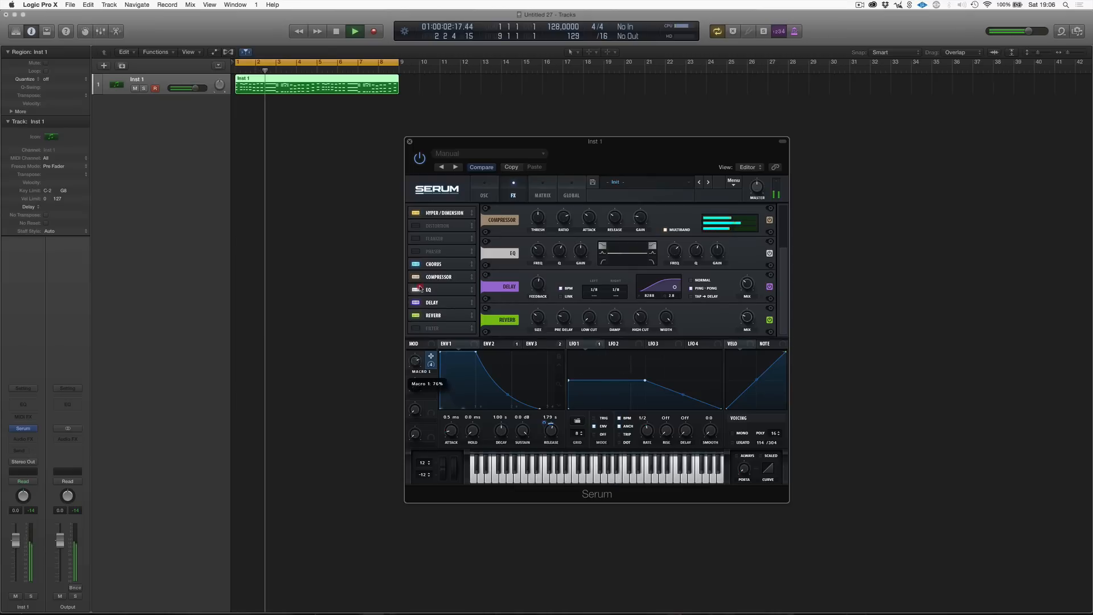
mouse_move(718, 252)
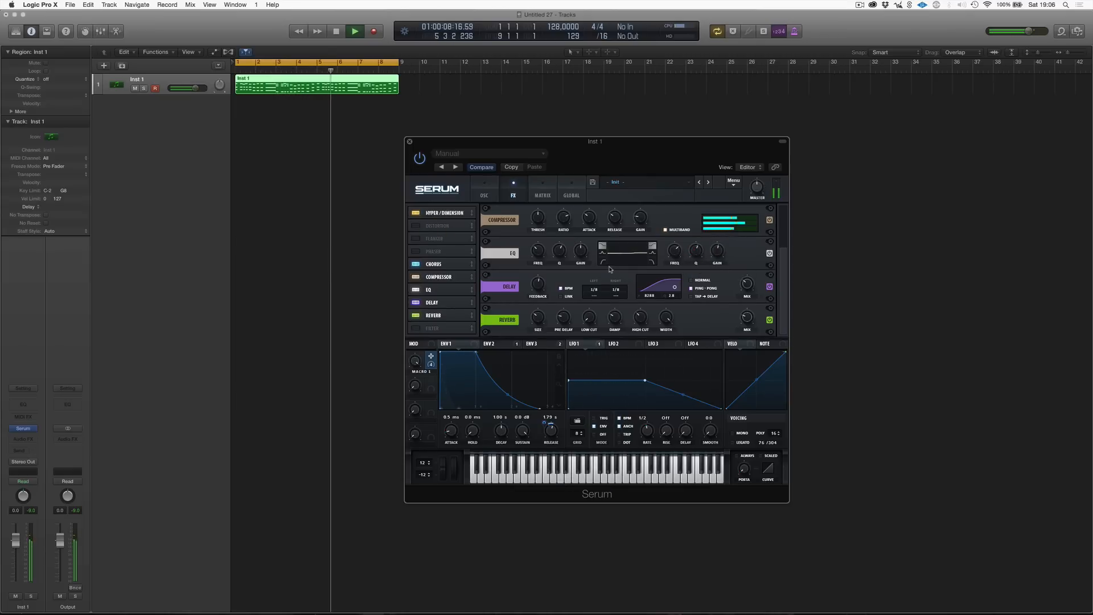
left_click(602, 261)
left_click_drag(559, 251, 558, 257)
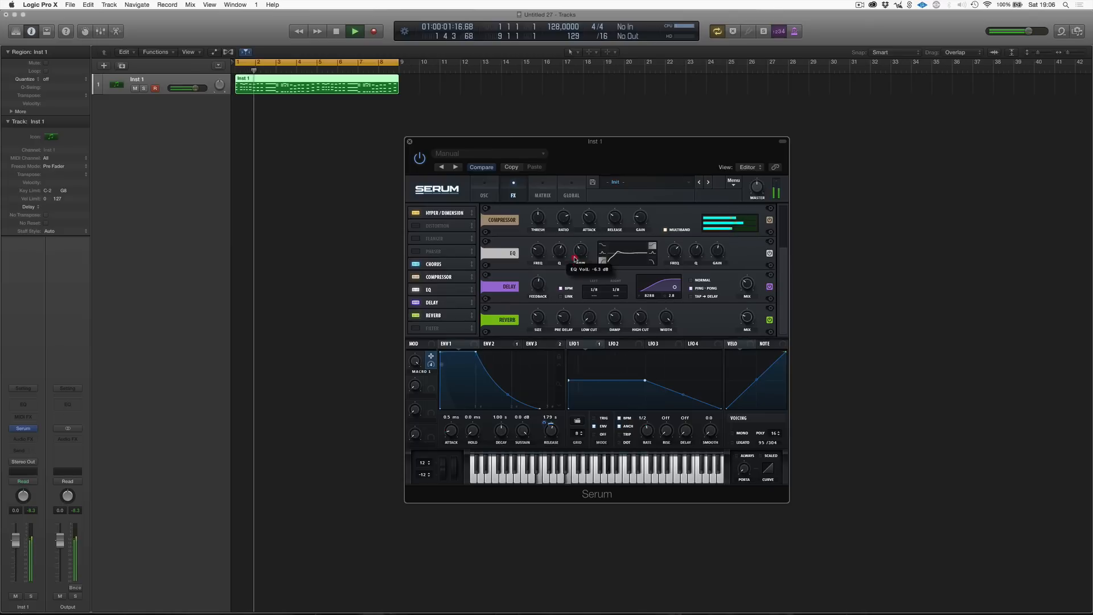
left_click(537, 256)
left_click_drag(537, 256, 517, 246)
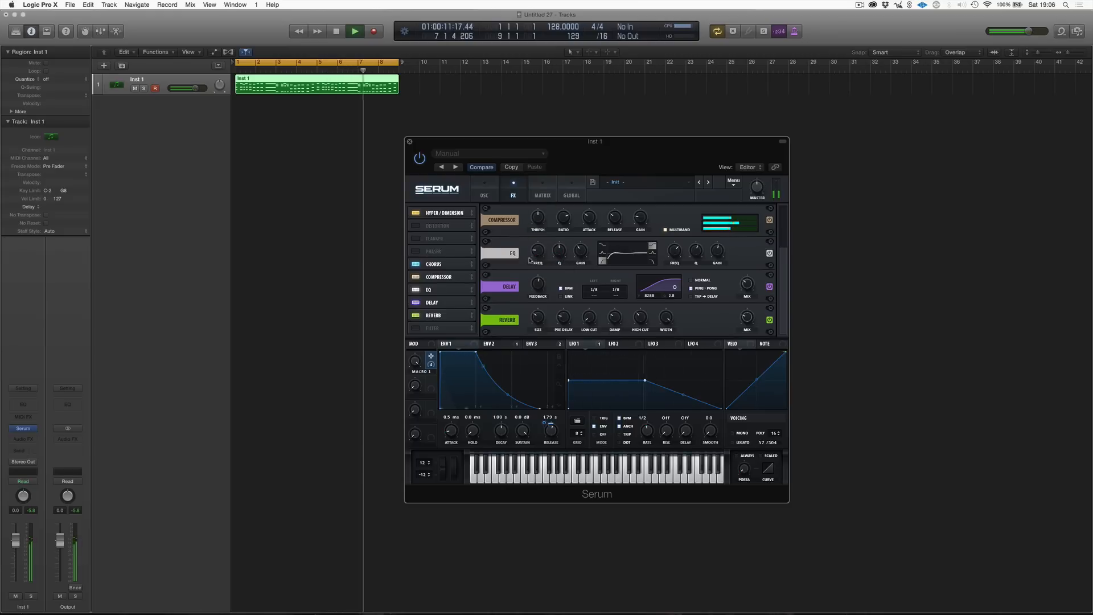
left_click(769, 254)
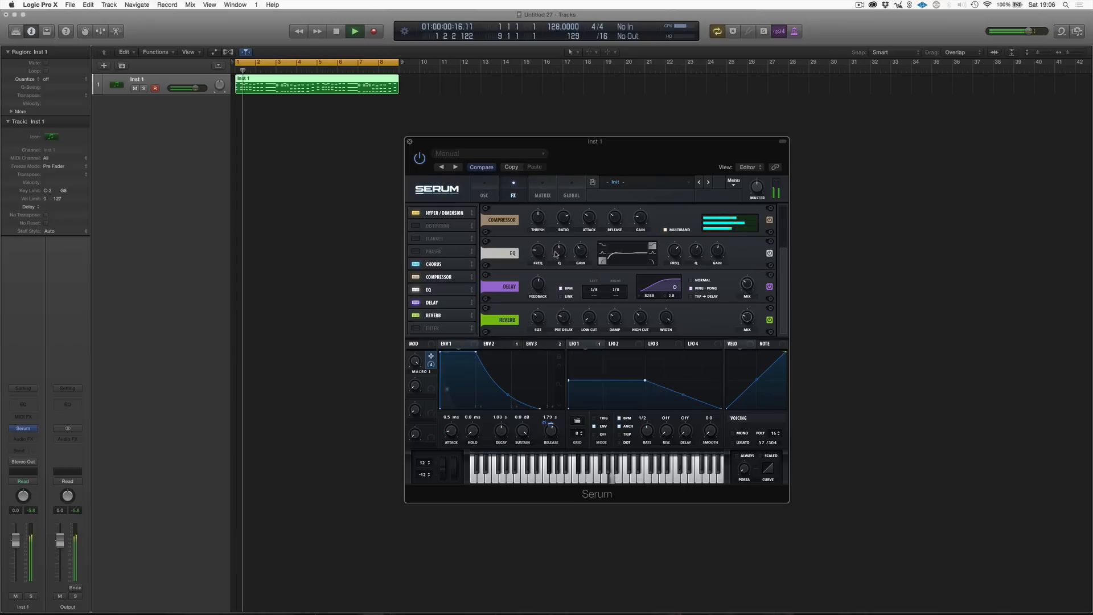
key("space")
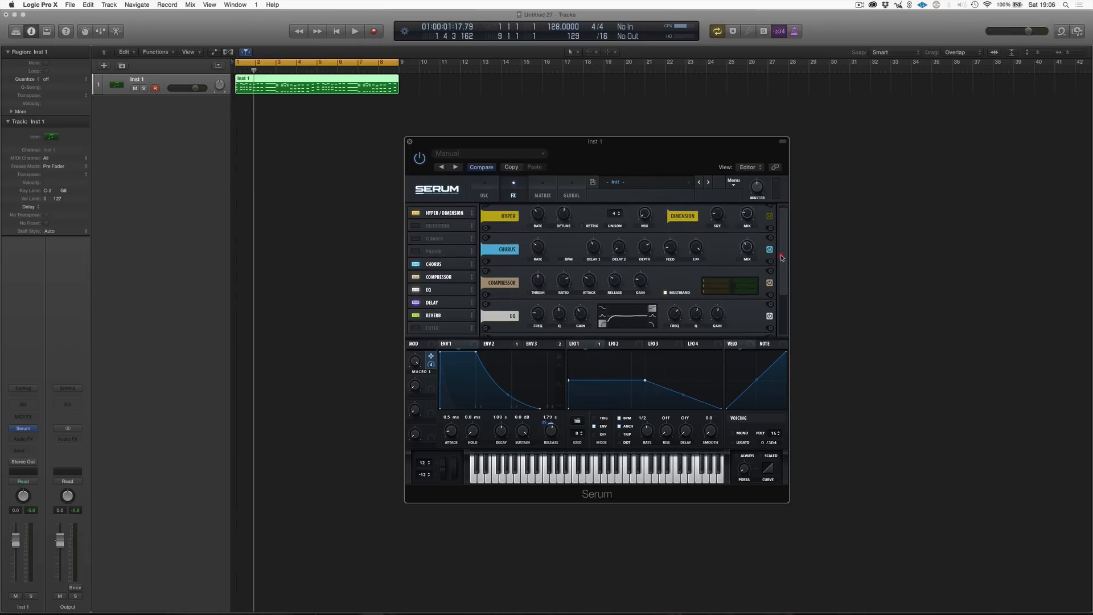
- Turn the delay and reverb effects off and back on, and return to the oscillator page
scroll(695, 273, "down", 2)
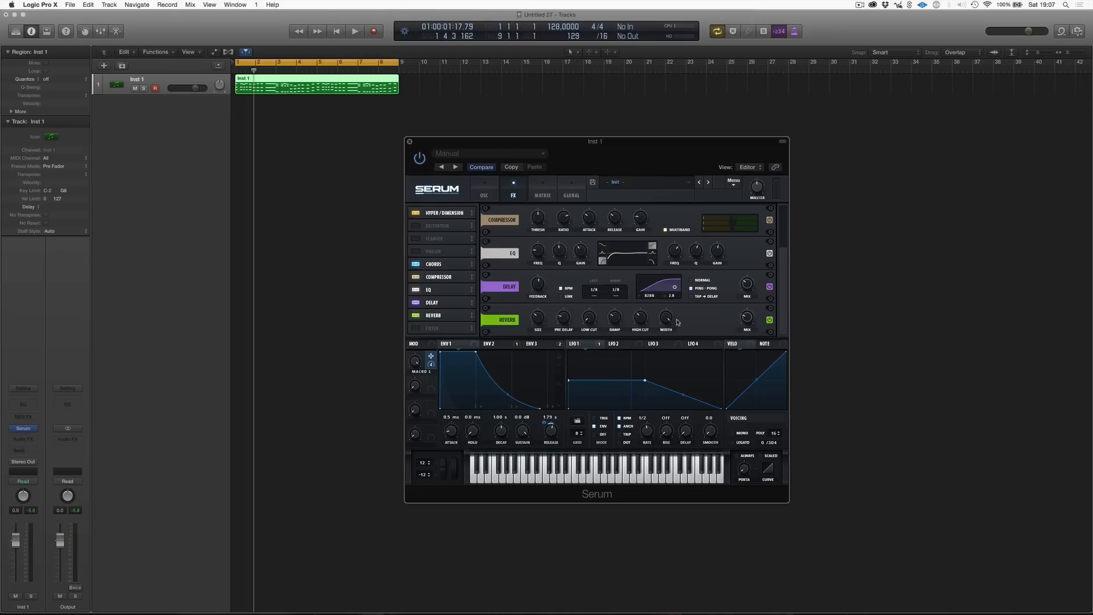
left_click(415, 302)
left_click(416, 316)
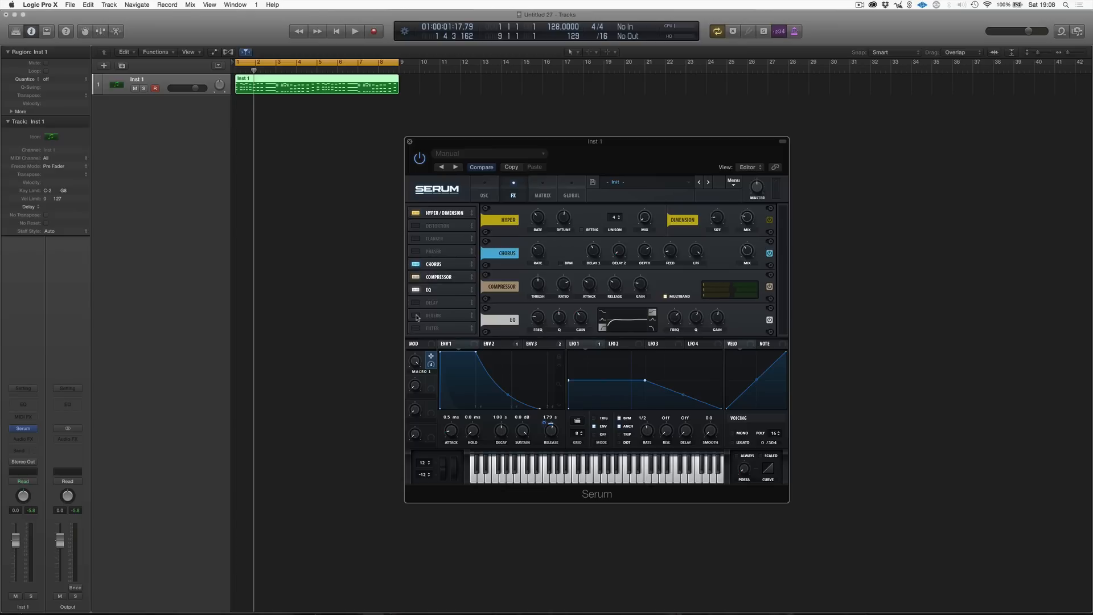
left_click(416, 317)
left_click(417, 302)
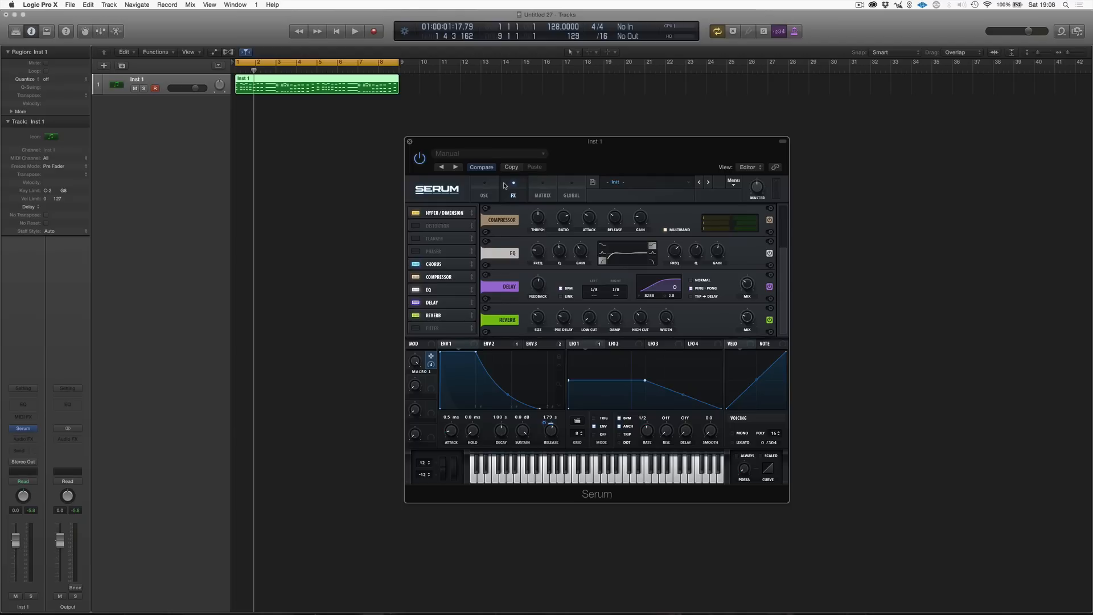
left_click(485, 193)
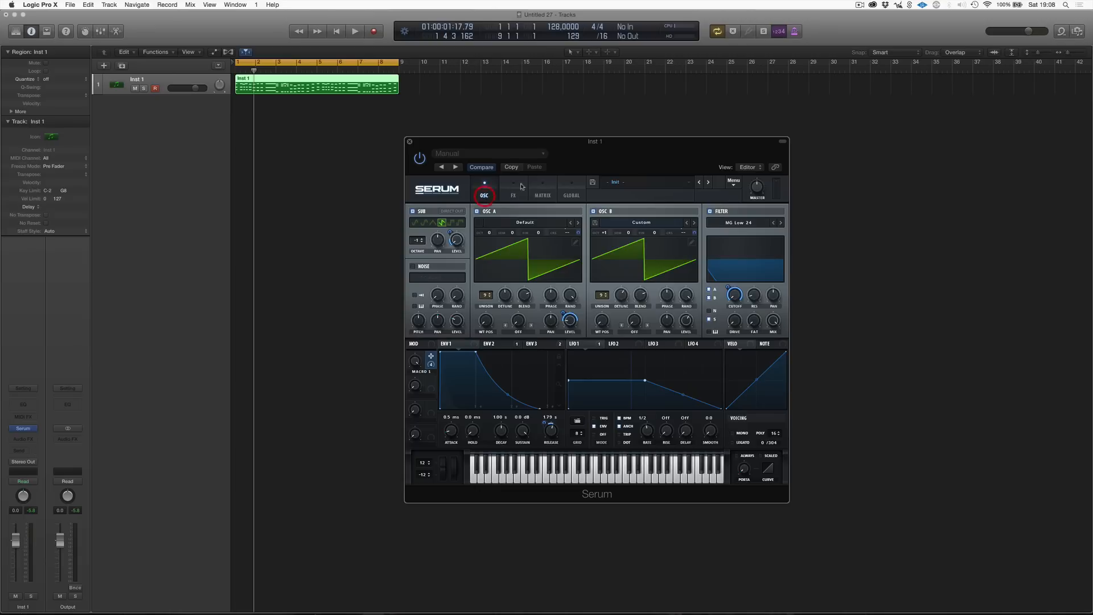